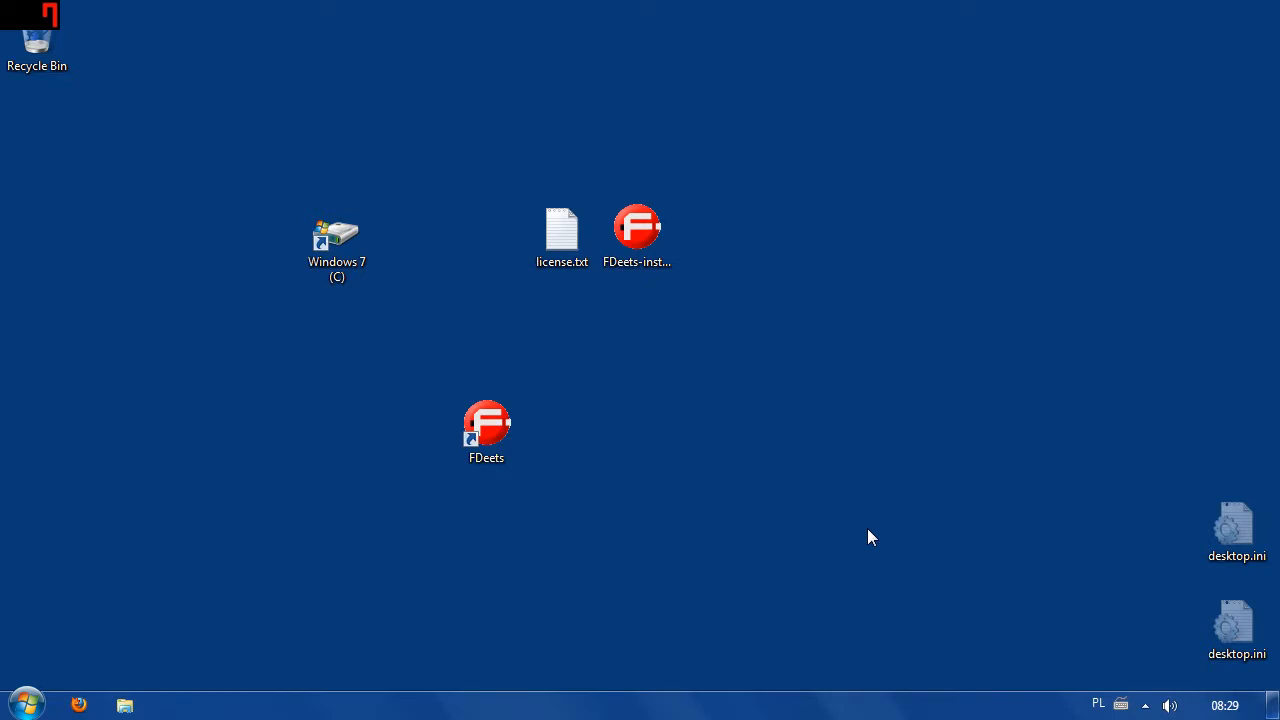
Launch F-Deets and connect to the local (fdeets) server by entering the connection password
{"action": "double_click", "coordinate": [478, 428]}
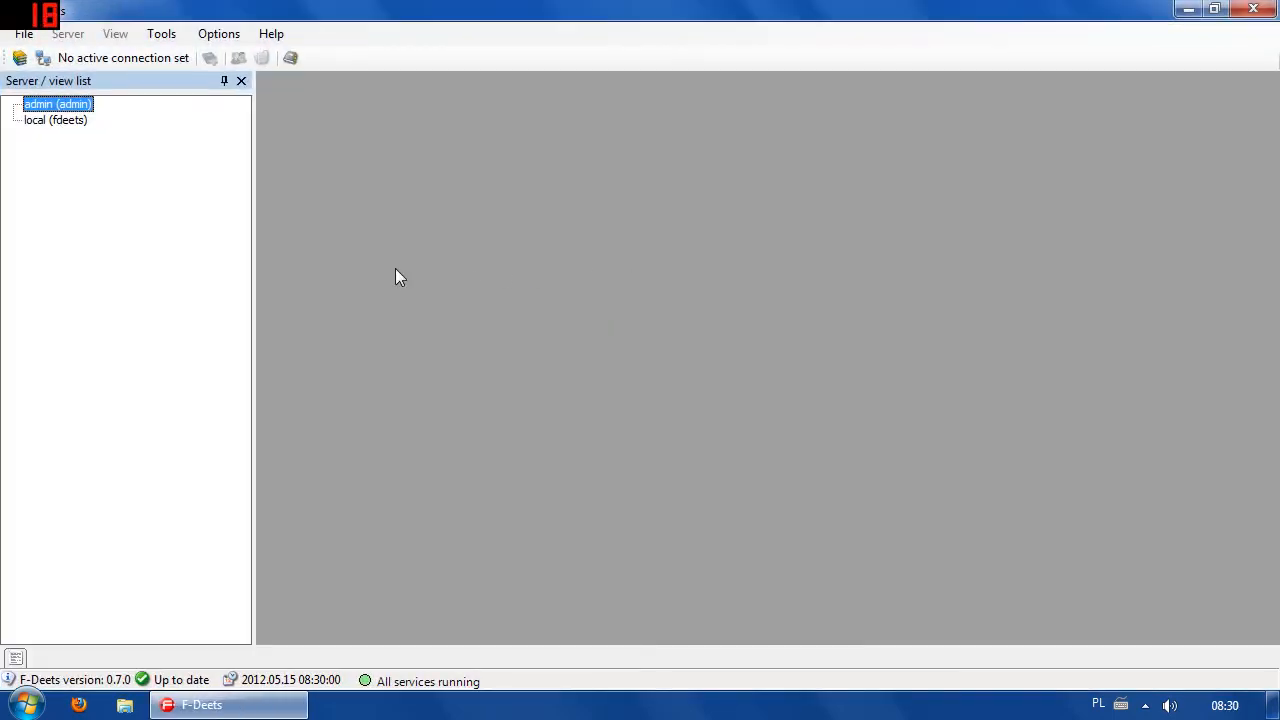
{"action": "left_click", "coordinate": [38, 126]}
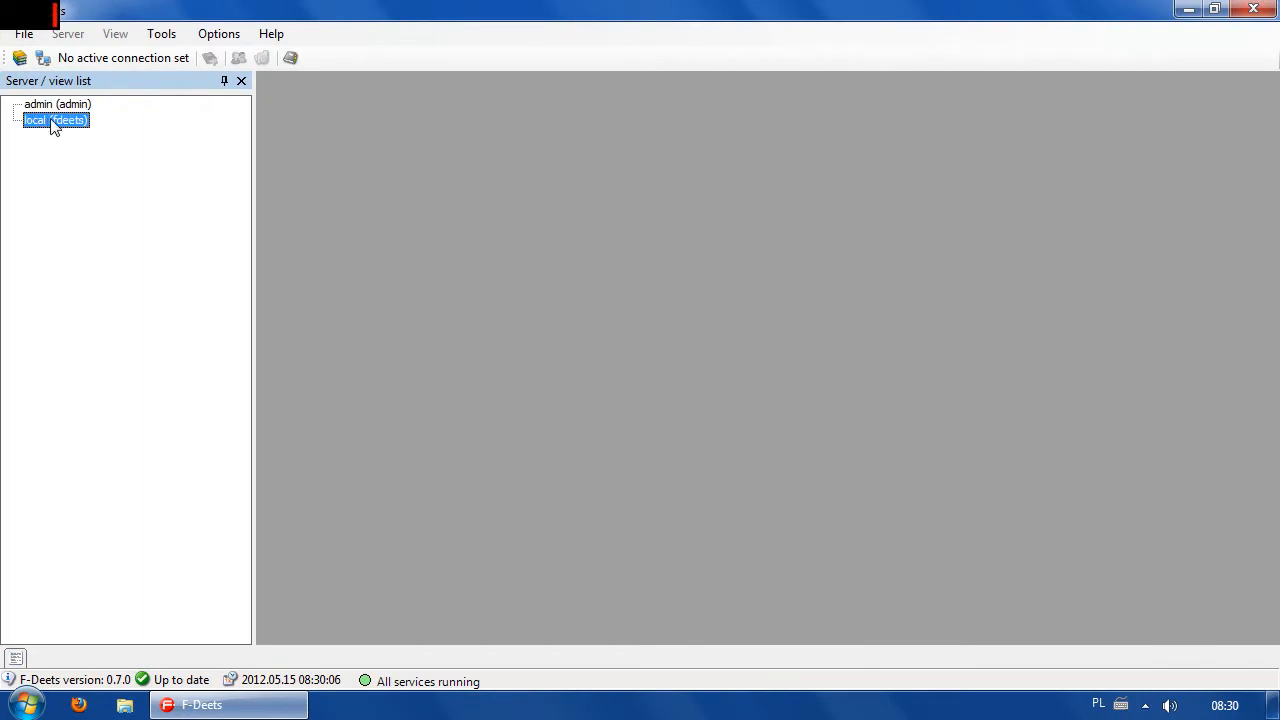
{"action": "double_click", "coordinate": [53, 126]}
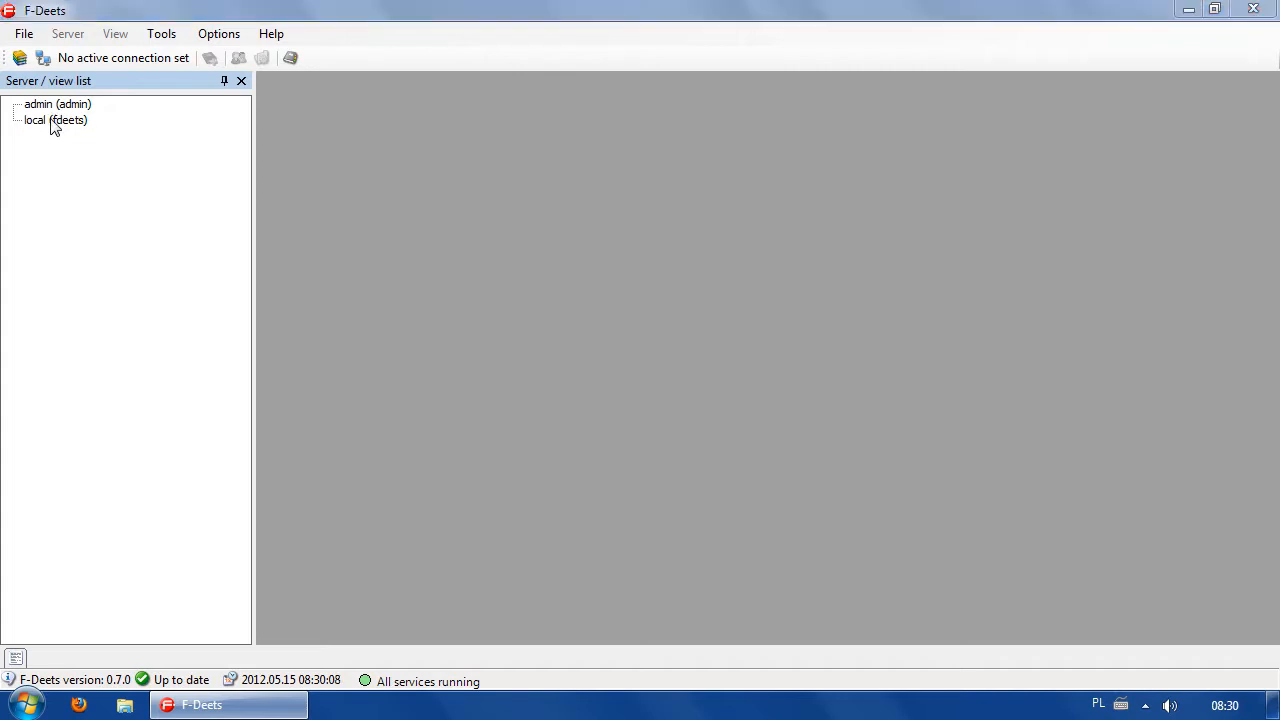
{"action": "type", "text": "f"}
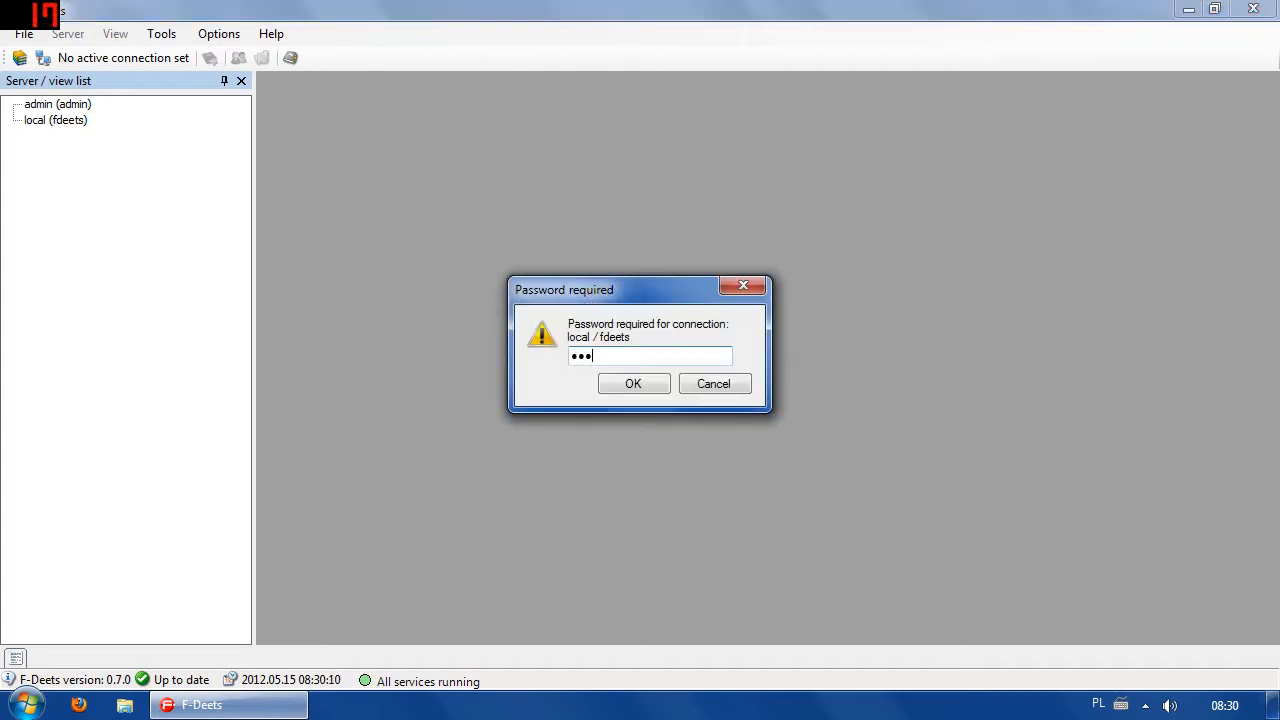
{"action": "left_click", "coordinate": [632, 388]}
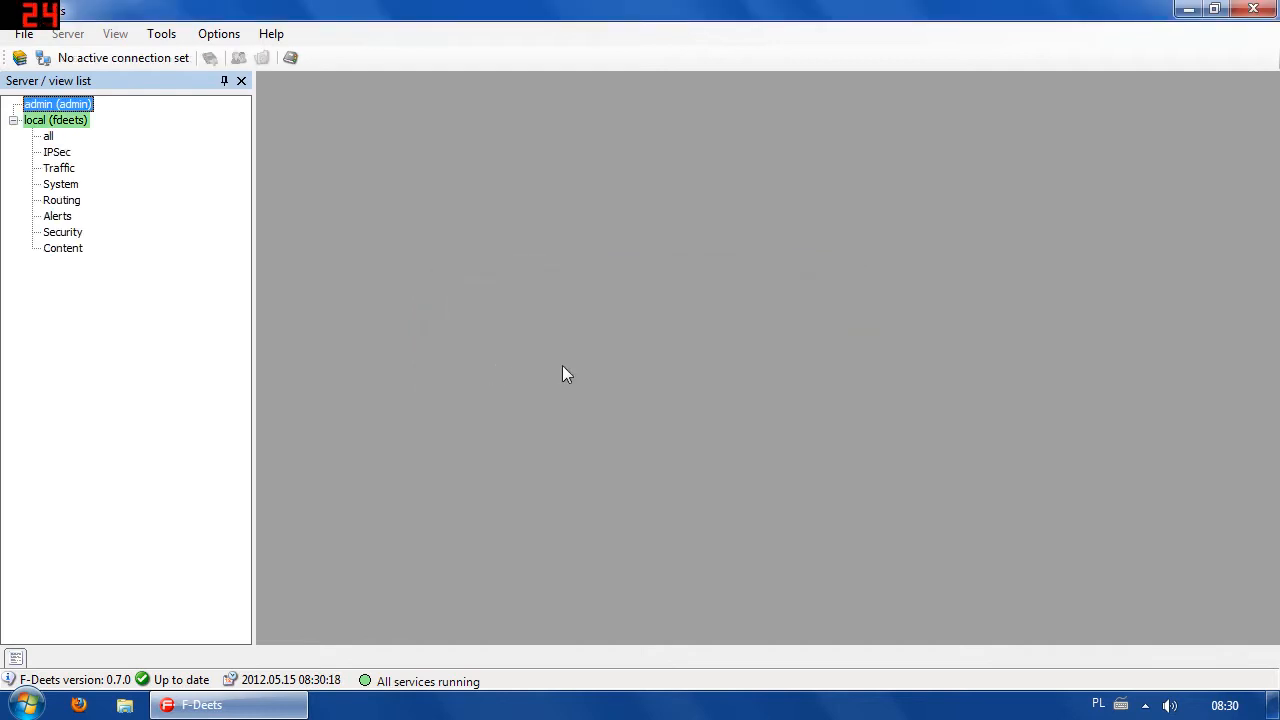
Look through the views available under the local connection, including all, IPSec, Traffic, Alerts, Security and Content
{"action": "left_click", "coordinate": [49, 136]}
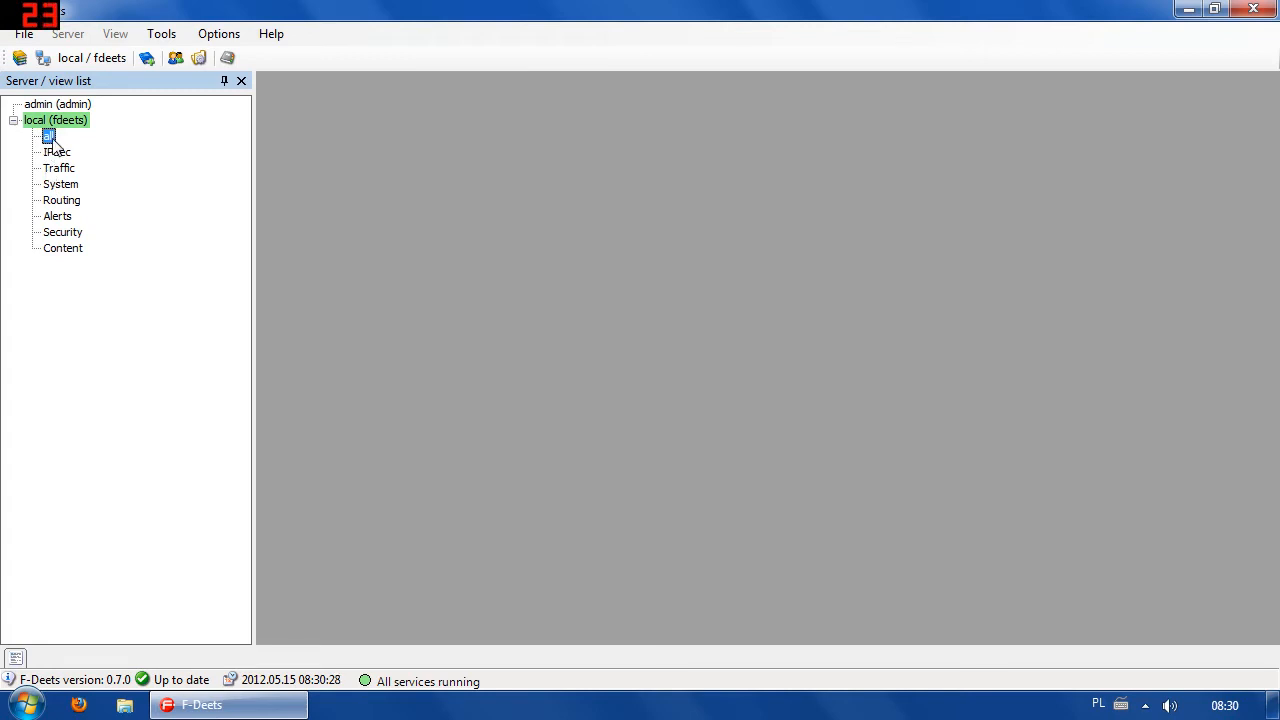
{"action": "left_click", "coordinate": [55, 250]}
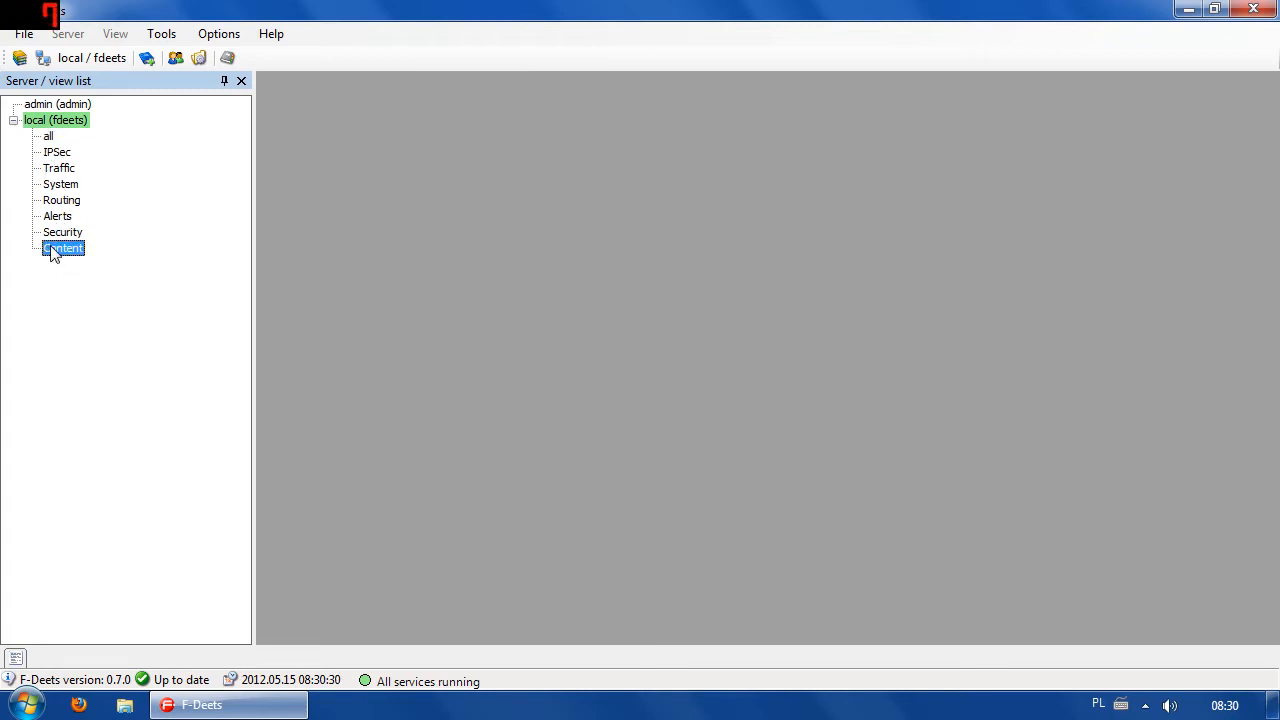
{"action": "left_click", "coordinate": [58, 232]}
{"action": "left_click", "coordinate": [60, 216]}
{"action": "left_click", "coordinate": [61, 200]}
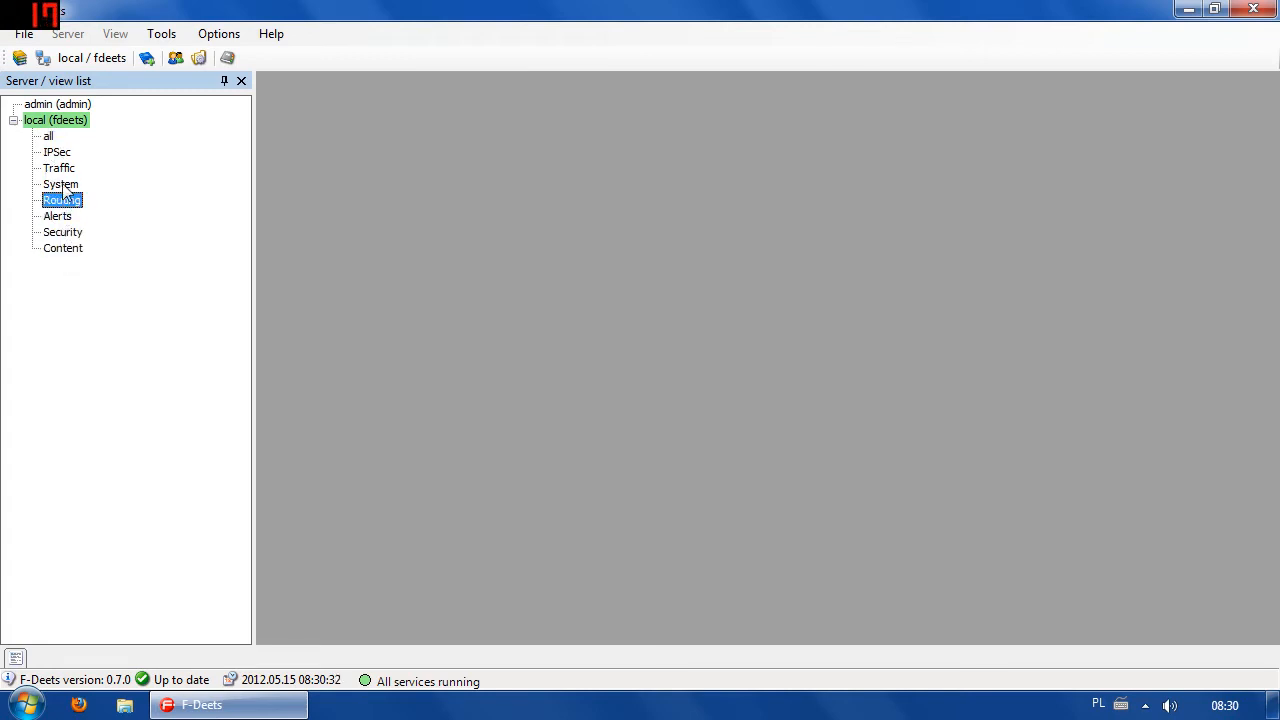
{"action": "left_click", "coordinate": [61, 184]}
{"action": "left_click", "coordinate": [62, 169]}
{"action": "left_click", "coordinate": [58, 152]}
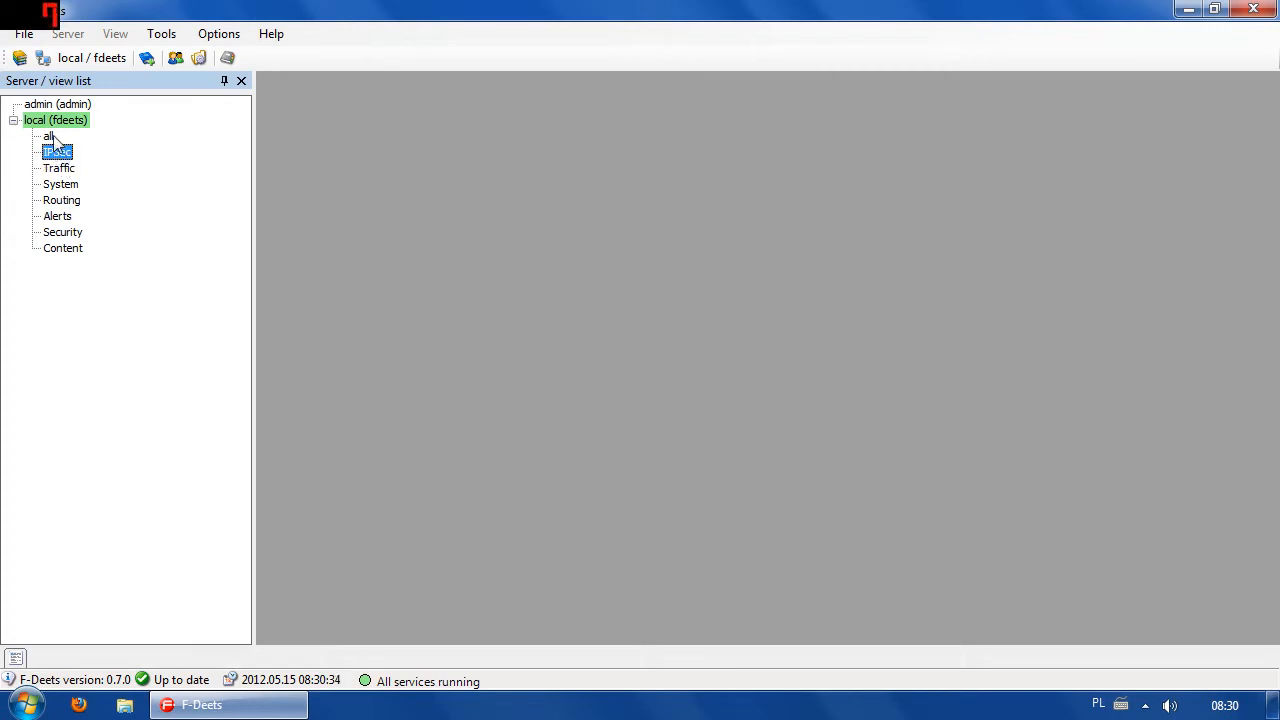
{"action": "left_click", "coordinate": [48, 136]}
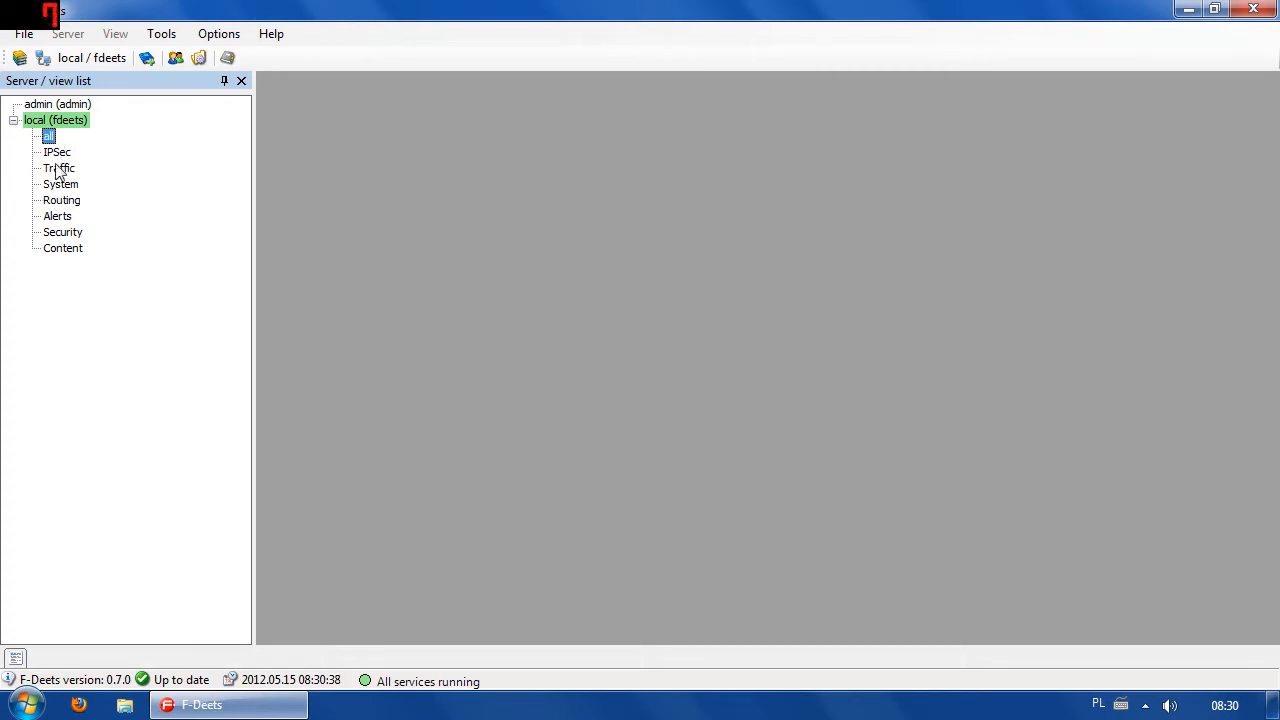
{"action": "left_click", "coordinate": [58, 168]}
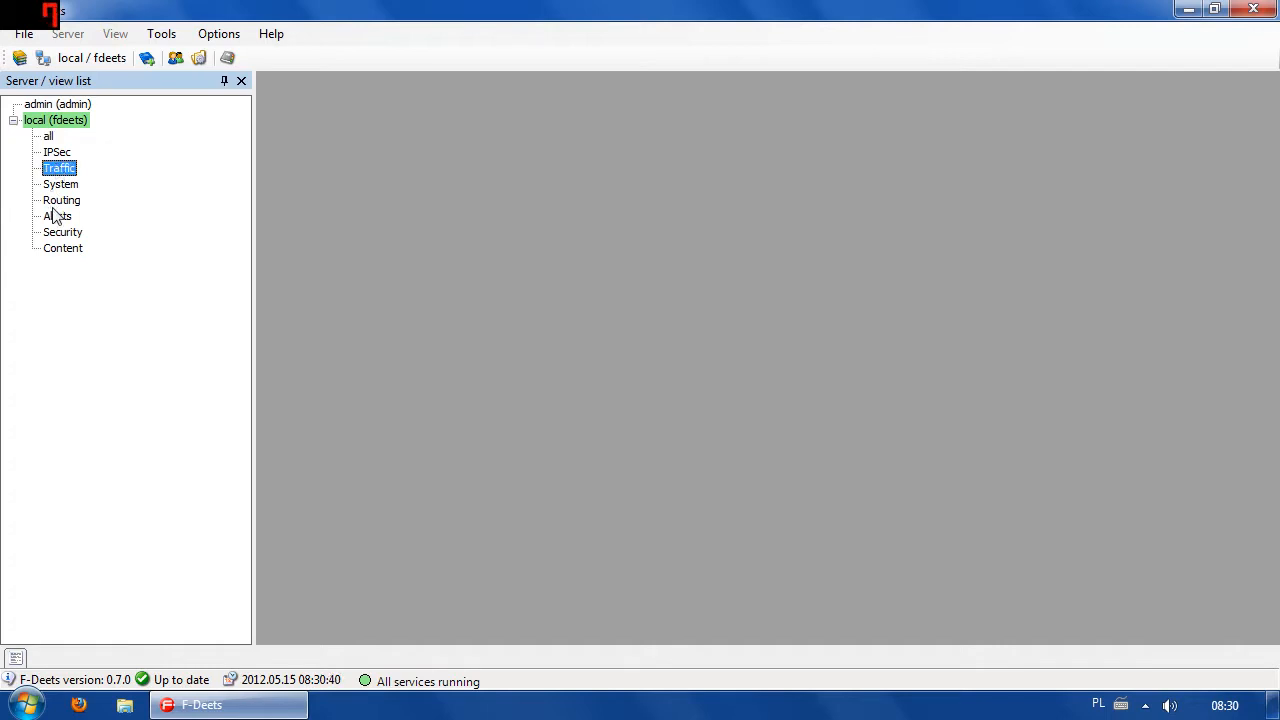
Open the local connection's all view and query its events for a 2 hours time range
{"action": "left_click", "coordinate": [48, 138]}
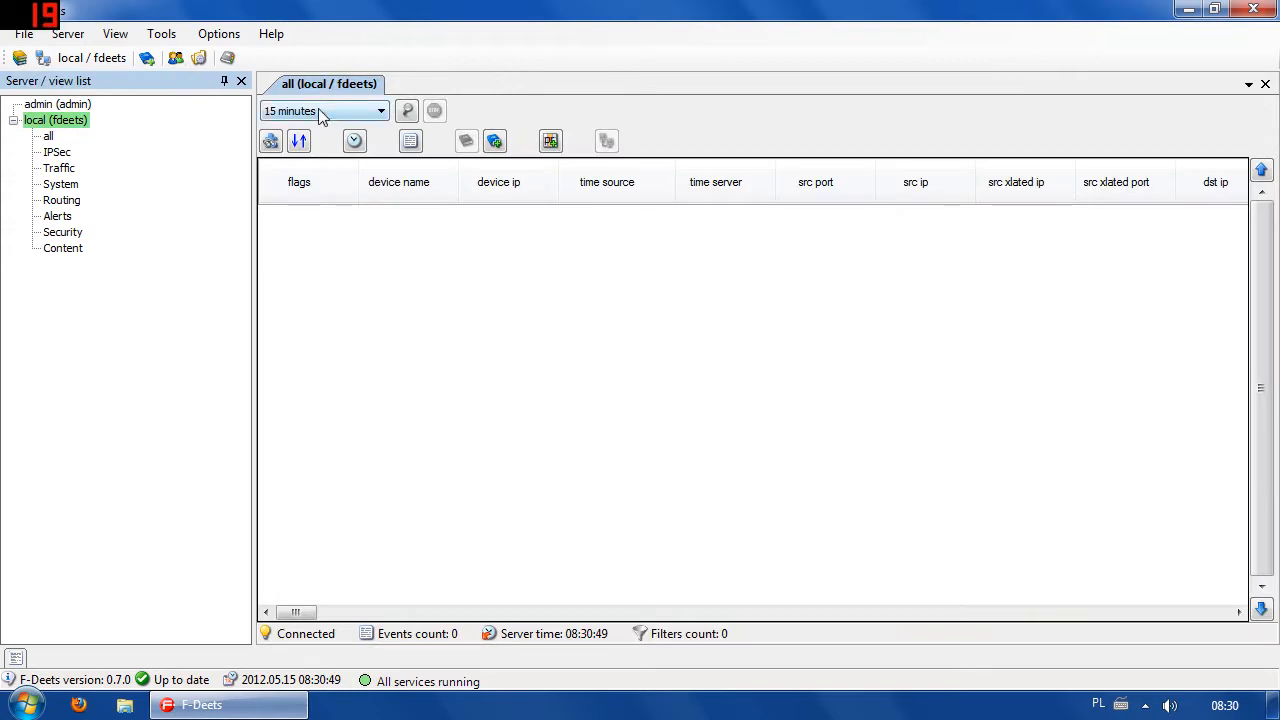
{"action": "left_click", "coordinate": [318, 108]}
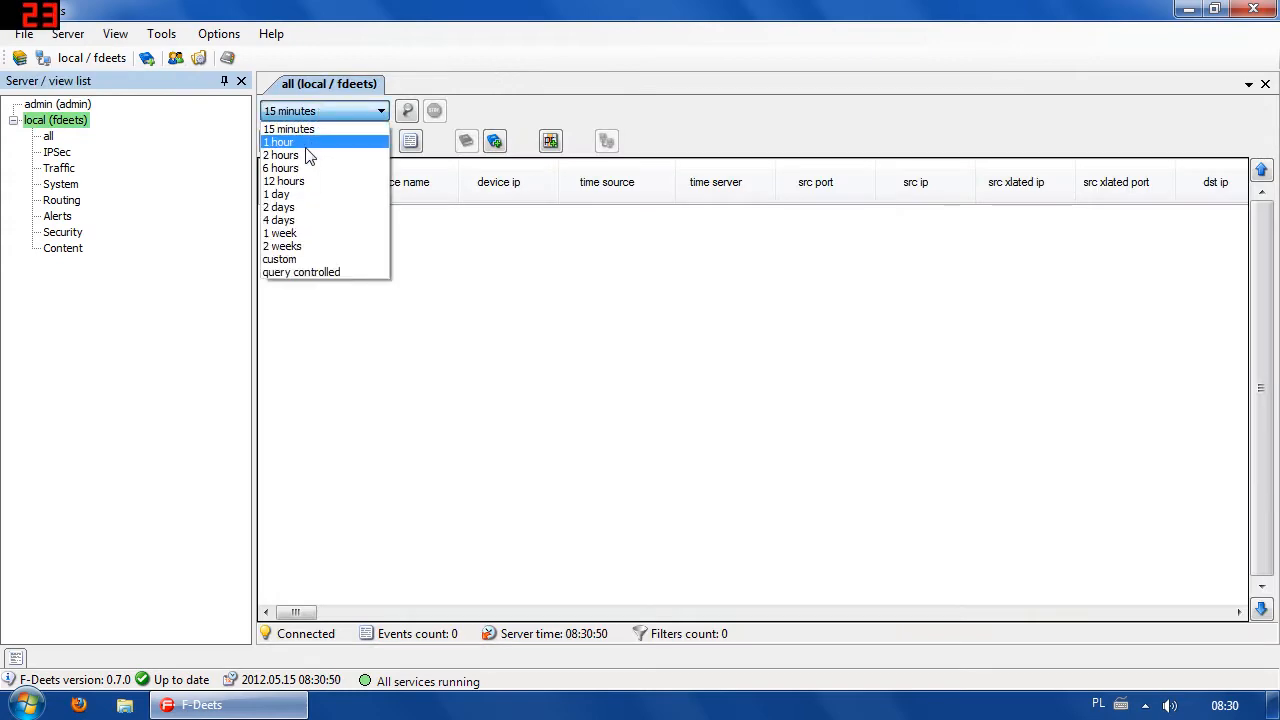
{"action": "left_click", "coordinate": [305, 157]}
{"action": "left_click", "coordinate": [406, 110]}
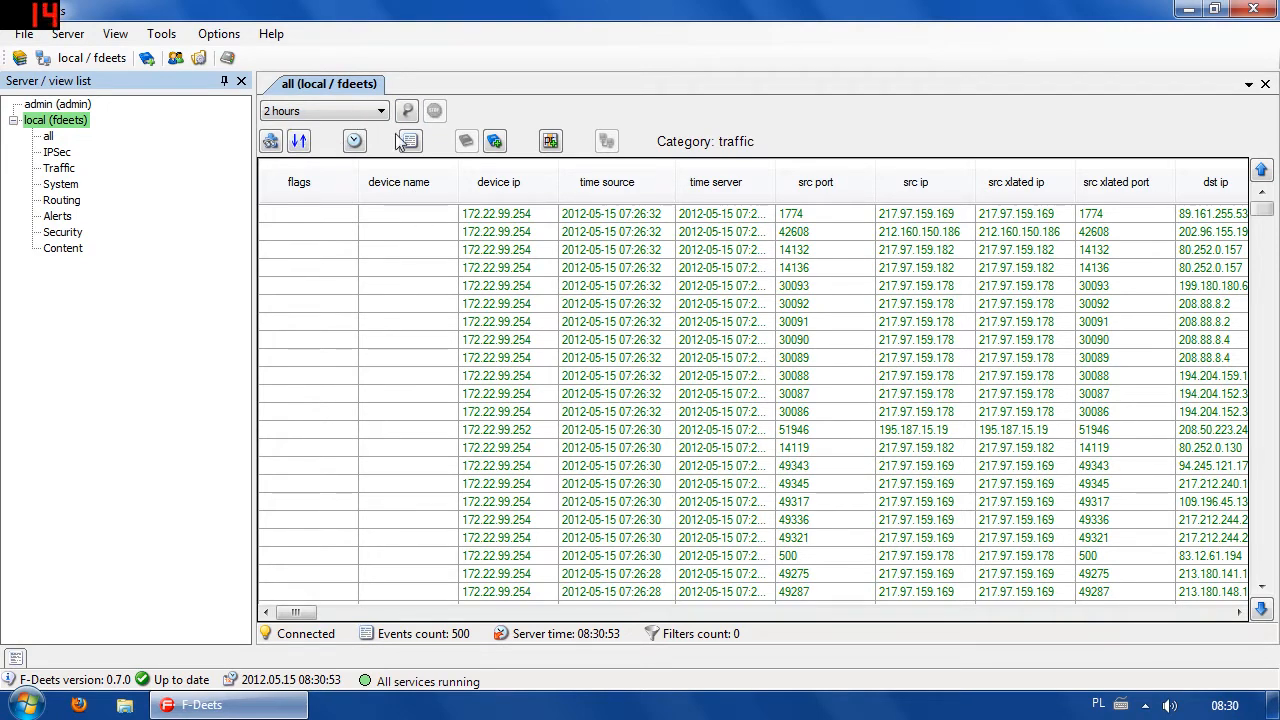
{"action": "left_click", "coordinate": [343, 103]}
{"action": "left_click", "coordinate": [358, 103]}
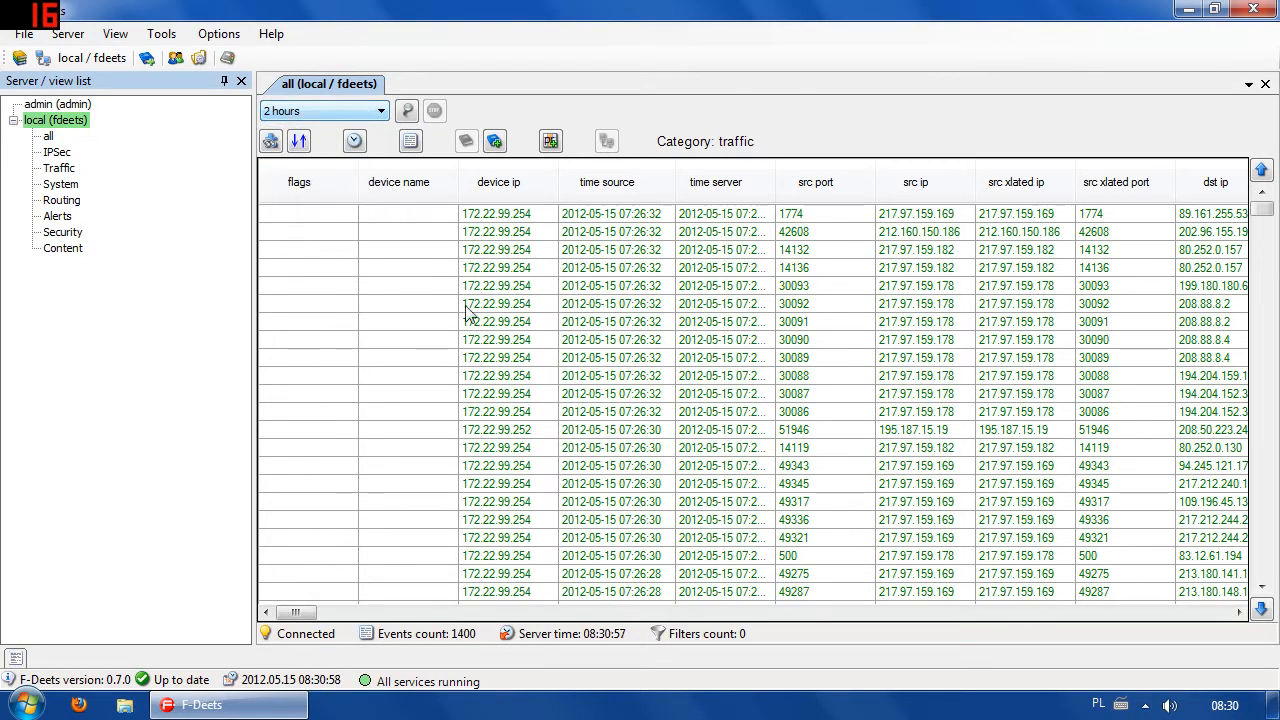
Widen the time server column so that its full date and time values fit
{"action": "left_click", "coordinate": [716, 436]}
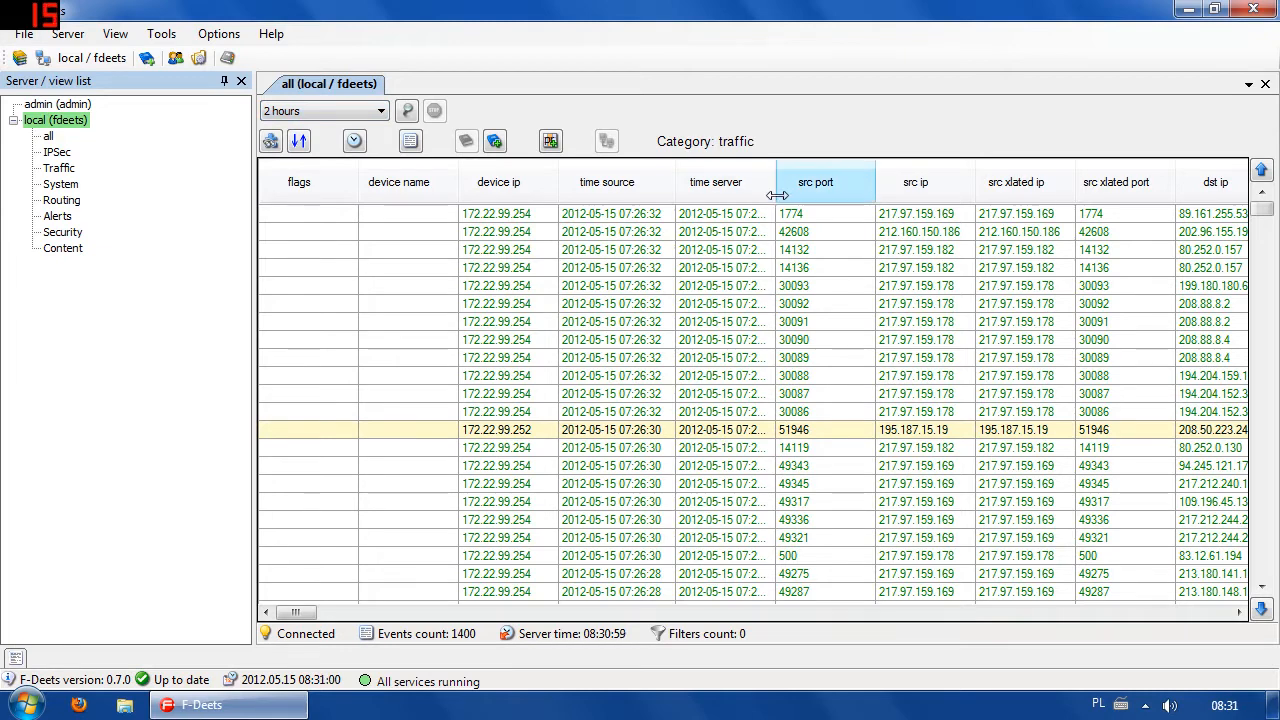
{"action": "left_click_drag", "start_coordinate": [777, 195], "coordinate": [801, 195]}
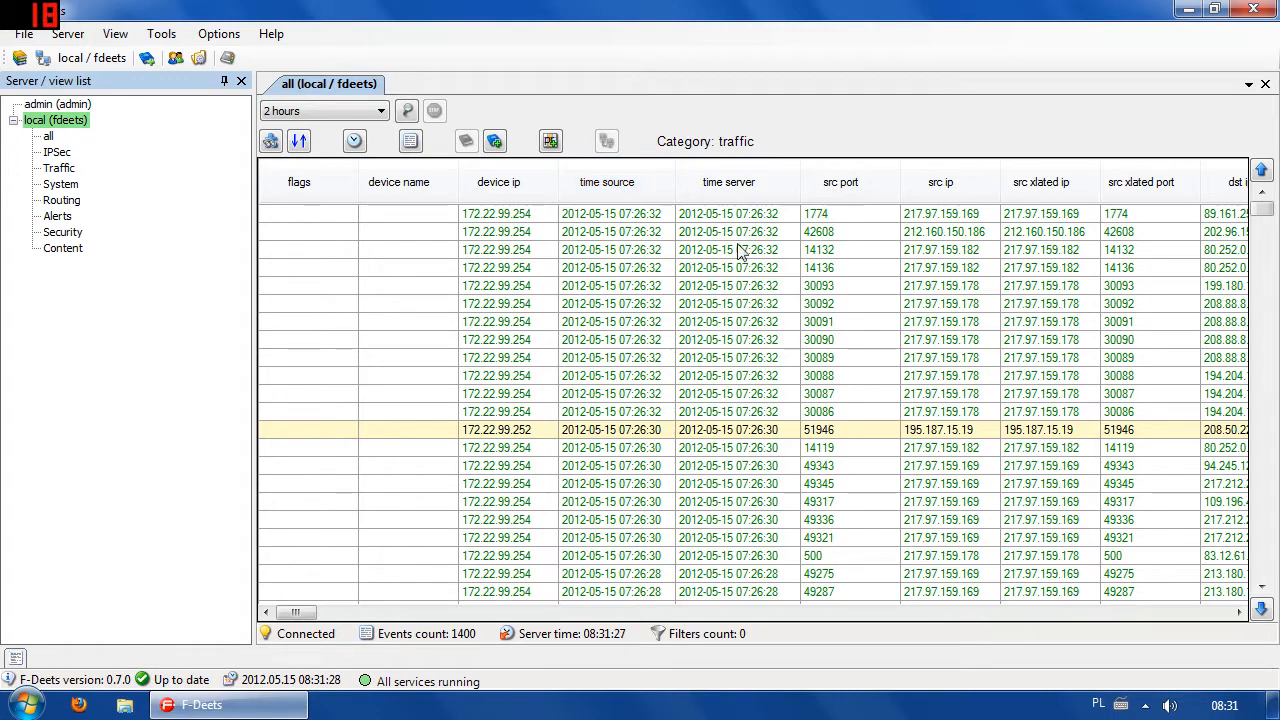
{"action": "left_click", "coordinate": [738, 414]}
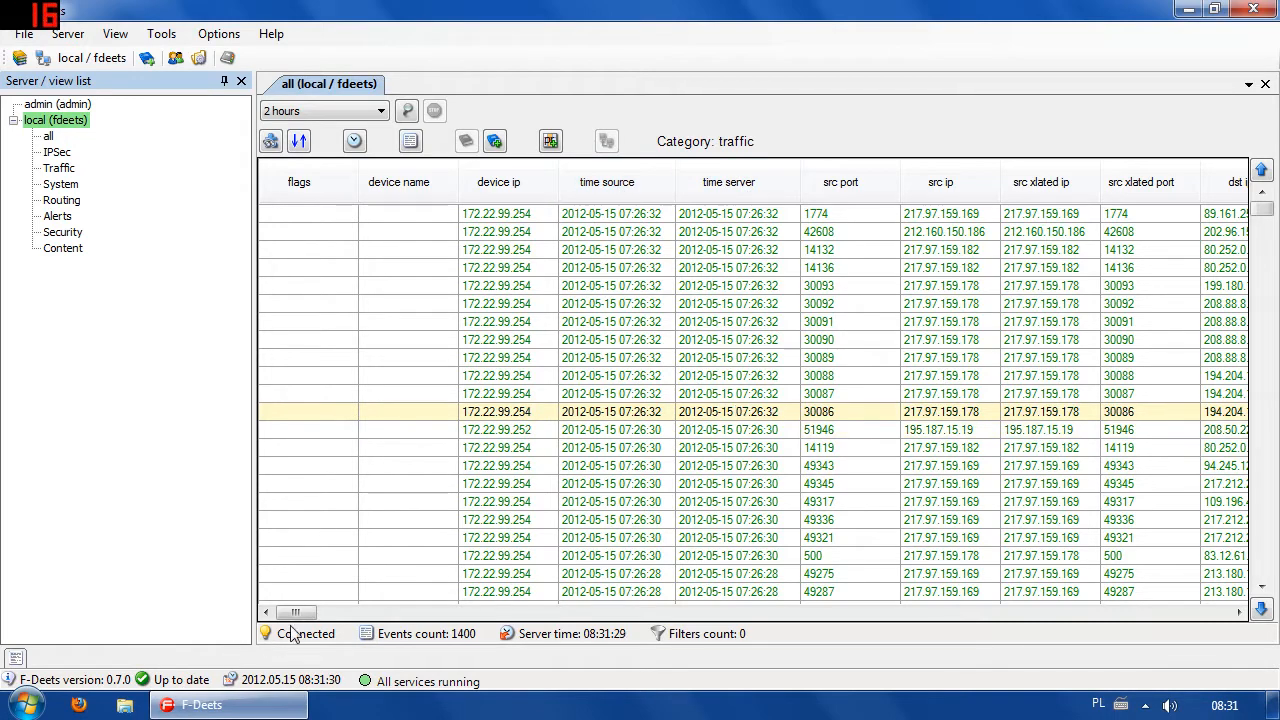
Examine the queried traffic events, including their destination columns and the older entries further down the list
{"action": "mouse_move", "coordinate": [303, 616]}
{"action": "left_mouse_down"}
{"action": "mouse_move", "coordinate": [334, 614]}
{"action": "mouse_move", "coordinate": [320, 615]}
{"action": "left_mouse_up"}
{"action": "left_click", "coordinate": [403, 360]}
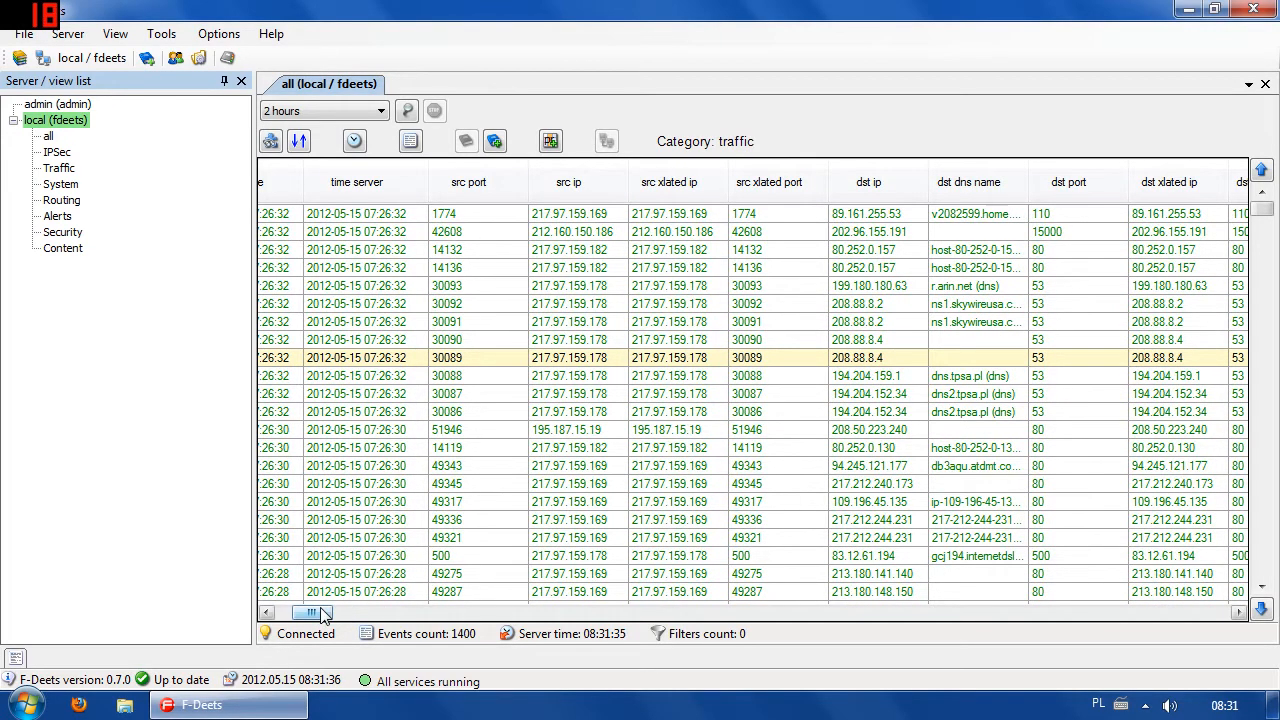
{"action": "left_click_drag", "start_coordinate": [318, 613], "coordinate": [298, 613]}
{"action": "left_click", "coordinate": [640, 415]}
{"action": "scroll", "coordinate": [640, 415], "scroll_direction": "down", "scroll_amount": 3}
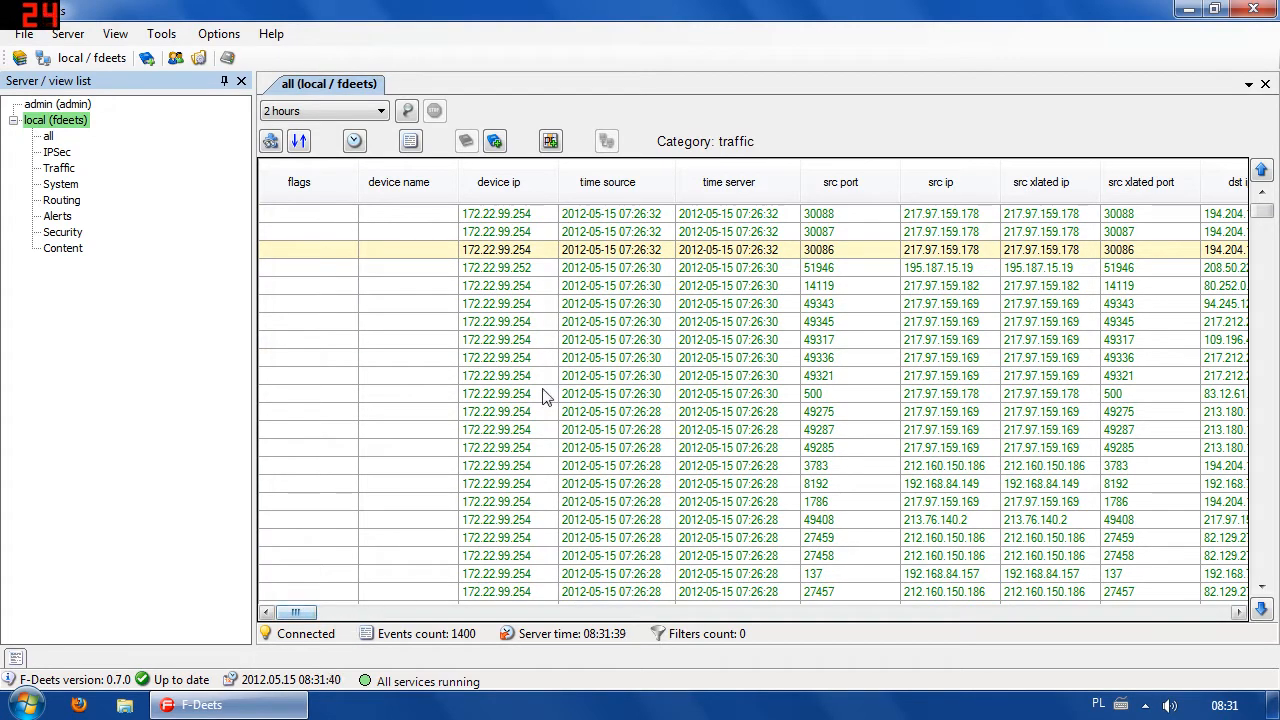
{"action": "scroll", "coordinate": [575, 383], "scroll_direction": "down", "scroll_amount": 10}
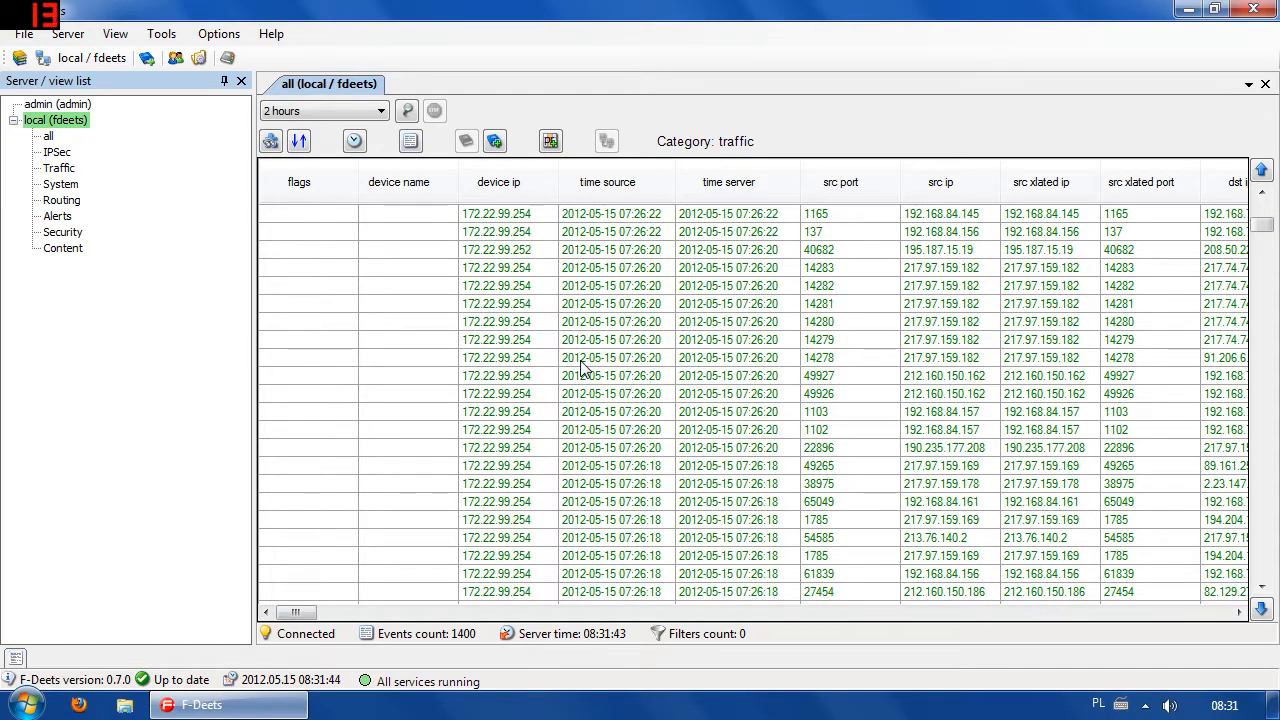
{"action": "scroll", "coordinate": [585, 368], "scroll_direction": "down", "scroll_amount": 5}
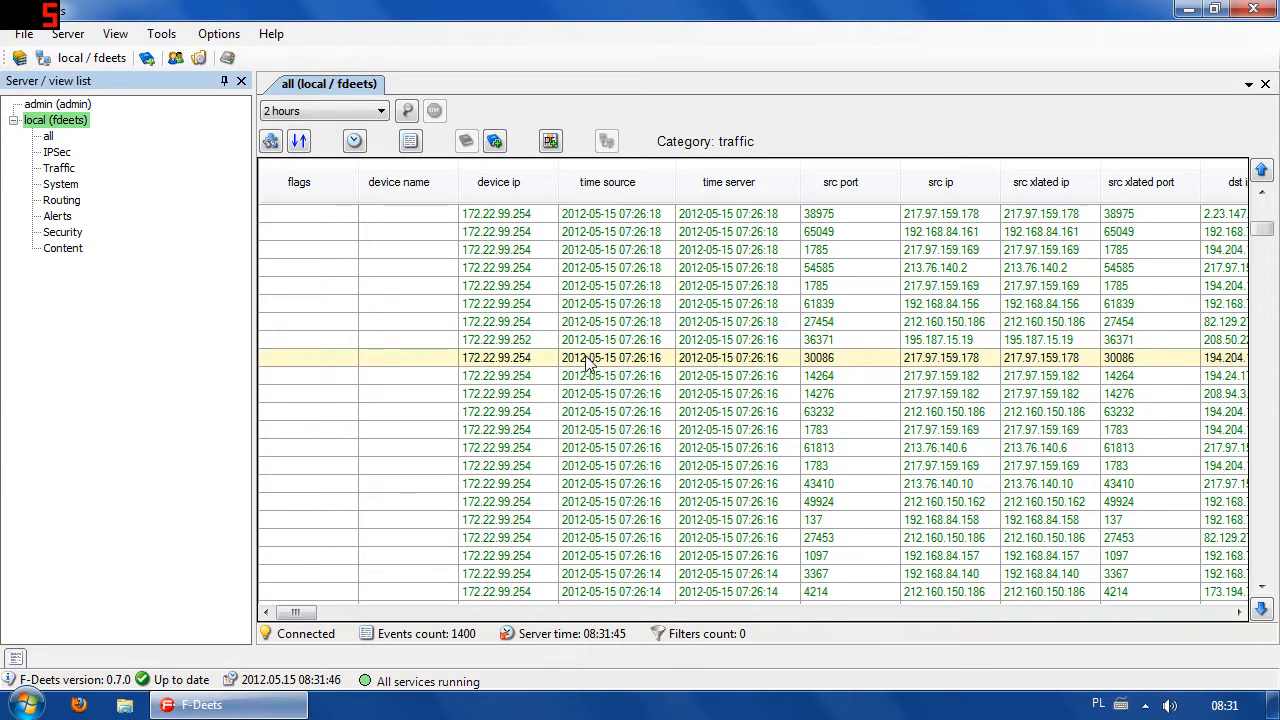
{"action": "scroll", "coordinate": [587, 365], "scroll_direction": "down", "scroll_amount": 10}
{"action": "scroll", "coordinate": [590, 365], "scroll_direction": "down", "scroll_amount": 10}
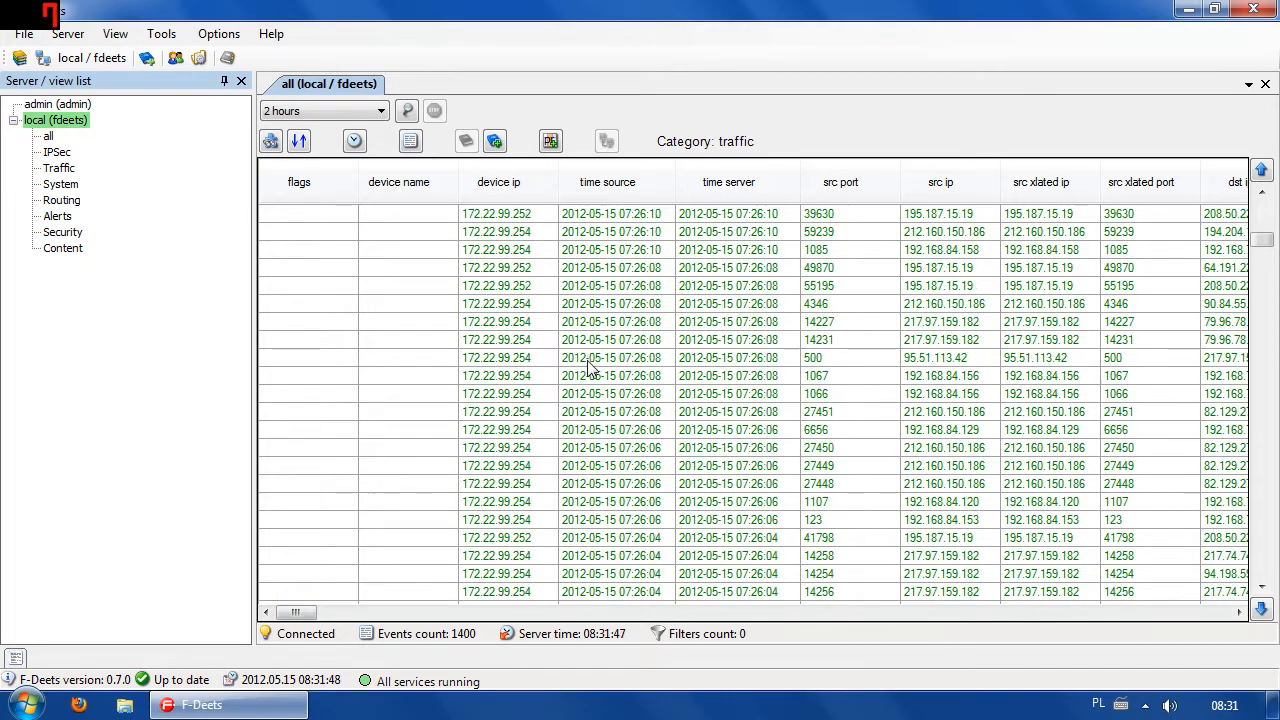
{"action": "scroll", "coordinate": [588, 368], "scroll_direction": "down", "scroll_amount": 10}
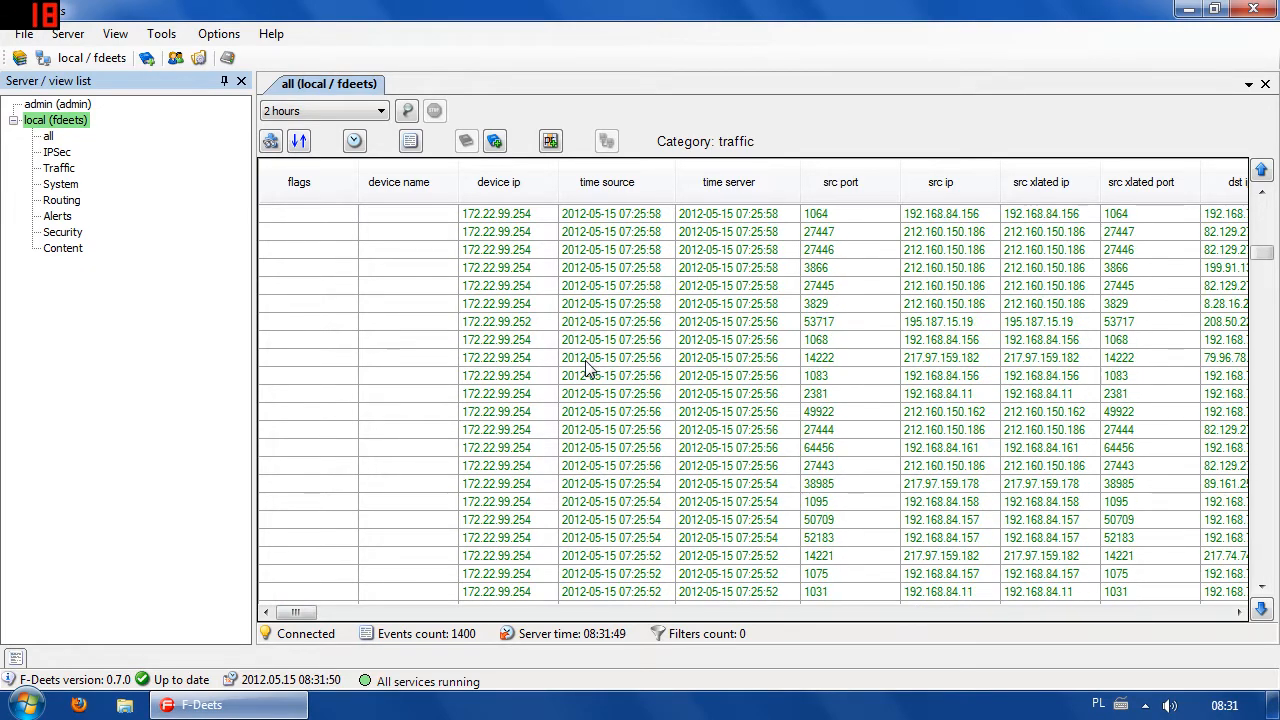
{"action": "left_click_drag", "start_coordinate": [1268, 268], "coordinate": [1270, 563]}
{"action": "key", "text": "Page_Down"}
{"action": "key", "text": "Page_Down"}
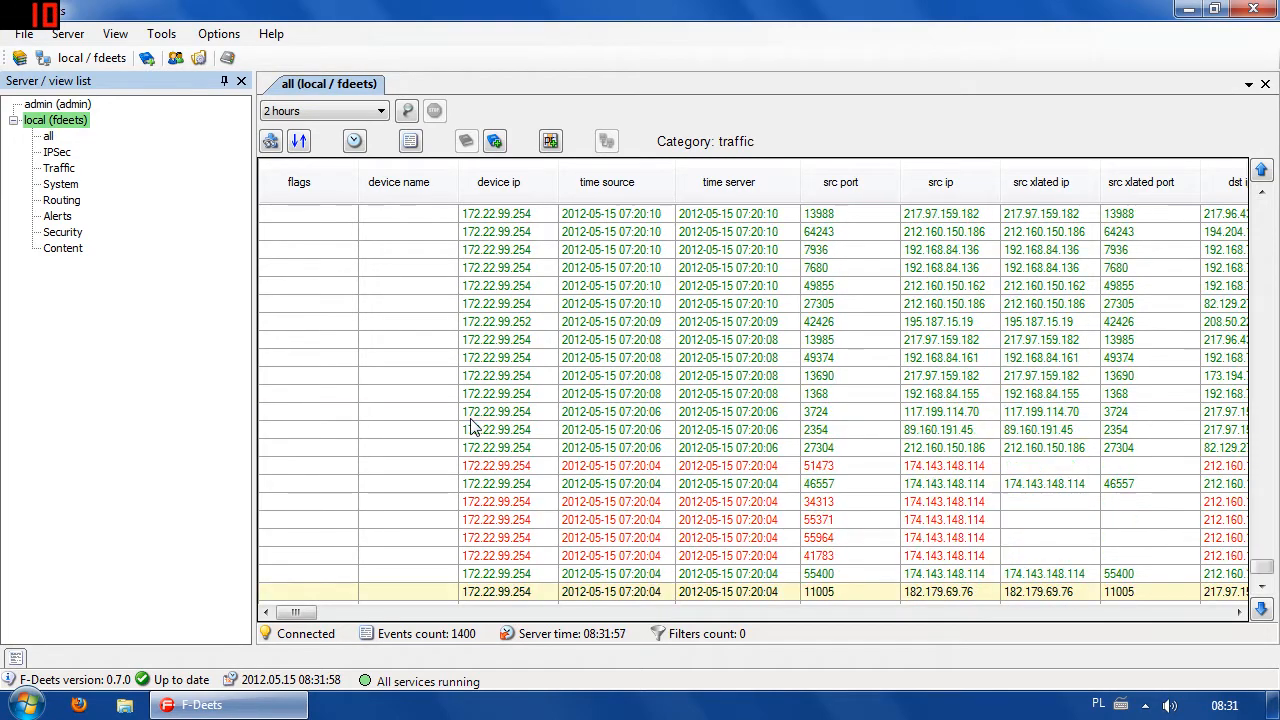
Examine the source, destination, port and action values of the events shown in red
{"action": "left_click", "coordinate": [585, 325]}
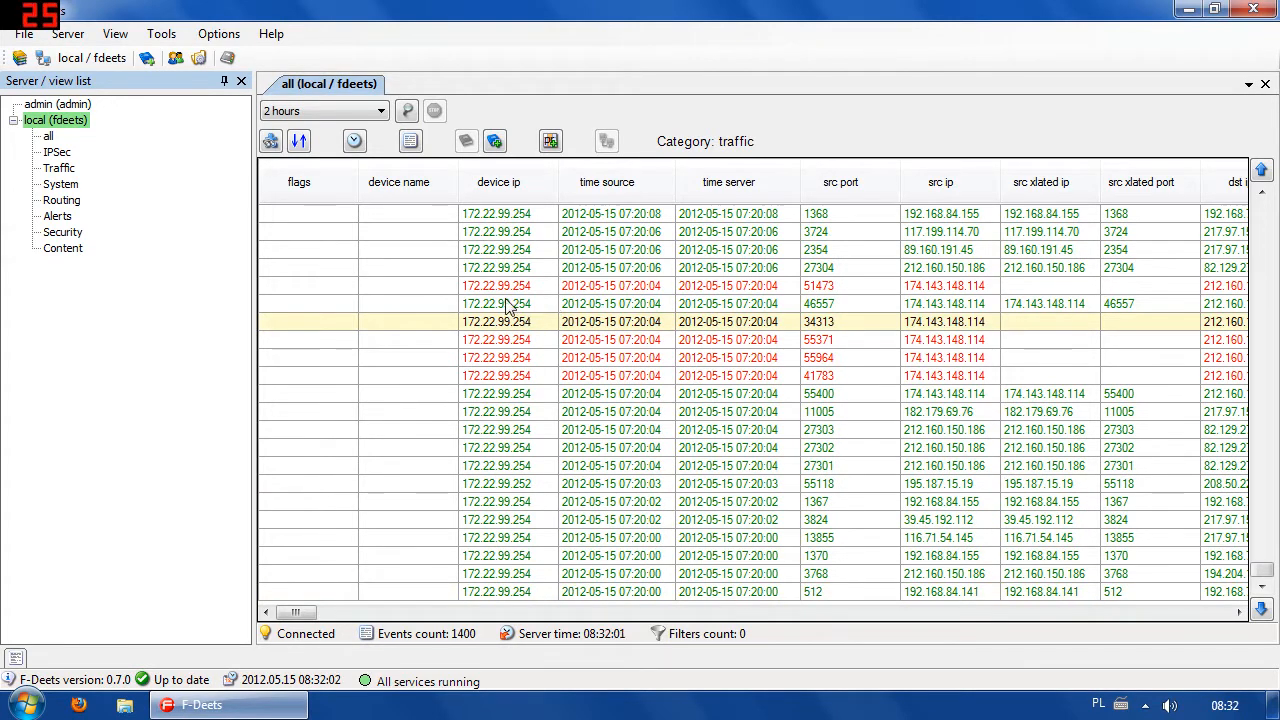
{"action": "key", "text": "Up"}
{"action": "key", "text": "Up"}
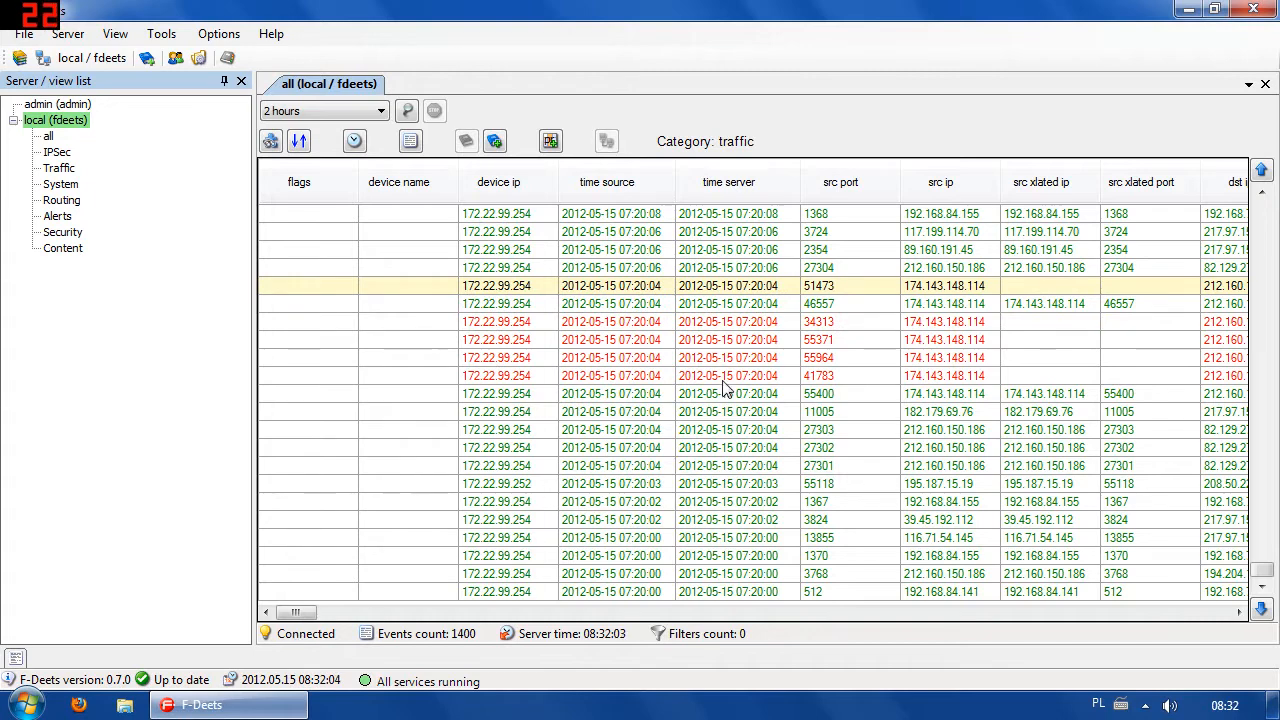
{"action": "scroll", "coordinate": [728, 390], "scroll_direction": "up", "scroll_amount": 1}
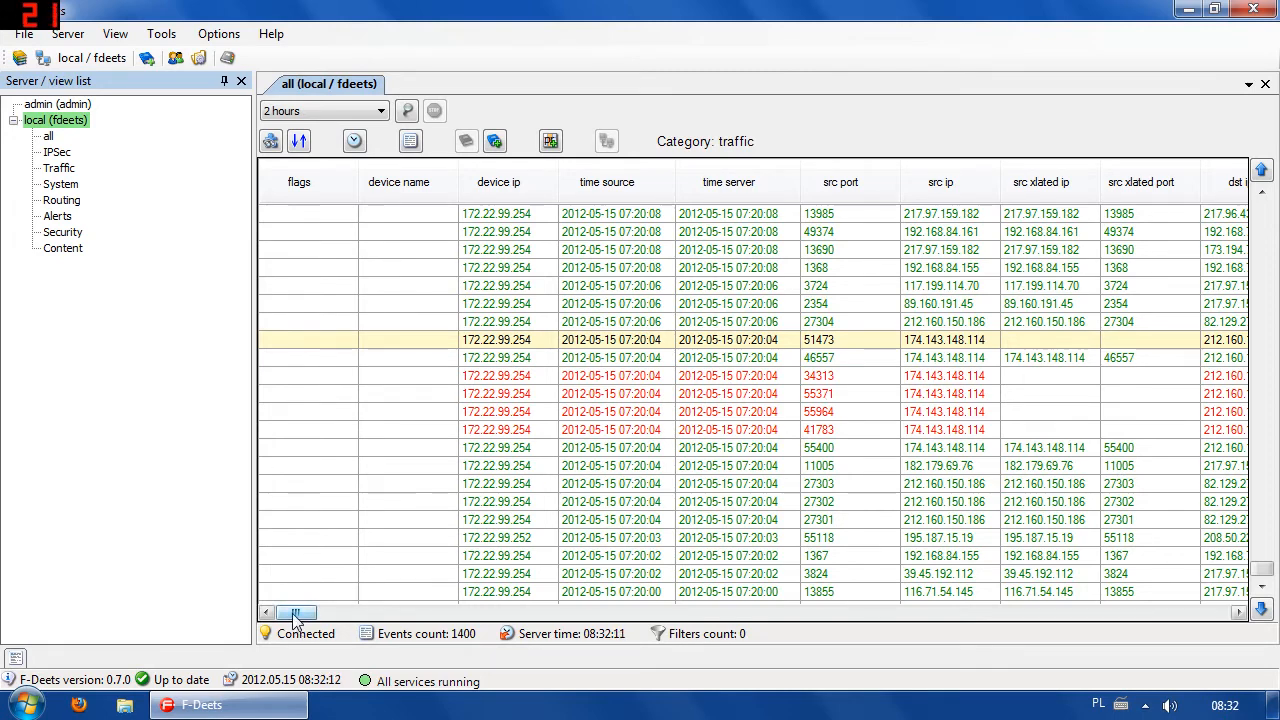
{"action": "mouse_move", "coordinate": [294, 617]}
{"action": "left_mouse_down"}
{"action": "mouse_move", "coordinate": [320, 619]}
{"action": "mouse_move", "coordinate": [297, 616]}
{"action": "left_mouse_up"}
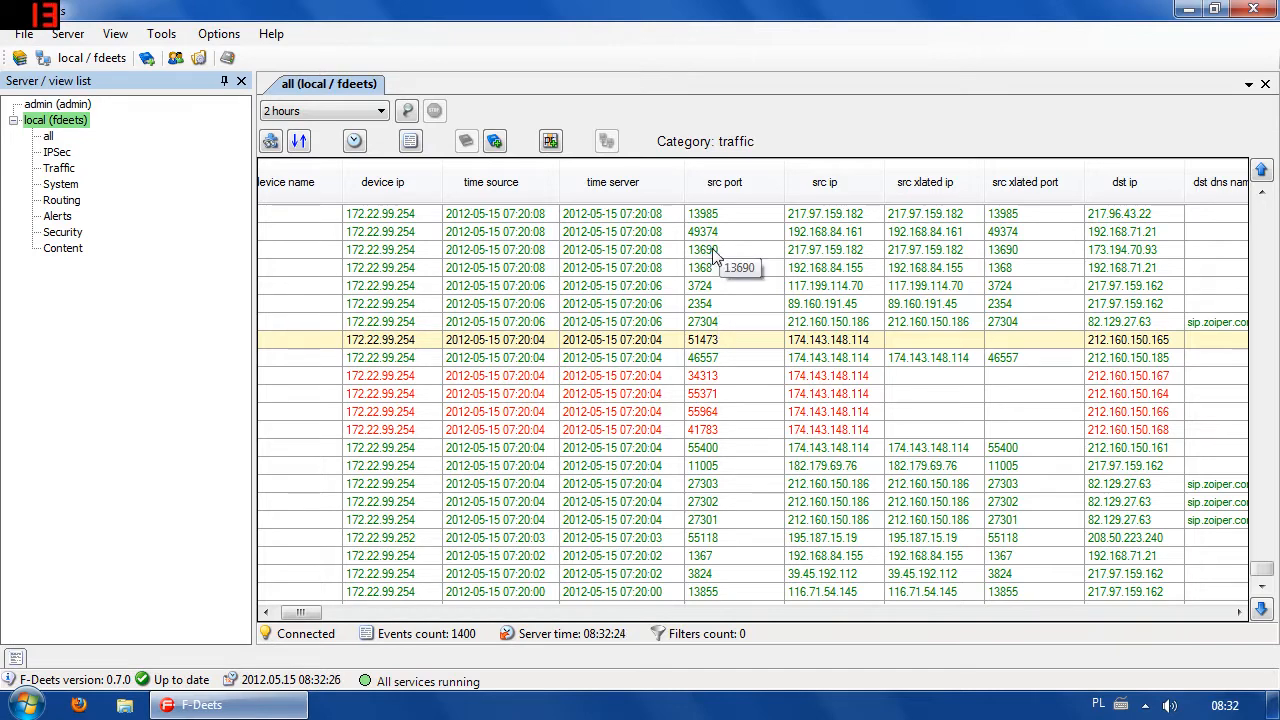
{"action": "left_click_drag", "start_coordinate": [300, 612], "coordinate": [322, 612]}
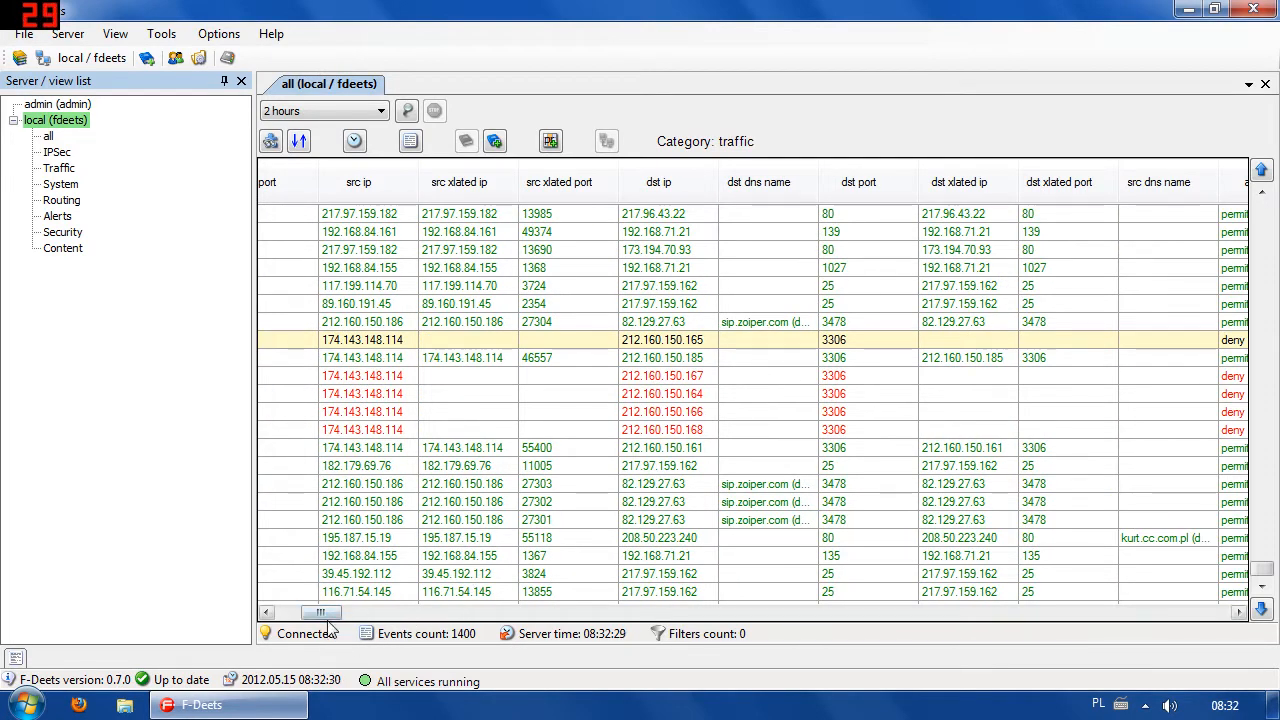
{"action": "left_click_drag", "start_coordinate": [324, 614], "coordinate": [352, 625]}
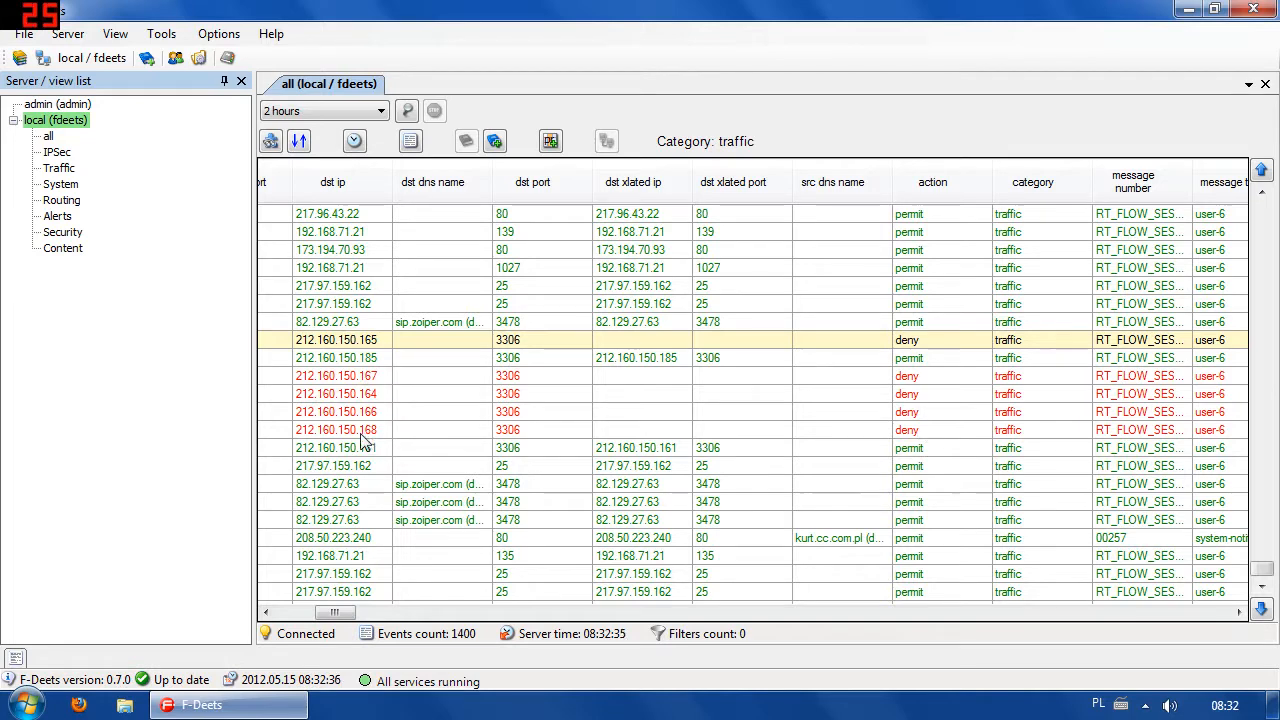
{"action": "left_click", "coordinate": [888, 432]}
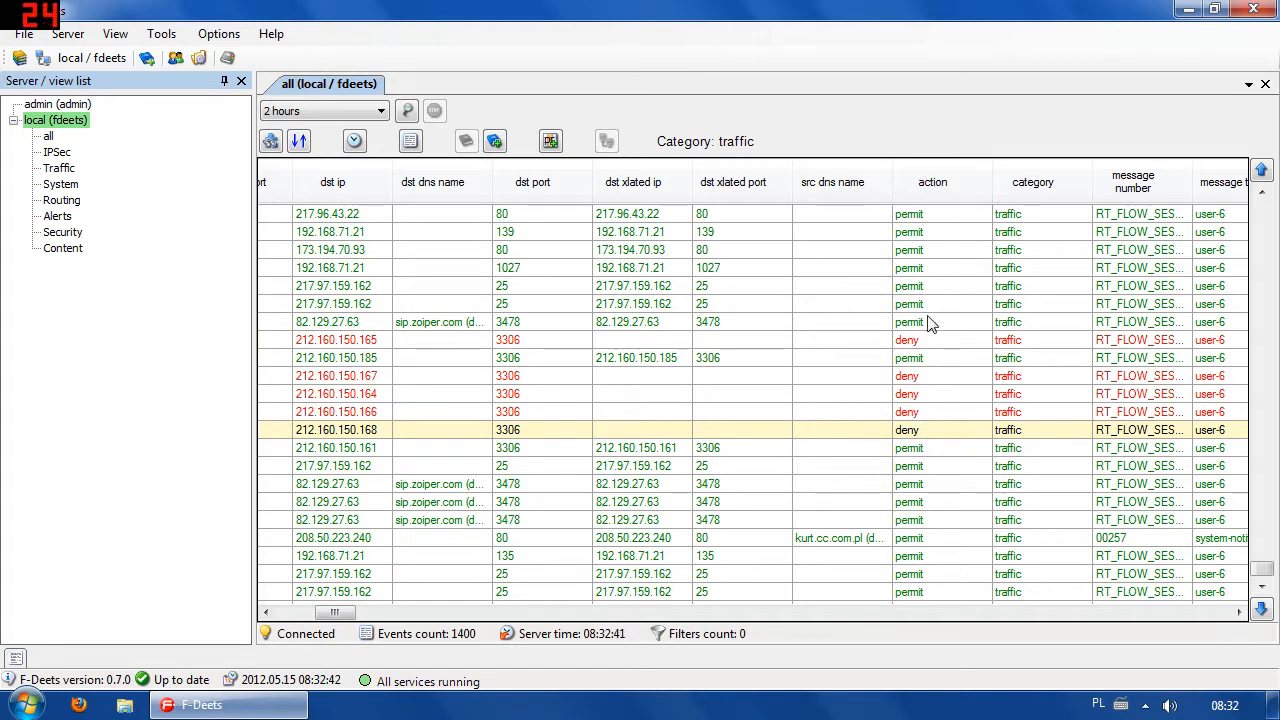
Add the filter "Action equals deny" to the all view and look through the filtered events
{"action": "right_click", "coordinate": [914, 394]}
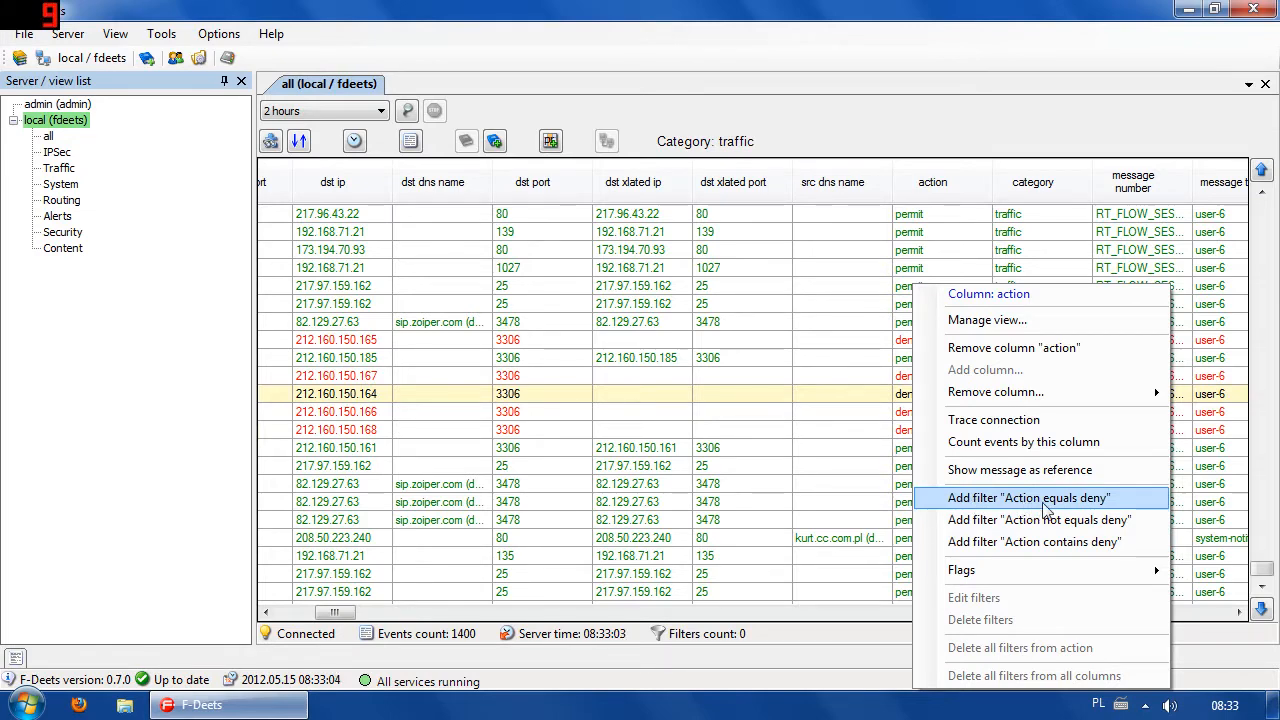
{"action": "left_click", "coordinate": [1103, 505]}
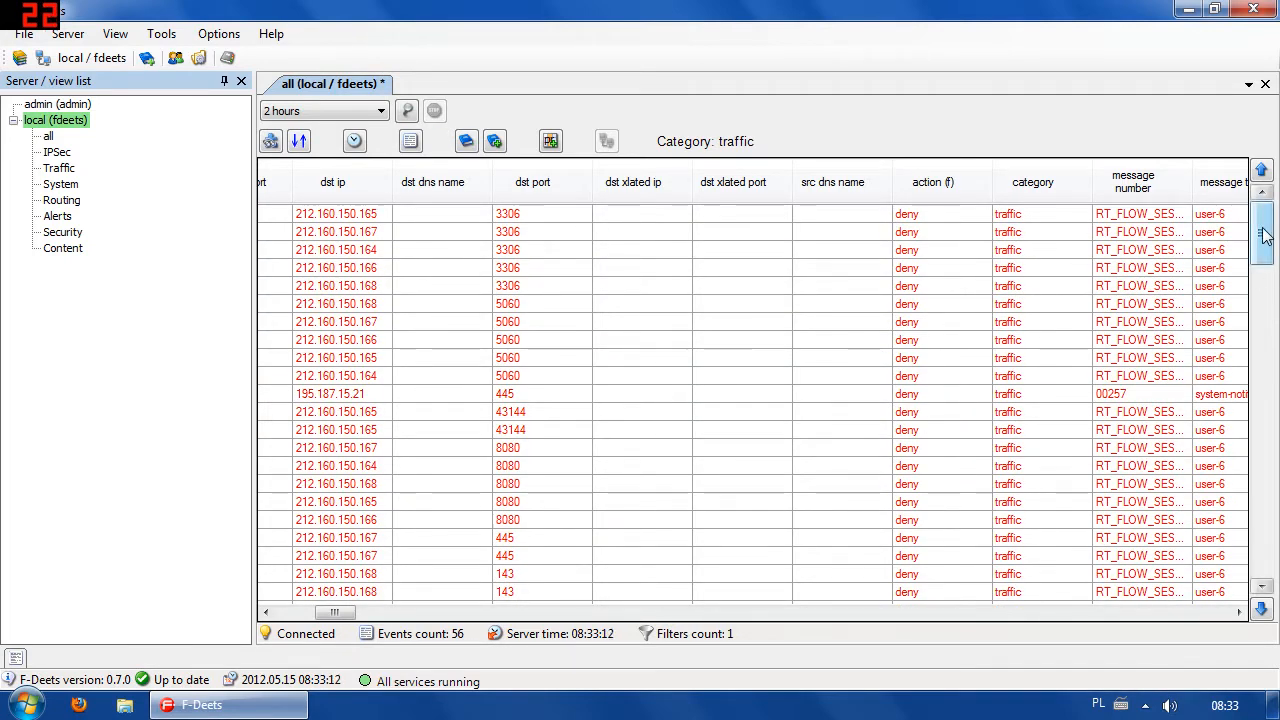
{"action": "left_click_drag", "start_coordinate": [1264, 235], "coordinate": [1264, 303]}
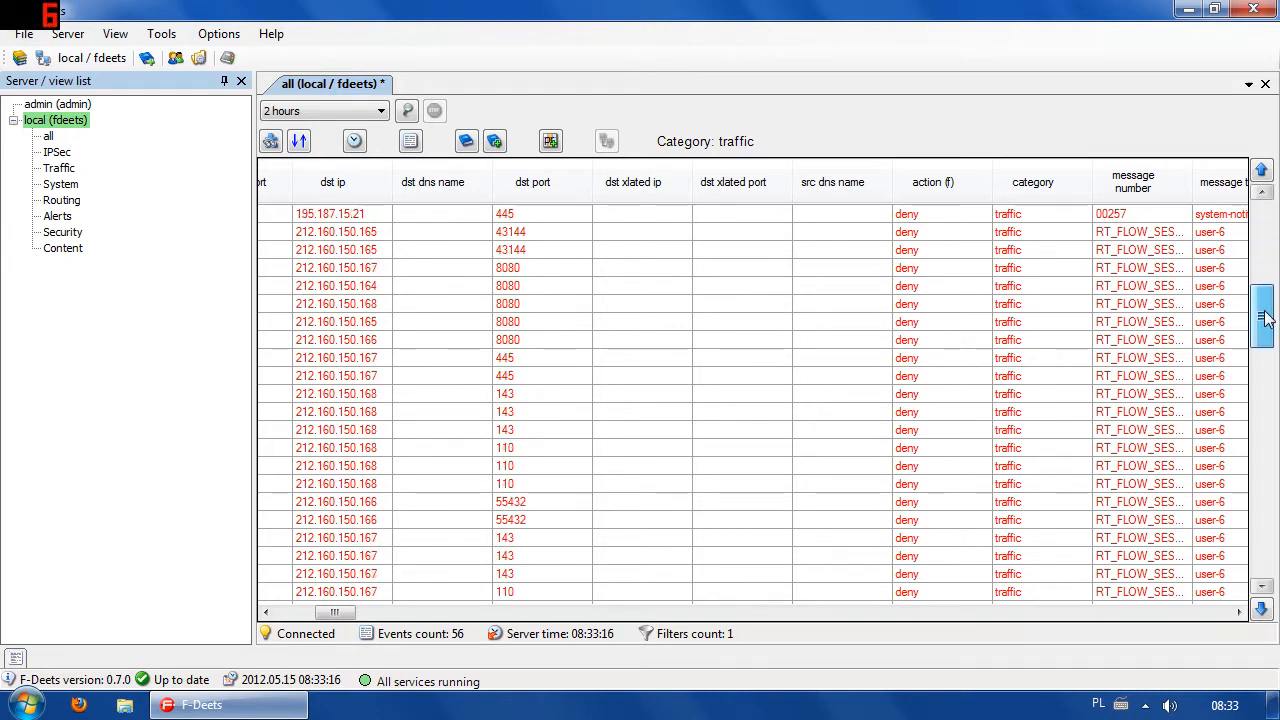
Look through the denied traffic events, from the newest to the oldest, including their device, time, source and destination columns
{"action": "left_click_drag", "start_coordinate": [1266, 318], "coordinate": [1266, 548]}
{"action": "left_click", "coordinate": [898, 538]}
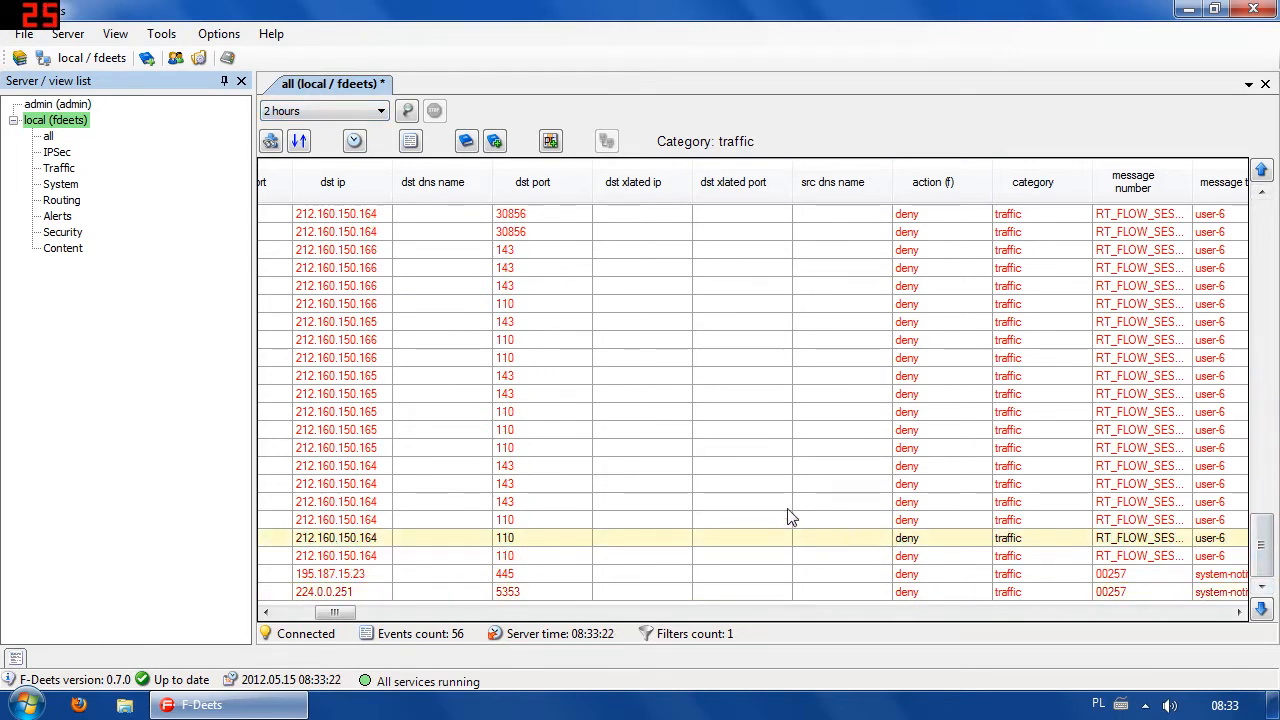
{"action": "scroll", "coordinate": [711, 466], "scroll_direction": "up", "scroll_amount": 10}
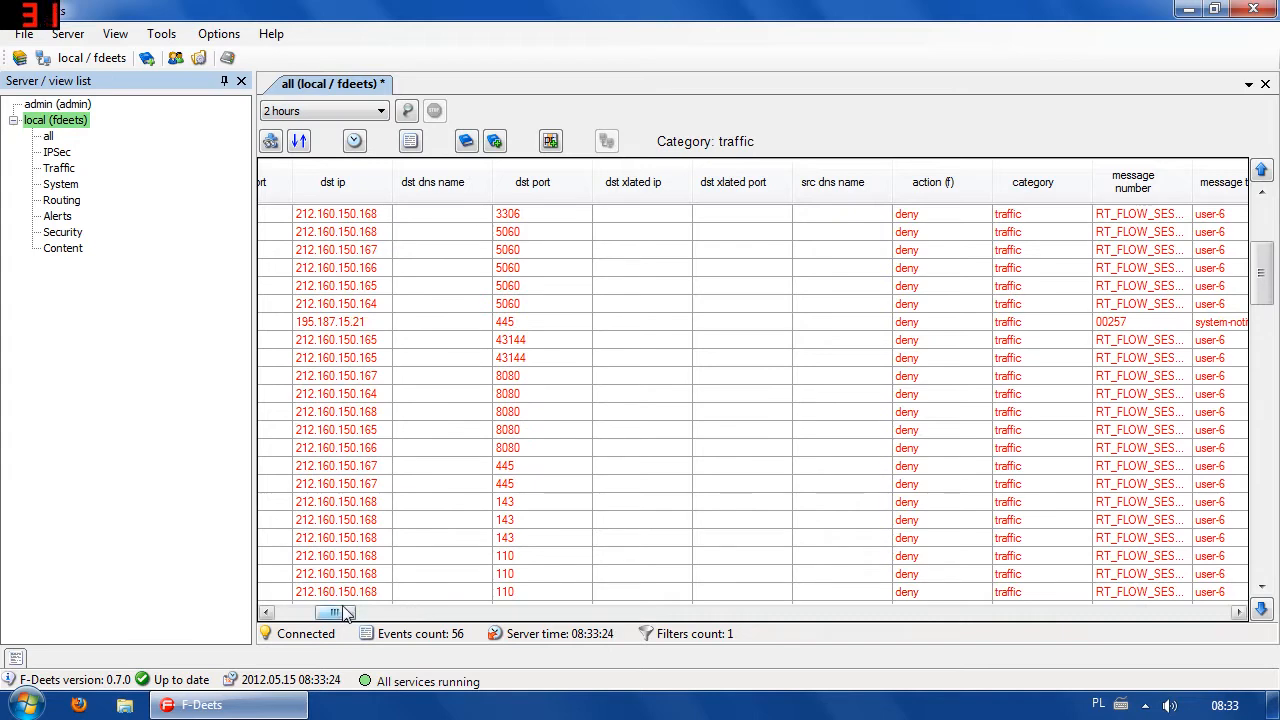
{"action": "left_click_drag", "start_coordinate": [345, 613], "coordinate": [305, 611]}
{"action": "scroll", "coordinate": [447, 413], "scroll_direction": "down", "scroll_amount": 4}
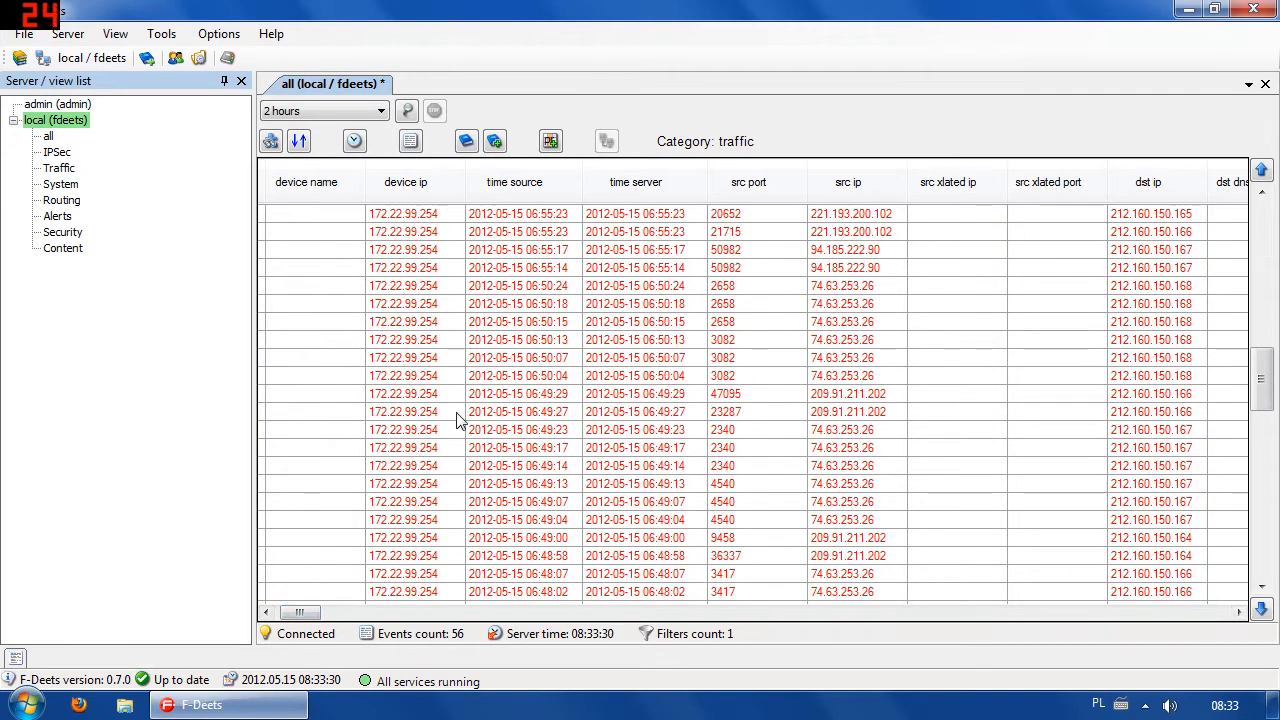
{"action": "scroll", "coordinate": [457, 418], "scroll_direction": "down", "scroll_amount": 6}
{"action": "scroll", "coordinate": [455, 470], "scroll_direction": "up", "scroll_amount": 3}
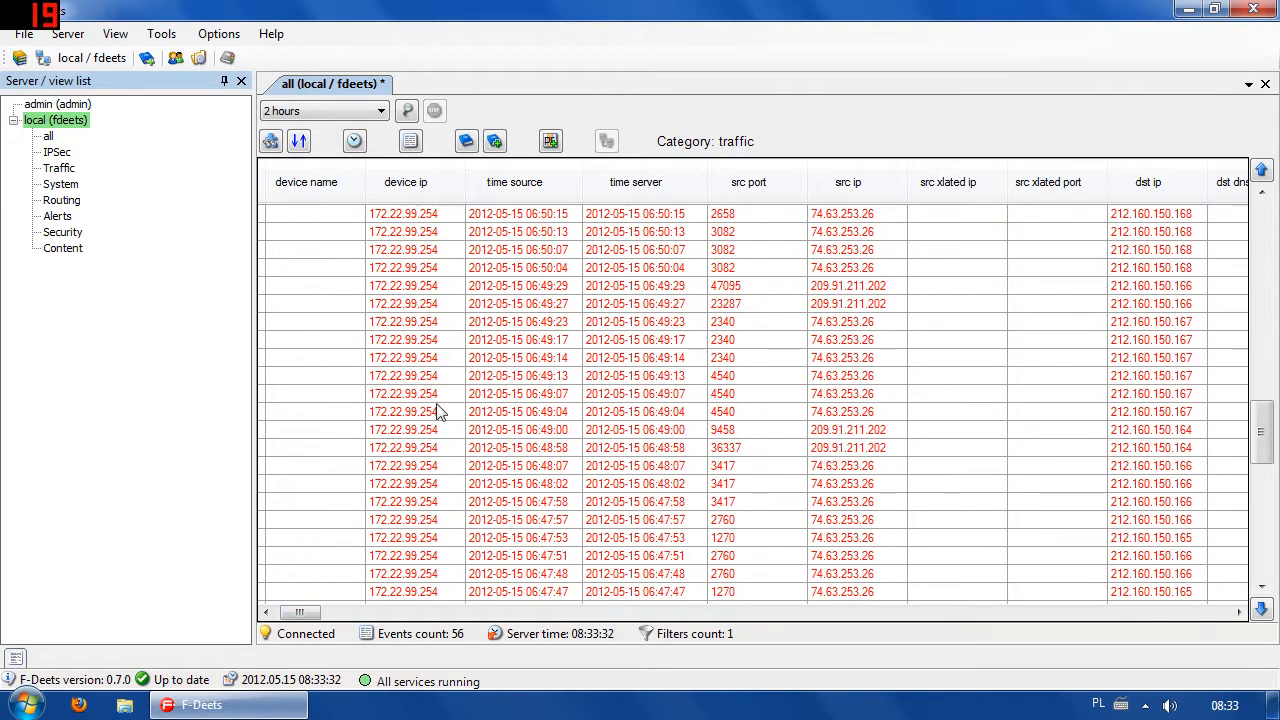
{"action": "scroll", "coordinate": [447, 429], "scroll_direction": "down", "scroll_amount": 3}
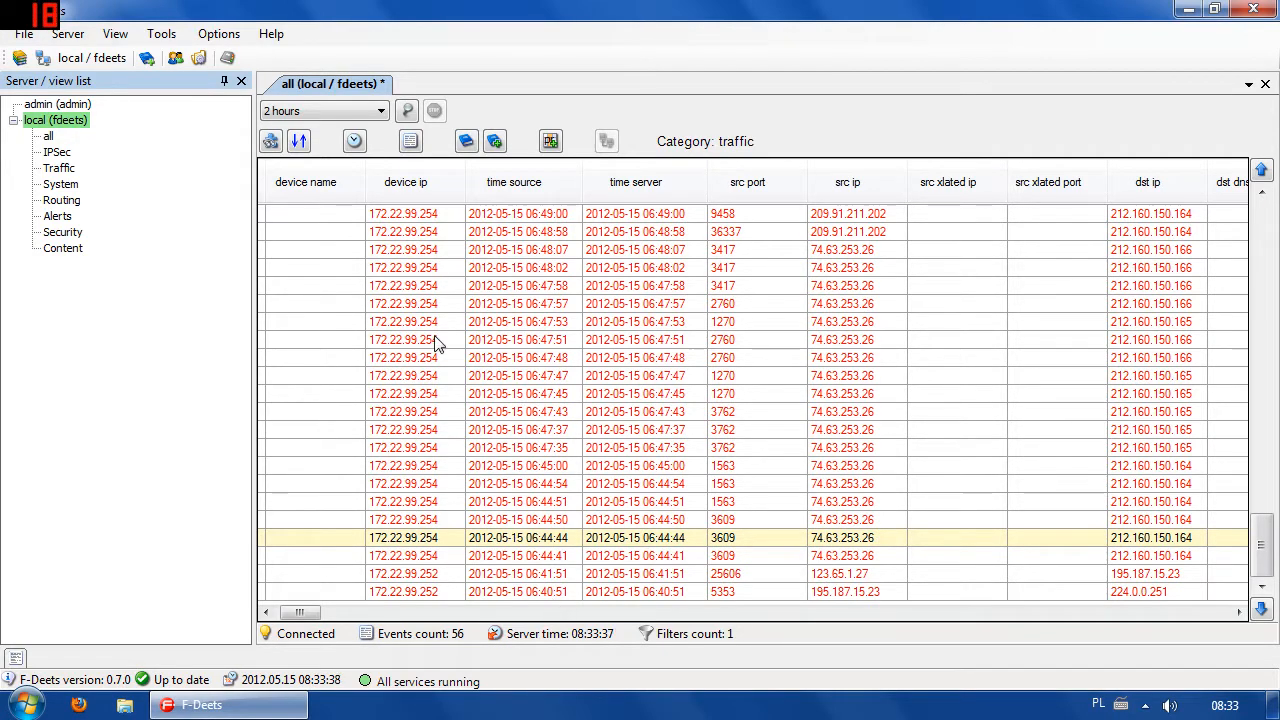
Add the filter "DeviceIp equals 172.22.99.254" to the denied traffic events
{"action": "left_click", "coordinate": [386, 250]}
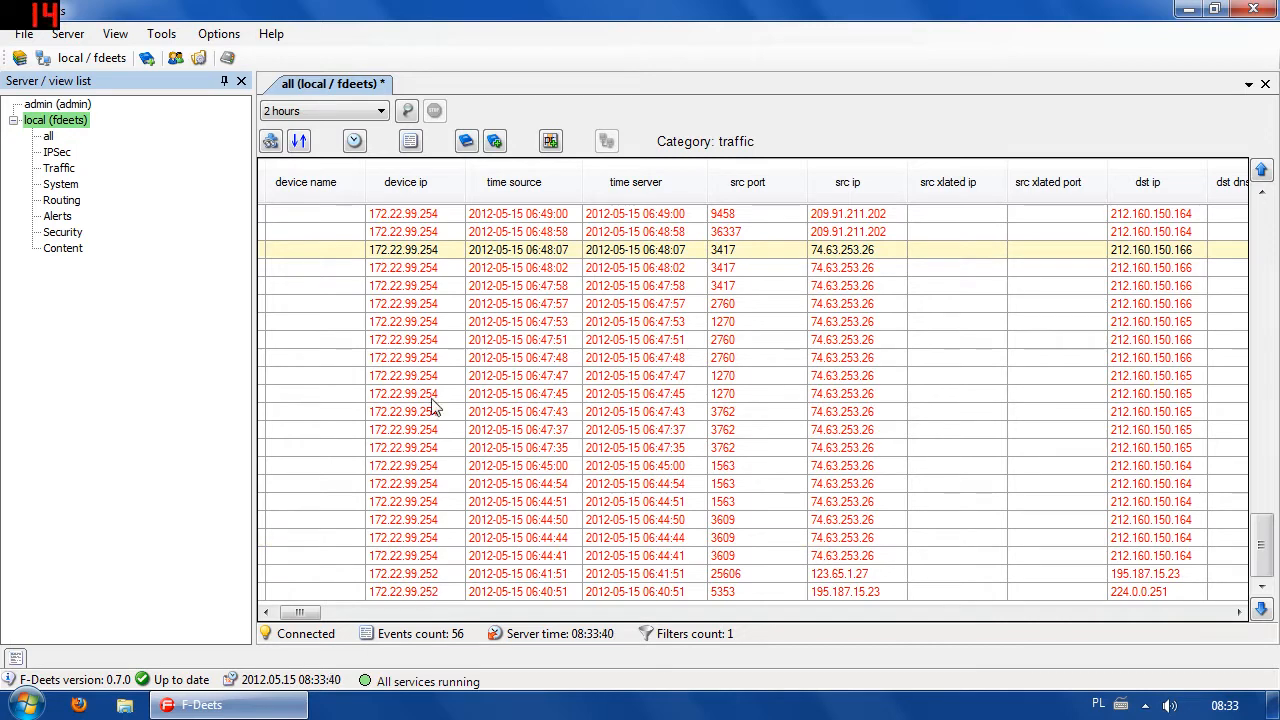
{"action": "right_click", "coordinate": [413, 340]}
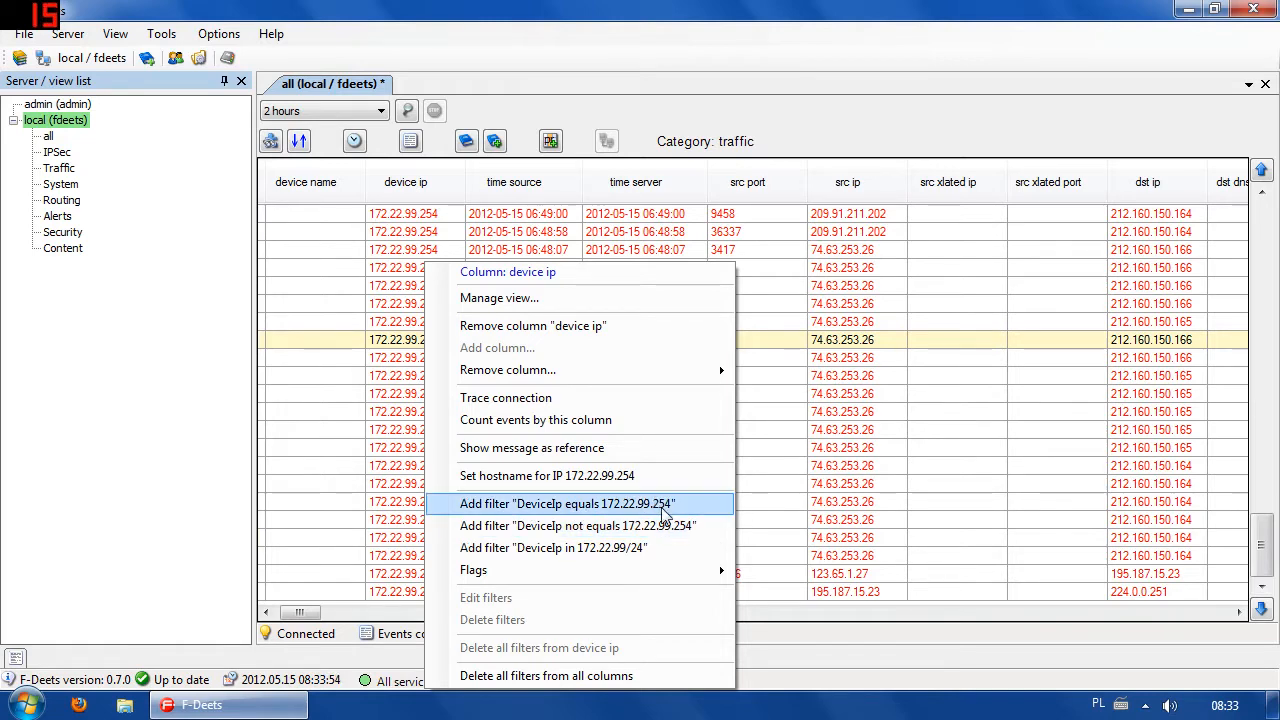
{"action": "left_click", "coordinate": [700, 506]}
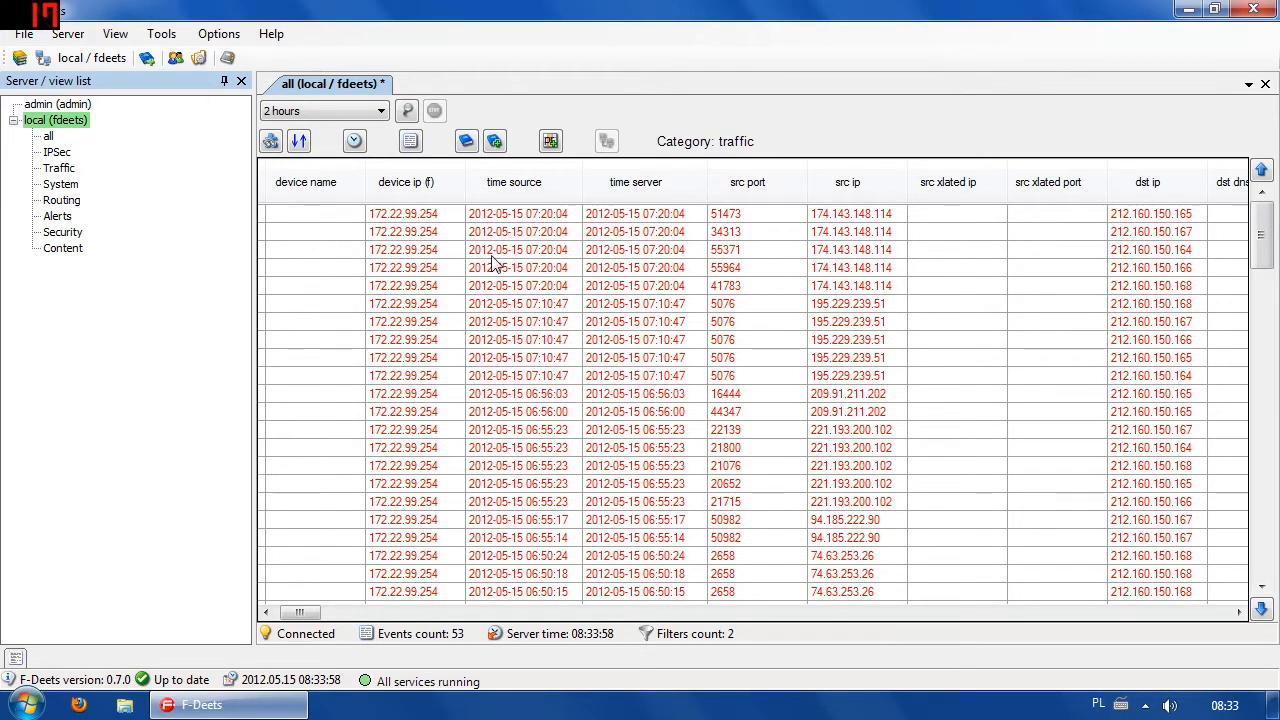
Examine the source, destination and port values of the denied events from device 172.22.99.254 through to the oldest entries
{"action": "mouse_move", "coordinate": [1266, 240]}
{"action": "left_mouse_down"}
{"action": "mouse_move", "coordinate": [1274, 545]}
{"action": "mouse_move", "coordinate": [1262, 225]}
{"action": "left_mouse_up"}
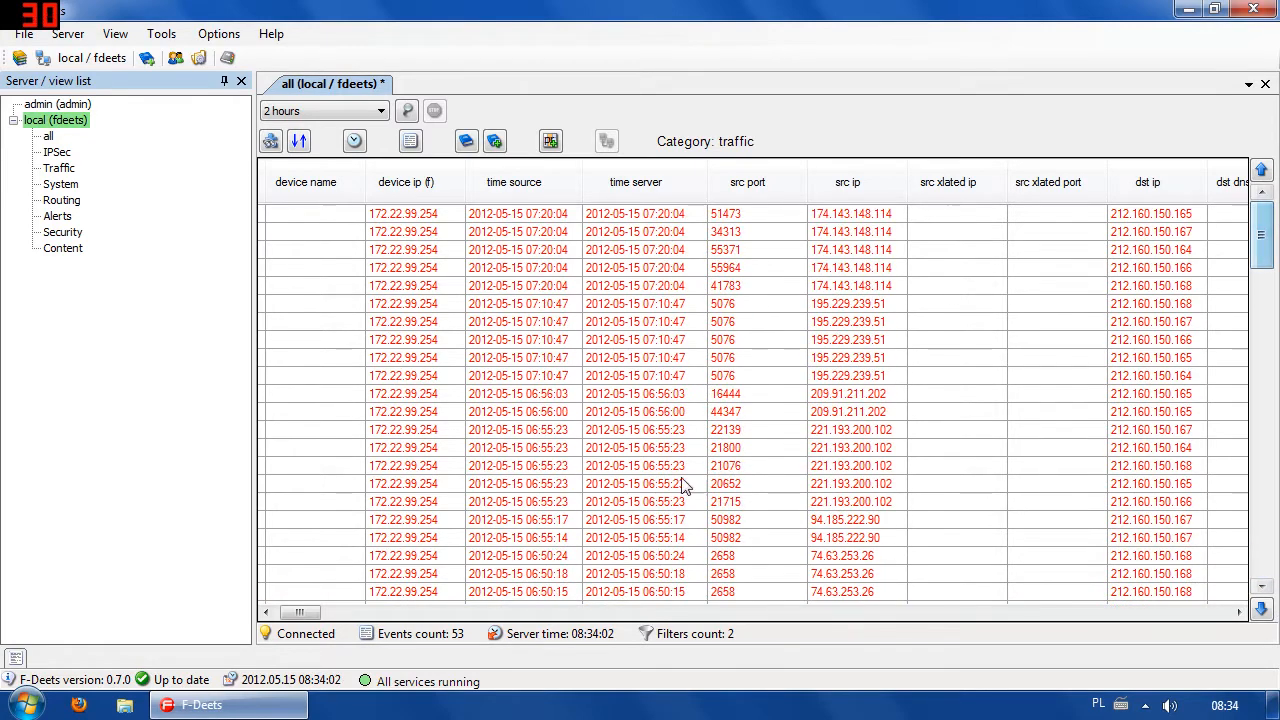
{"action": "left_click_drag", "start_coordinate": [294, 613], "coordinate": [311, 622]}
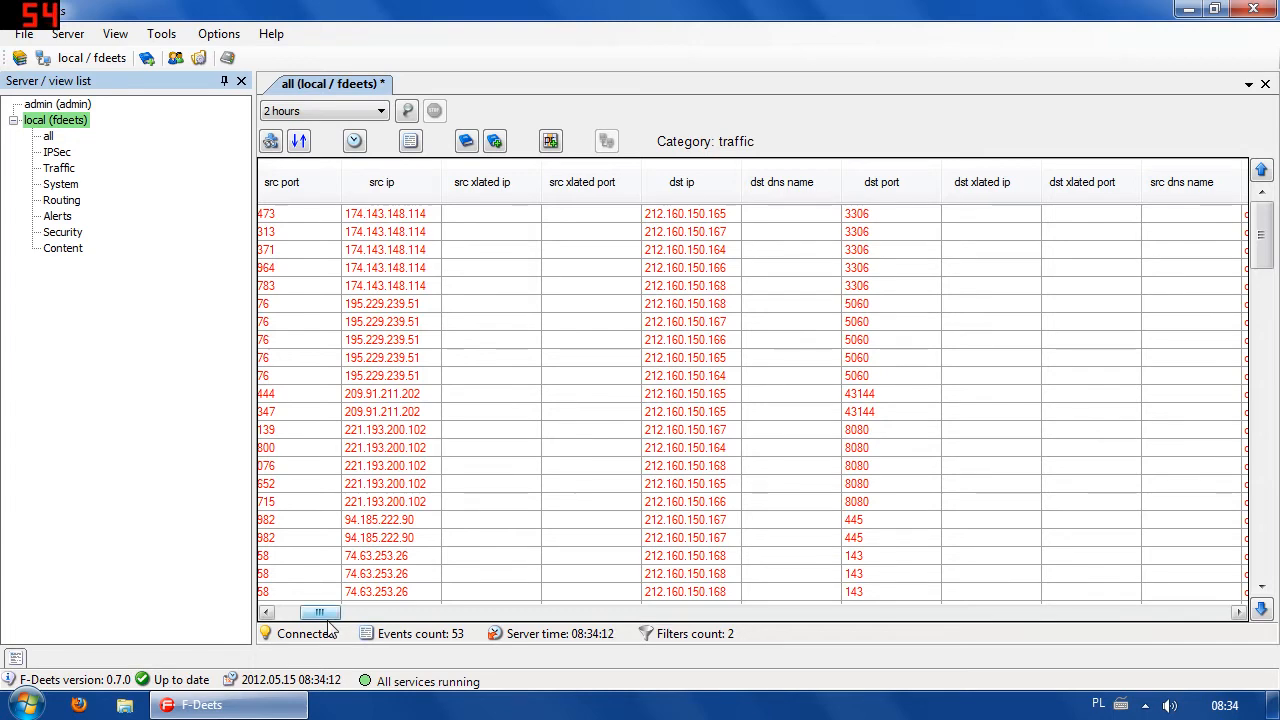
{"action": "left_click_drag", "start_coordinate": [318, 614], "coordinate": [300, 636]}
{"action": "left_click", "coordinate": [626, 519]}
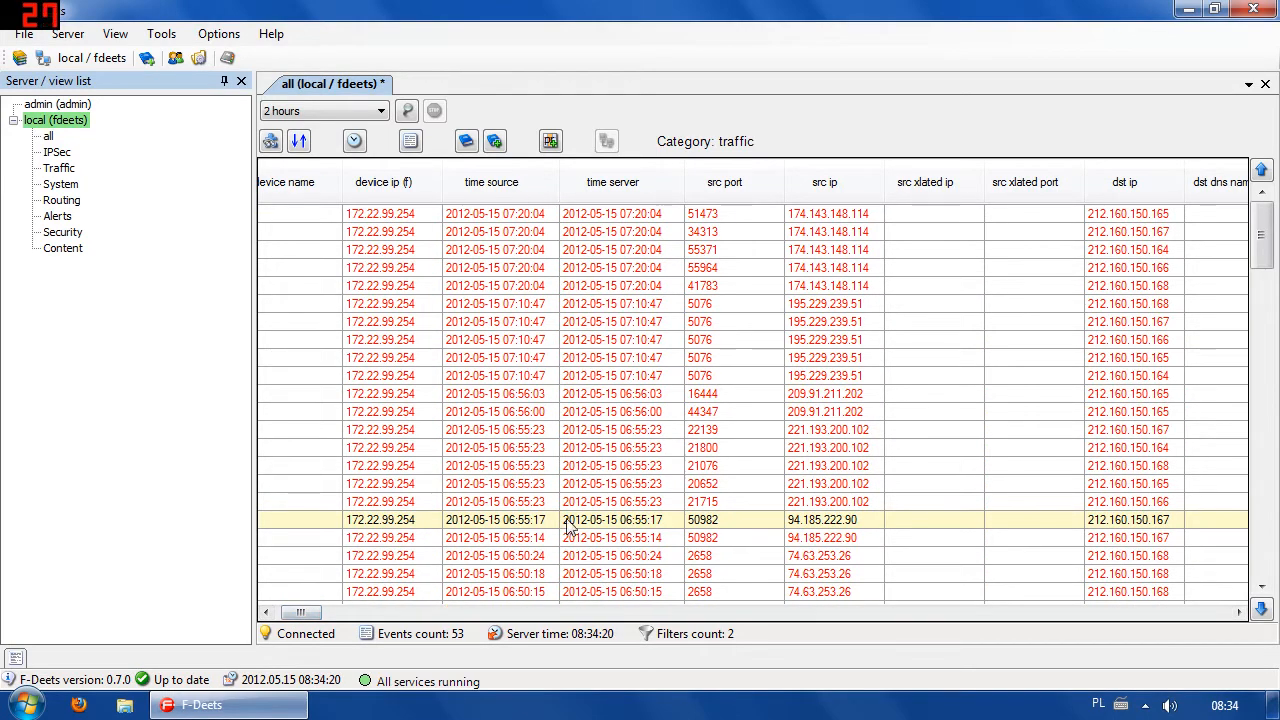
{"action": "scroll", "coordinate": [566, 533], "scroll_direction": "down", "scroll_amount": 4}
{"action": "scroll", "coordinate": [566, 540], "scroll_direction": "down", "scroll_amount": 6}
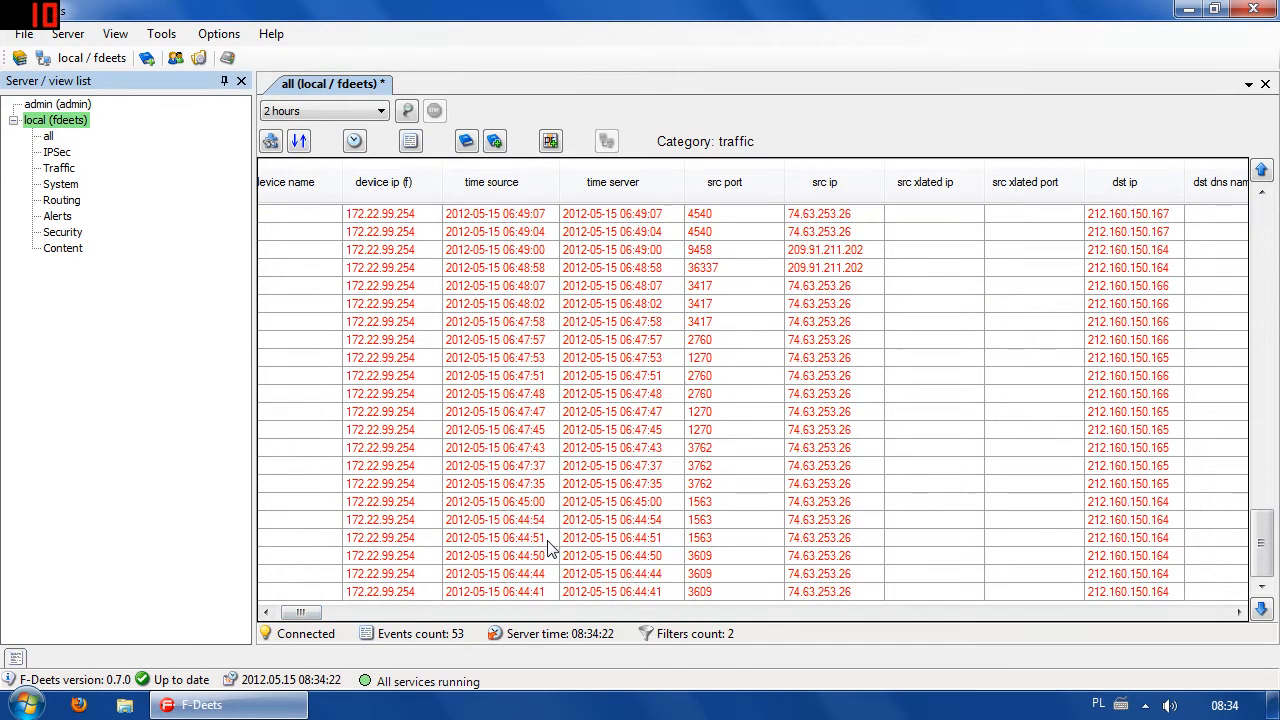
{"action": "scroll", "coordinate": [548, 545], "scroll_direction": "up", "scroll_amount": 10}
{"action": "mouse_move", "coordinate": [302, 616]}
{"action": "left_mouse_down"}
{"action": "mouse_move", "coordinate": [313, 620]}
{"action": "mouse_move", "coordinate": [280, 616]}
{"action": "mouse_move", "coordinate": [316, 617]}
{"action": "left_mouse_up"}
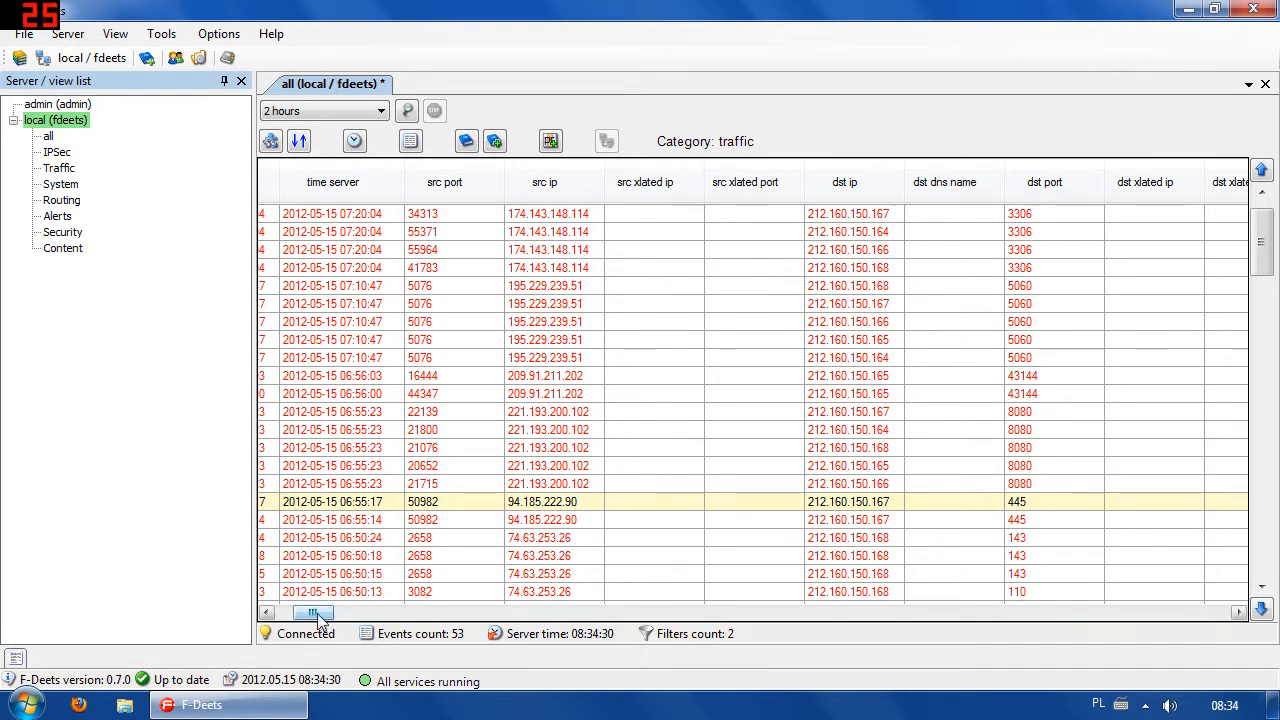
{"action": "mouse_move", "coordinate": [316, 617]}
{"action": "left_mouse_down"}
{"action": "mouse_move", "coordinate": [295, 632]}
{"action": "mouse_move", "coordinate": [307, 638]}
{"action": "left_mouse_up"}
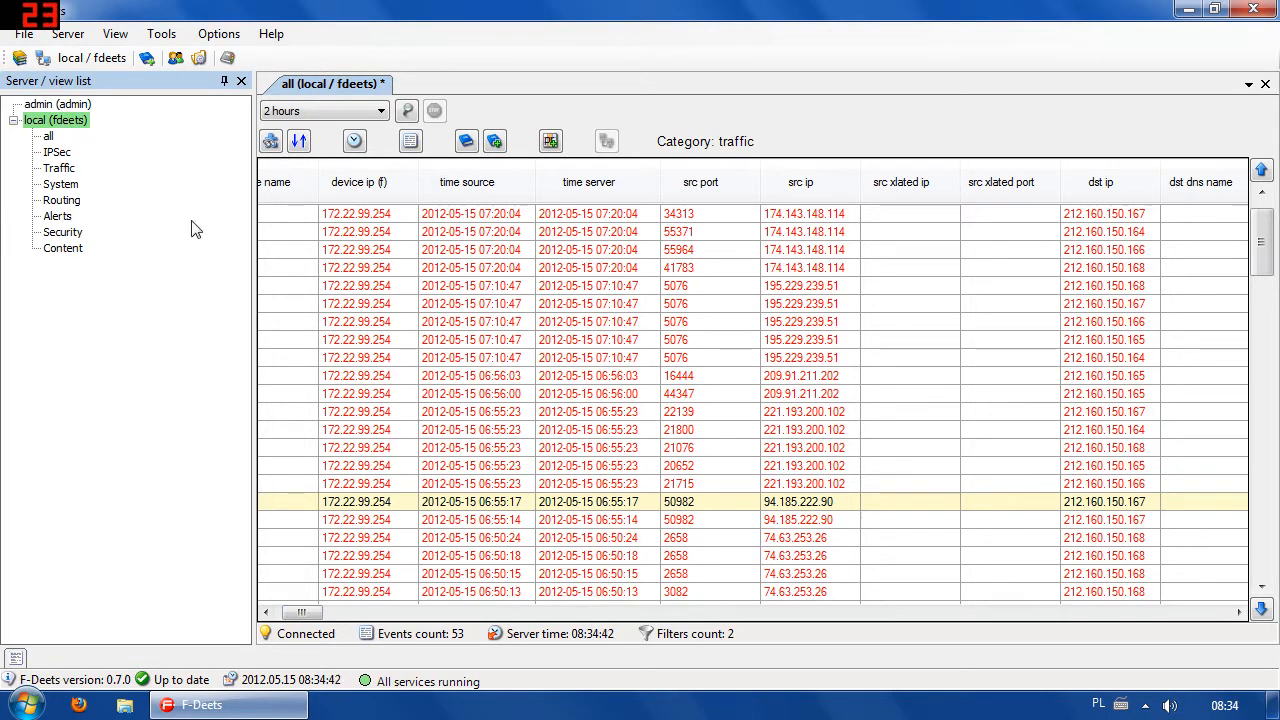
Start saving the filtered events as a new view named traffic_deny_254 with the description "deny traffic"
{"action": "left_click", "coordinate": [494, 141]}
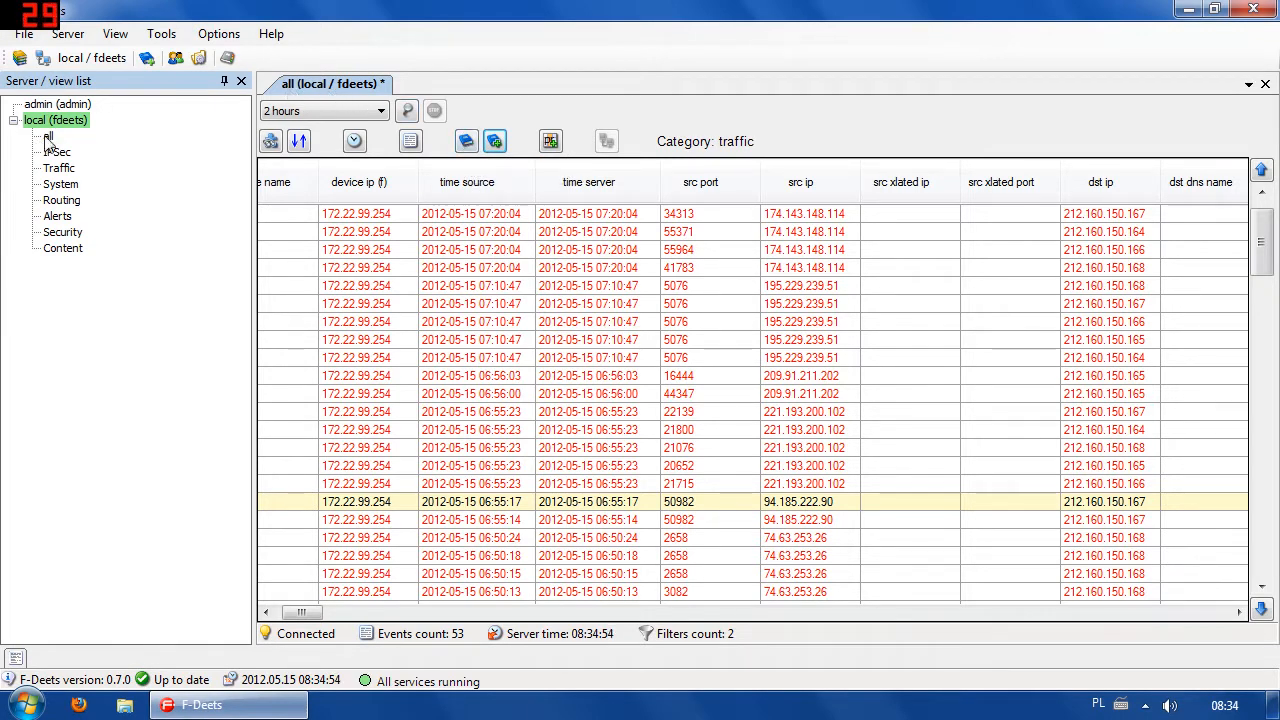
{"action": "left_click", "coordinate": [494, 141]}
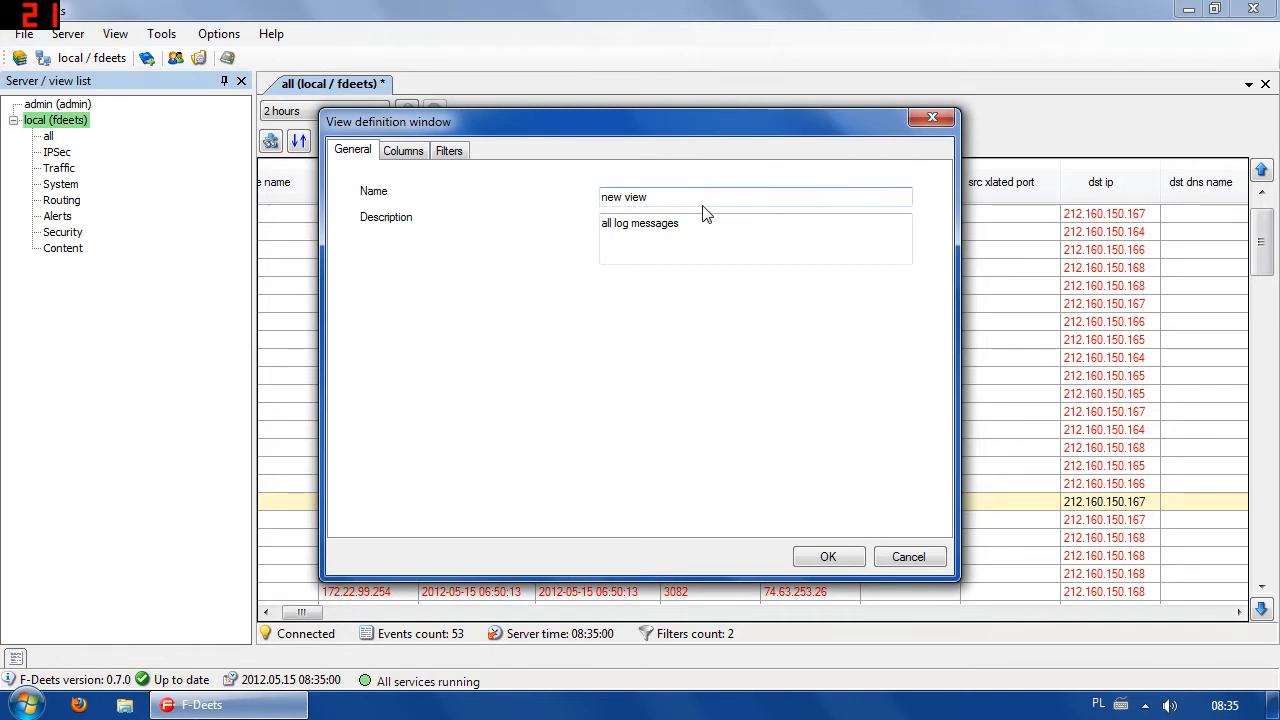
{"action": "key", "text": "Tab"}
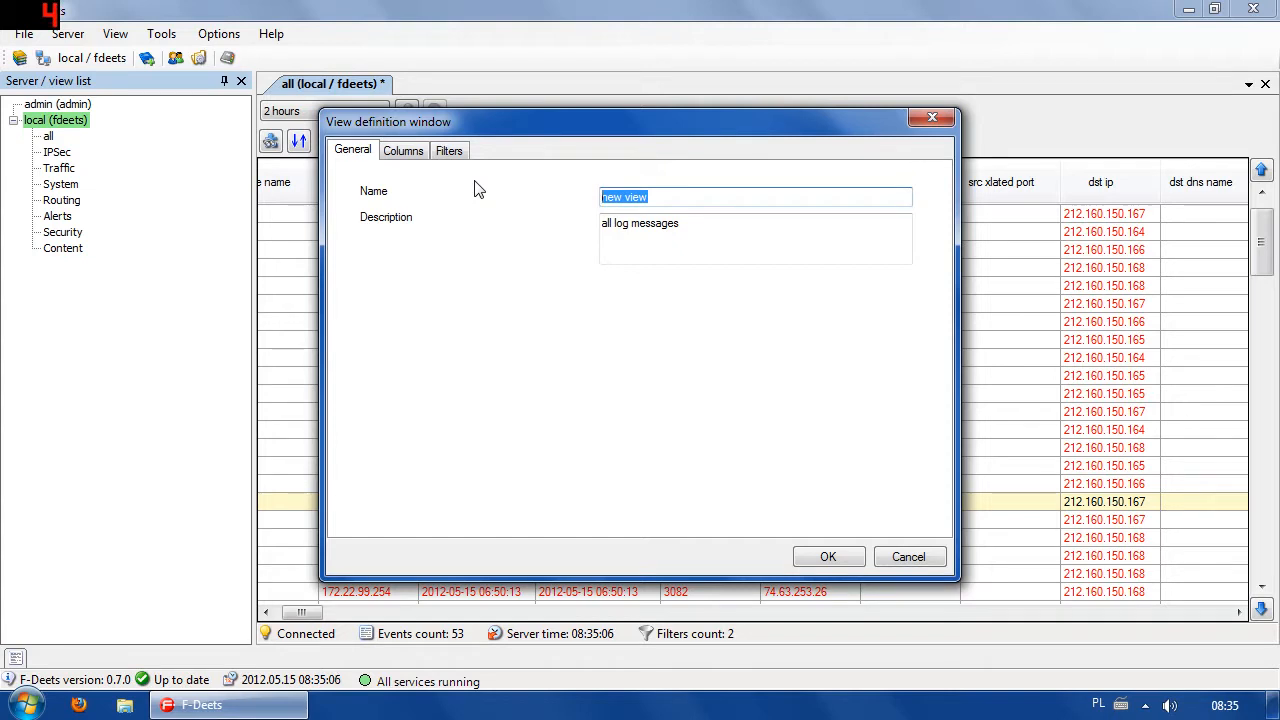
{"action": "type", "text": "traffic_demy"}
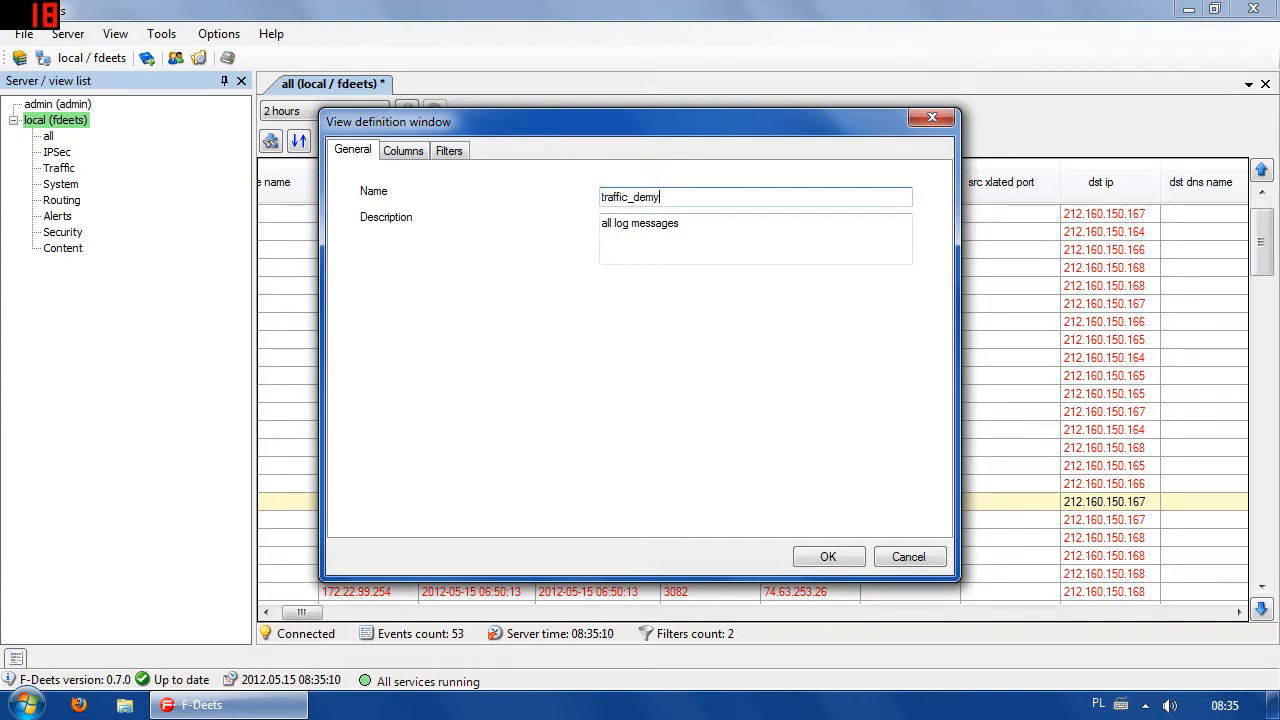
{"action": "key", "text": "BackSpace"}
{"action": "key", "text": "BackSpace"}
{"action": "key", "text": "Tab"}
{"action": "key", "text": "Delete"}
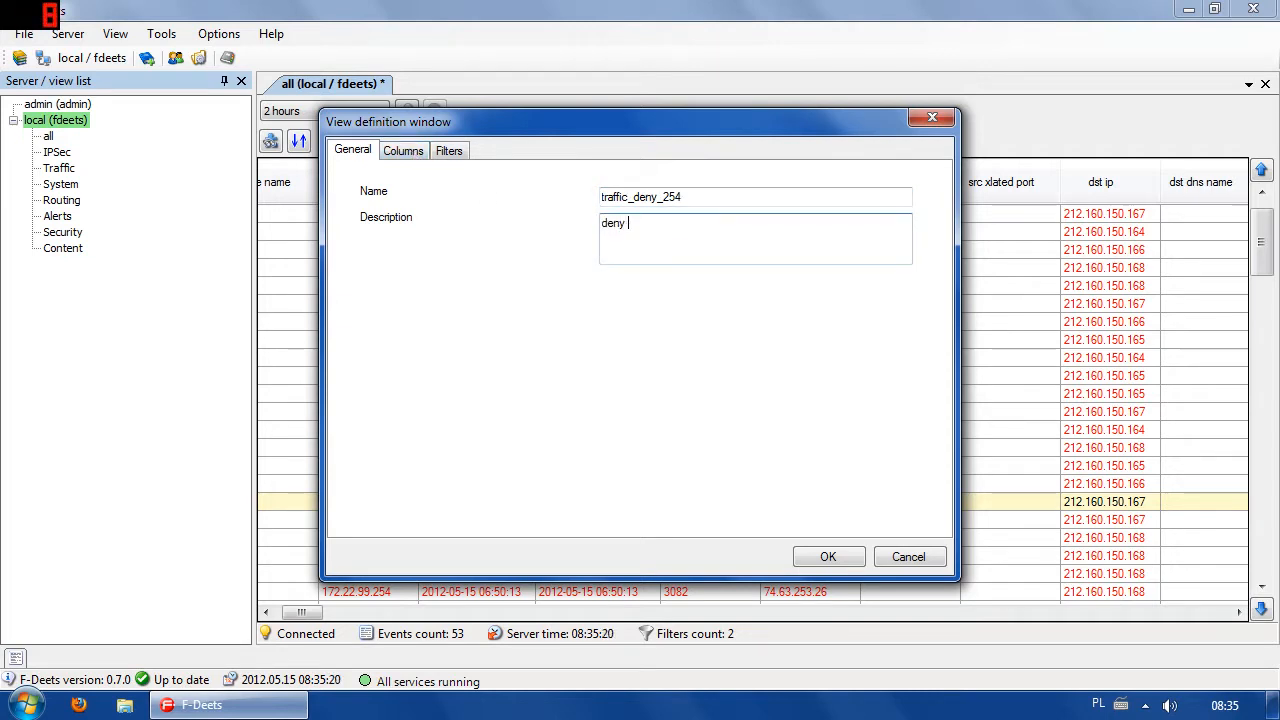
{"action": "type", "text": "deny traffic"}
Limit the column categories of the new view to security only
{"action": "left_click", "coordinate": [410, 153]}
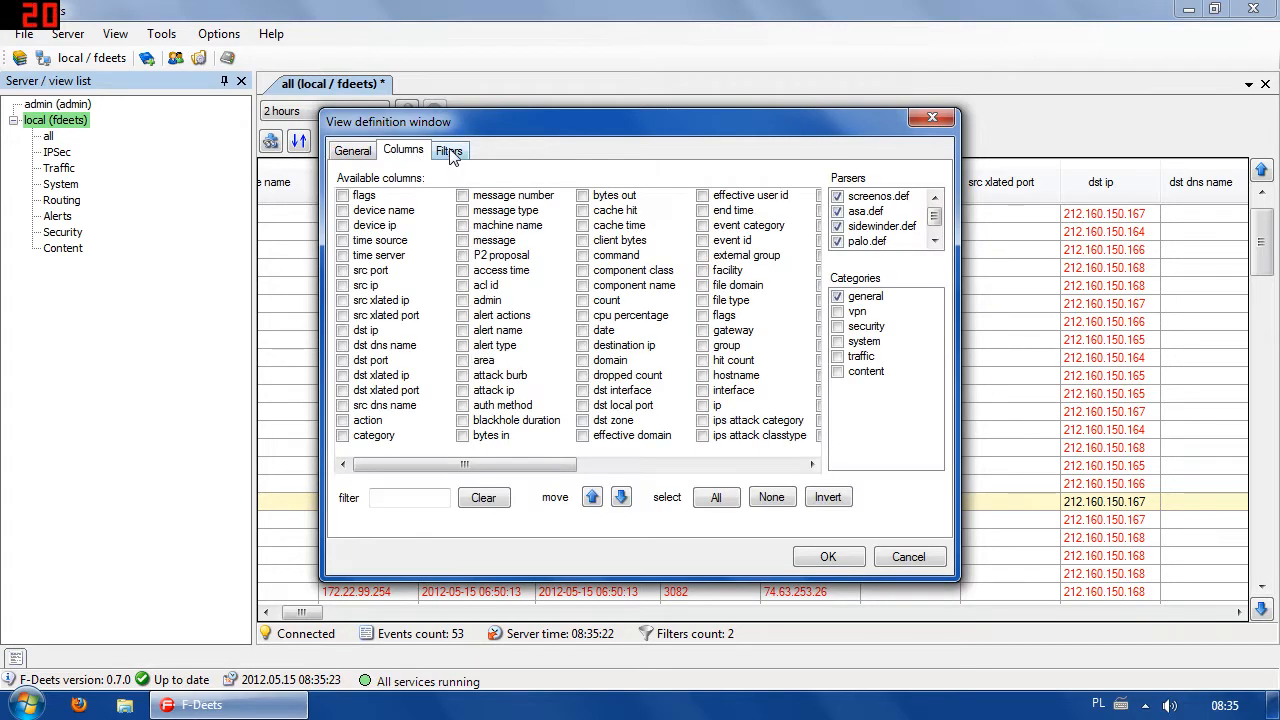
{"action": "left_click", "coordinate": [840, 312]}
{"action": "left_click", "coordinate": [841, 327]}
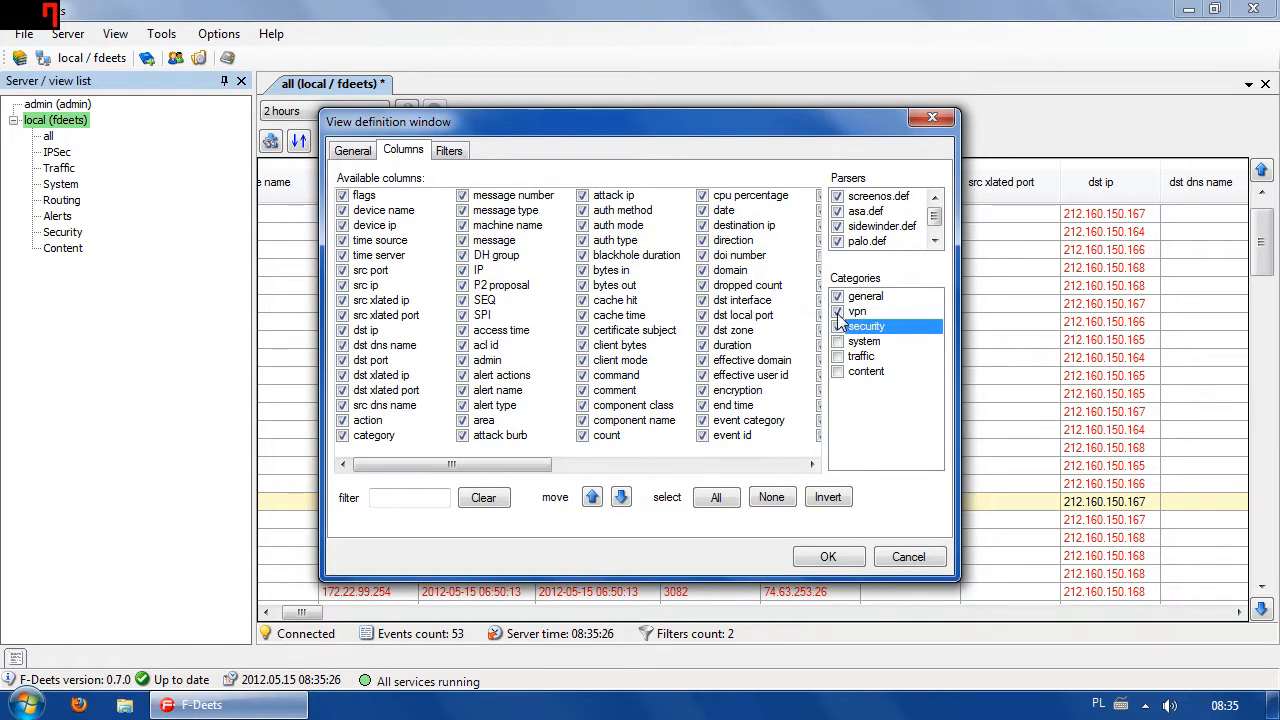
{"action": "left_click", "coordinate": [838, 311]}
{"action": "left_click", "coordinate": [838, 296]}
Exclude the palo.def, sidewinder.def, asa.def, screenos.def and junos.def parsers from the new view's column selection
{"action": "left_click", "coordinate": [838, 241]}
{"action": "left_click", "coordinate": [838, 226]}
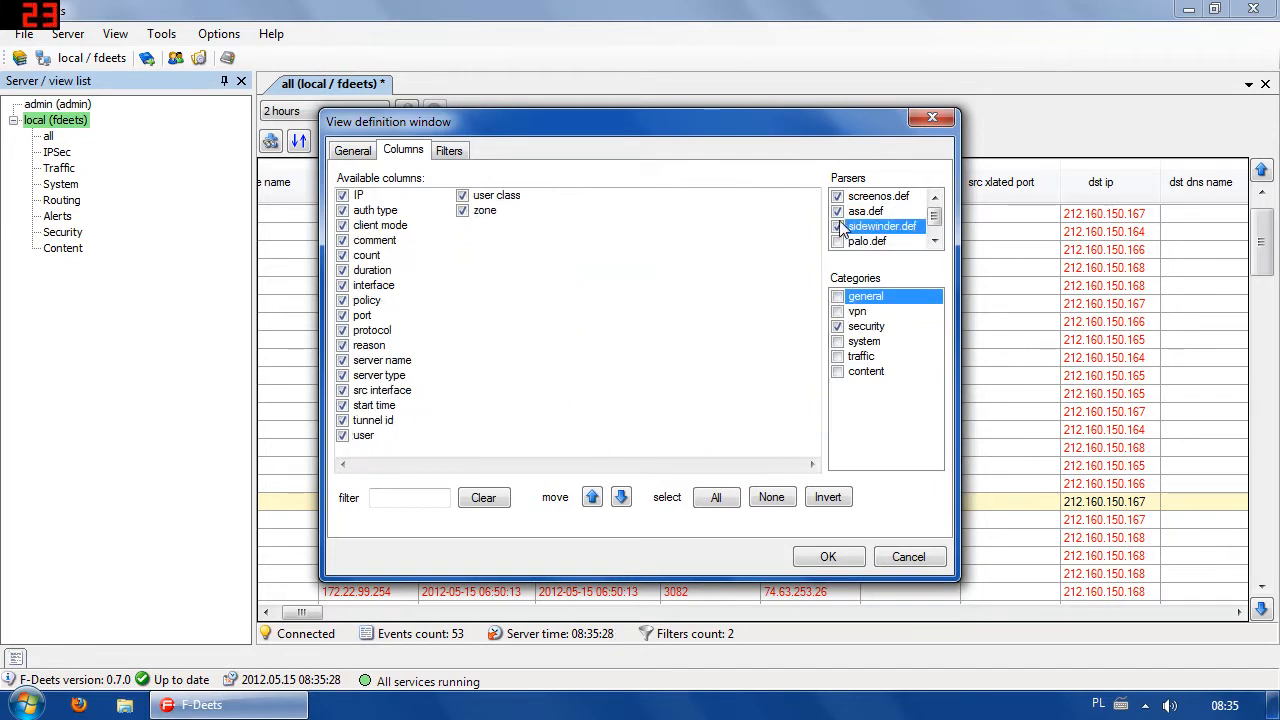
{"action": "left_click", "coordinate": [838, 211]}
{"action": "left_click", "coordinate": [838, 196]}
{"action": "left_click", "coordinate": [938, 228]}
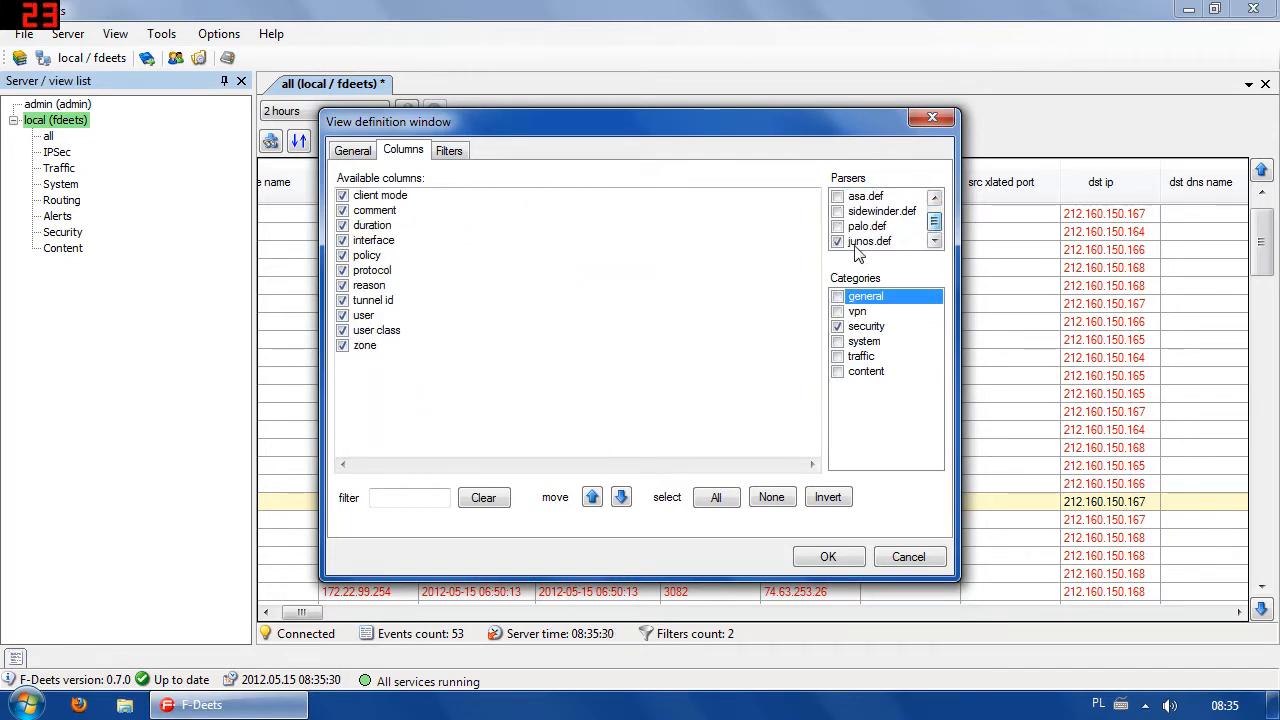
{"action": "left_click", "coordinate": [838, 241]}
Set the new view's column categories to general only, leaving out security and vpn
{"action": "left_click", "coordinate": [838, 326]}
{"action": "left_click", "coordinate": [838, 309]}
{"action": "left_click", "coordinate": [838, 297]}
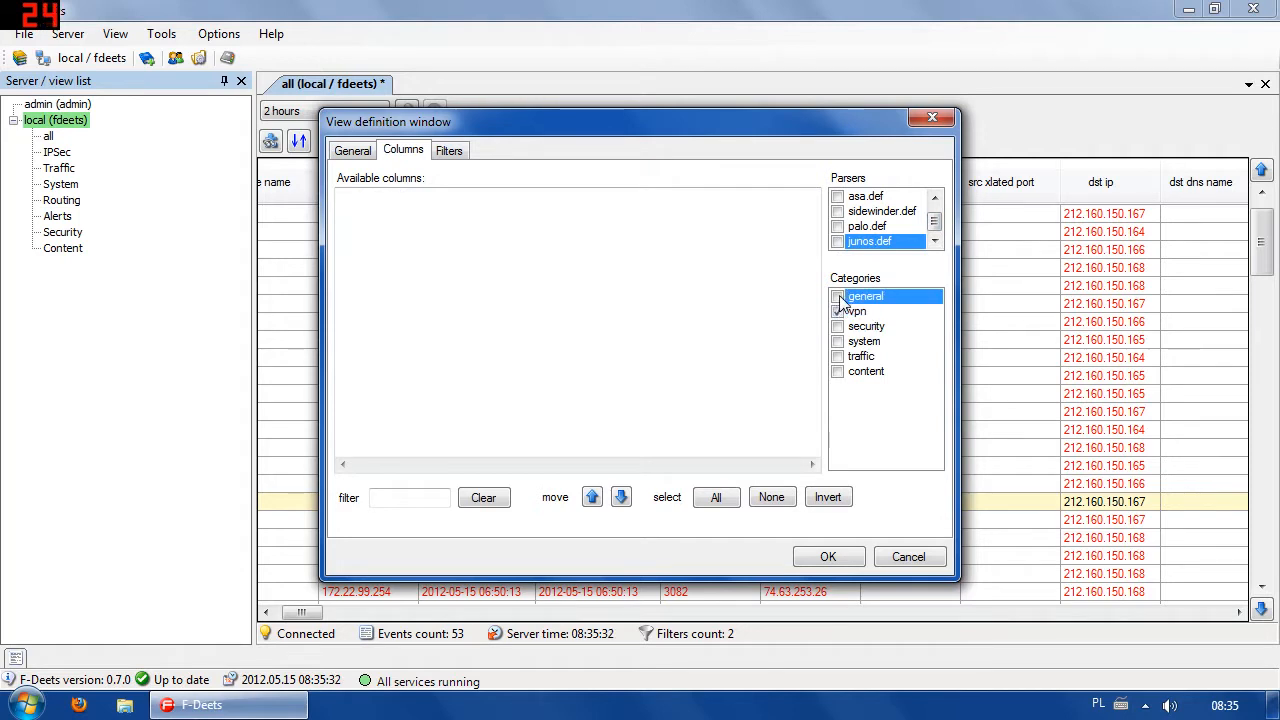
{"action": "left_click", "coordinate": [838, 310]}
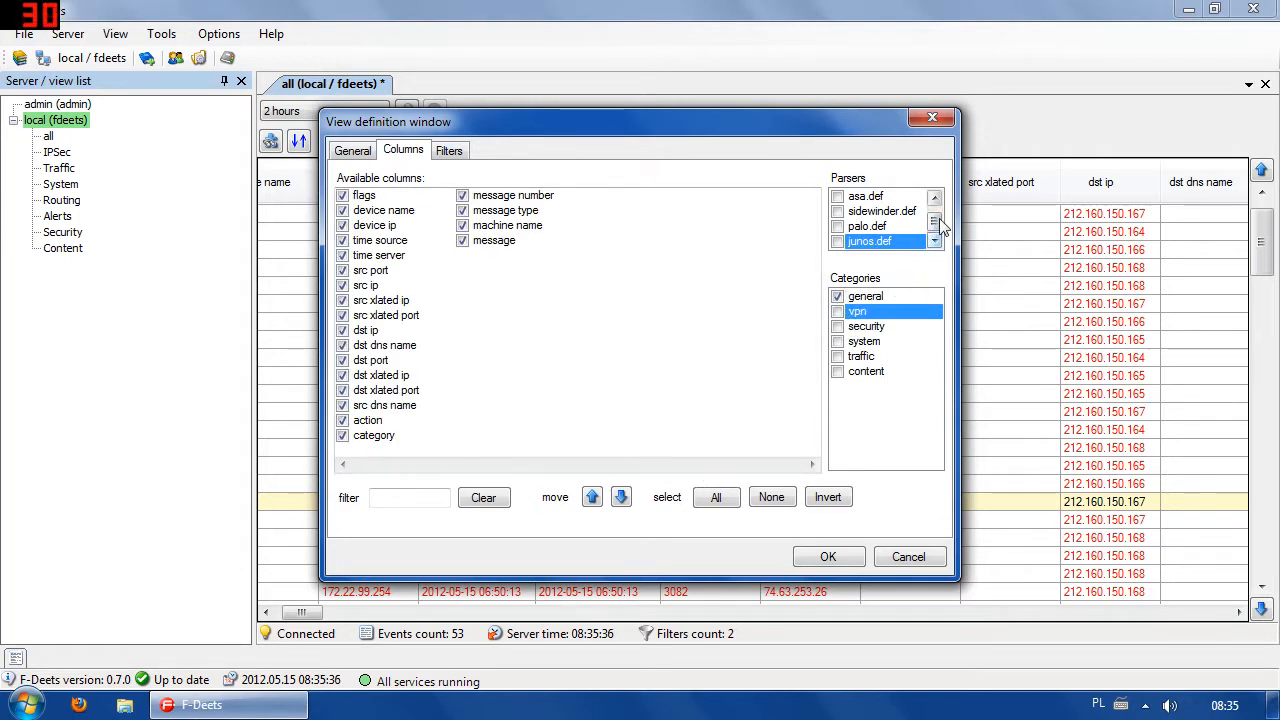
{"action": "scroll", "coordinate": [934, 223], "scroll_direction": "up", "scroll_amount": 1}
Review the definitions of the action and device ip filters in the new view
{"action": "left_click", "coordinate": [448, 150]}
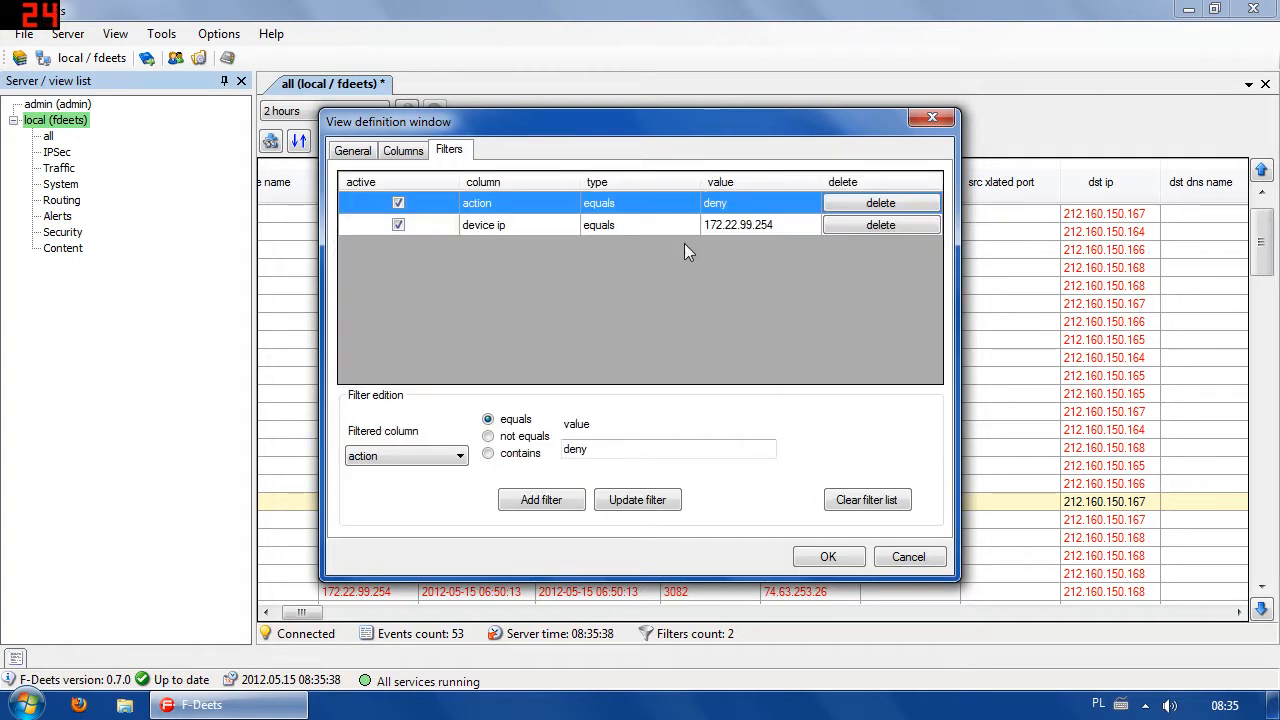
{"action": "left_click", "coordinate": [637, 222]}
{"action": "left_click", "coordinate": [617, 206]}
{"action": "left_click", "coordinate": [615, 224]}
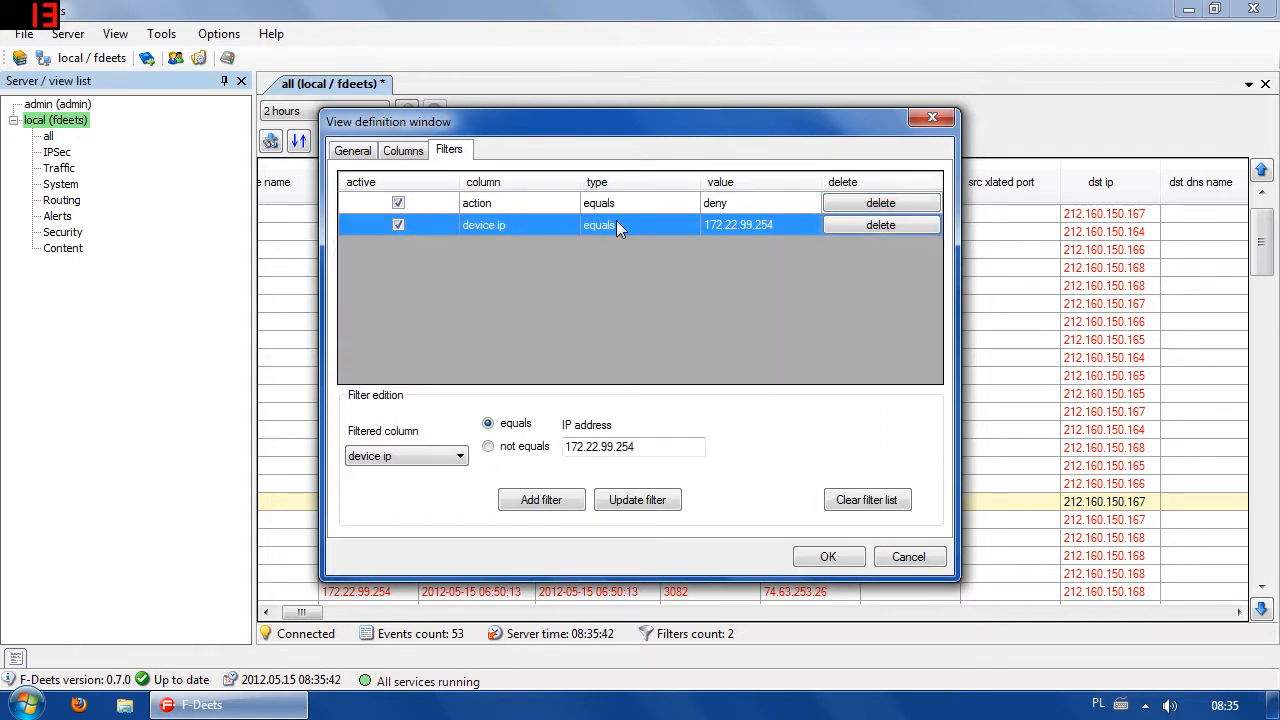
{"action": "left_click", "coordinate": [609, 208]}
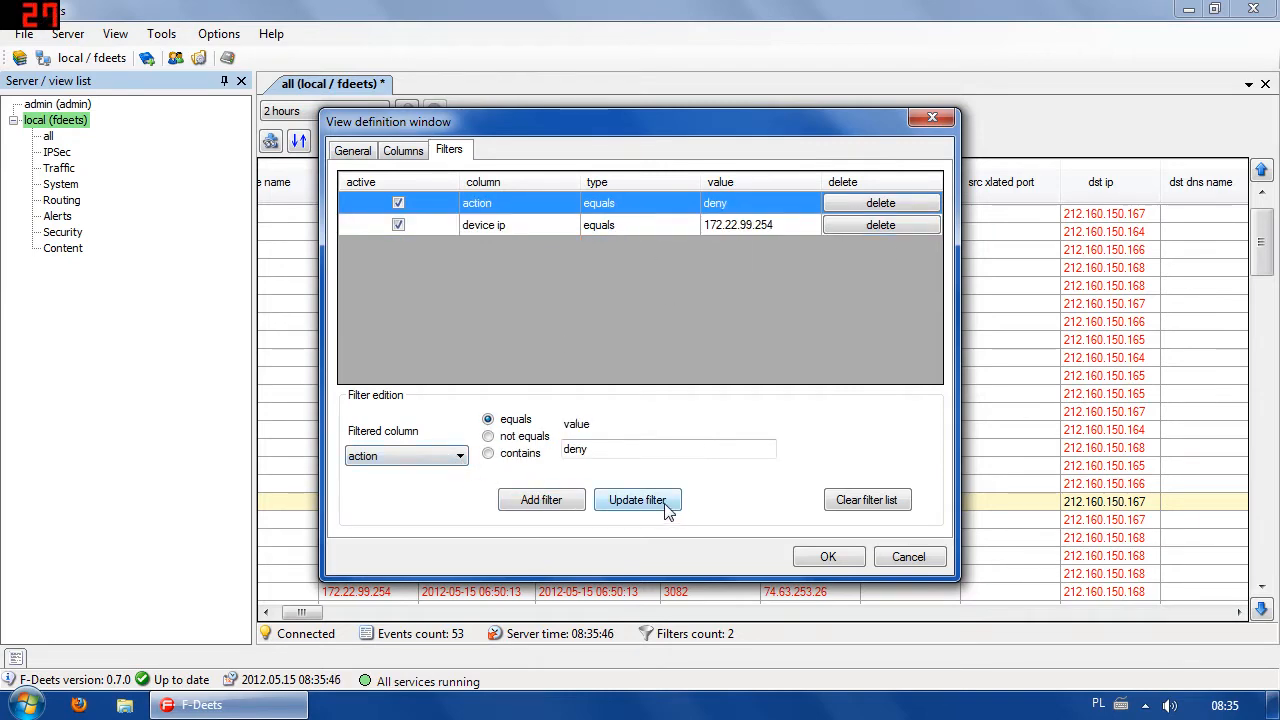
{"action": "left_click", "coordinate": [649, 225]}
{"action": "left_click", "coordinate": [619, 203]}
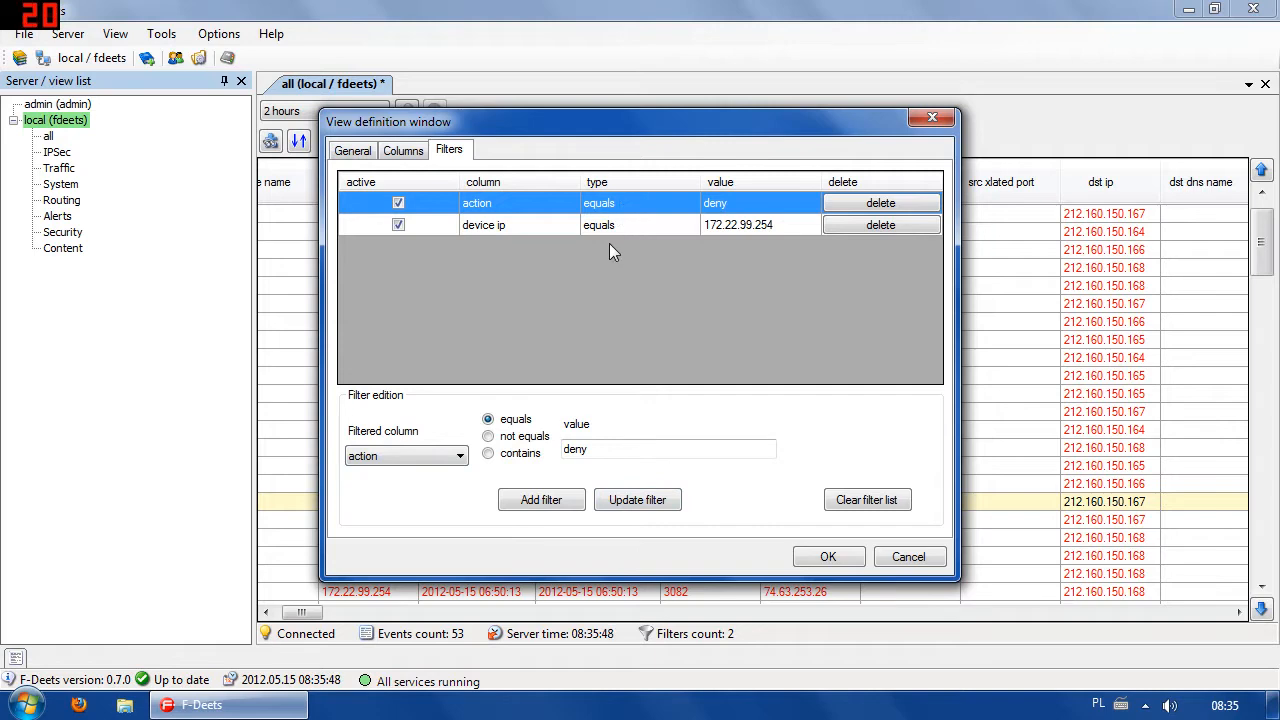
{"action": "left_click", "coordinate": [610, 229]}
Recheck the new view's name and description and save its definition
{"action": "left_click", "coordinate": [353, 152]}
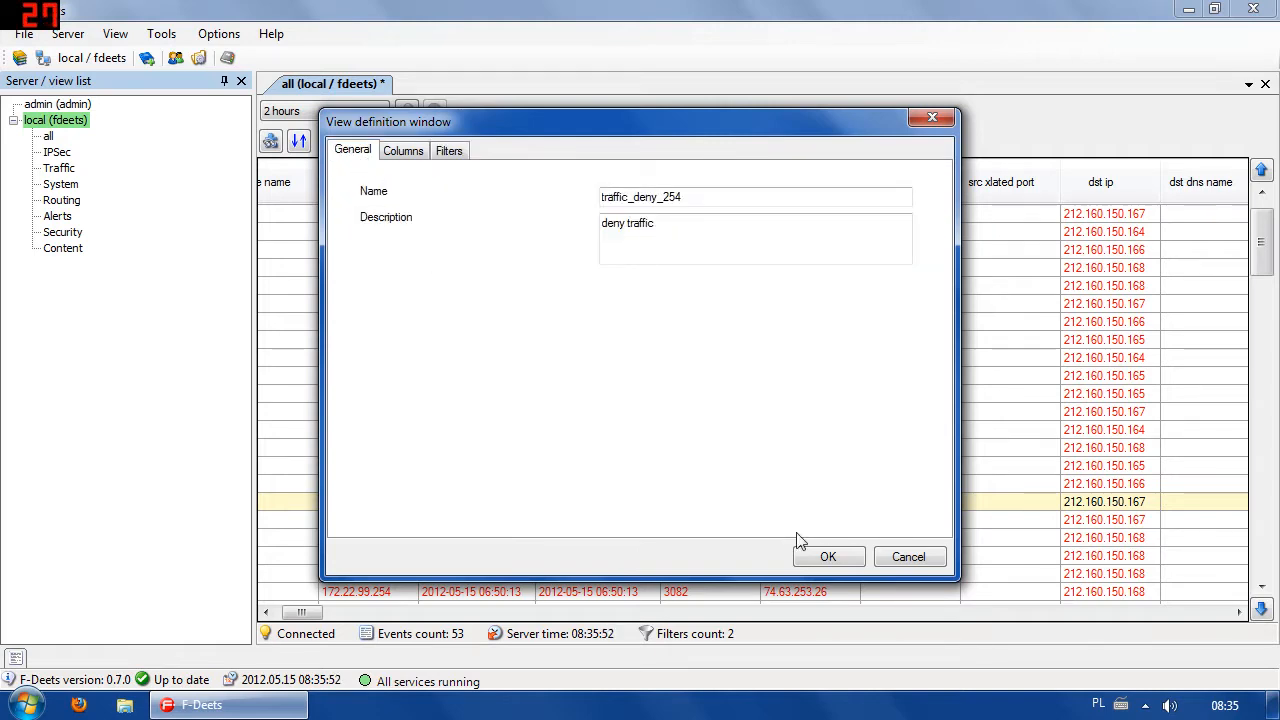
{"action": "left_click", "coordinate": [838, 566]}
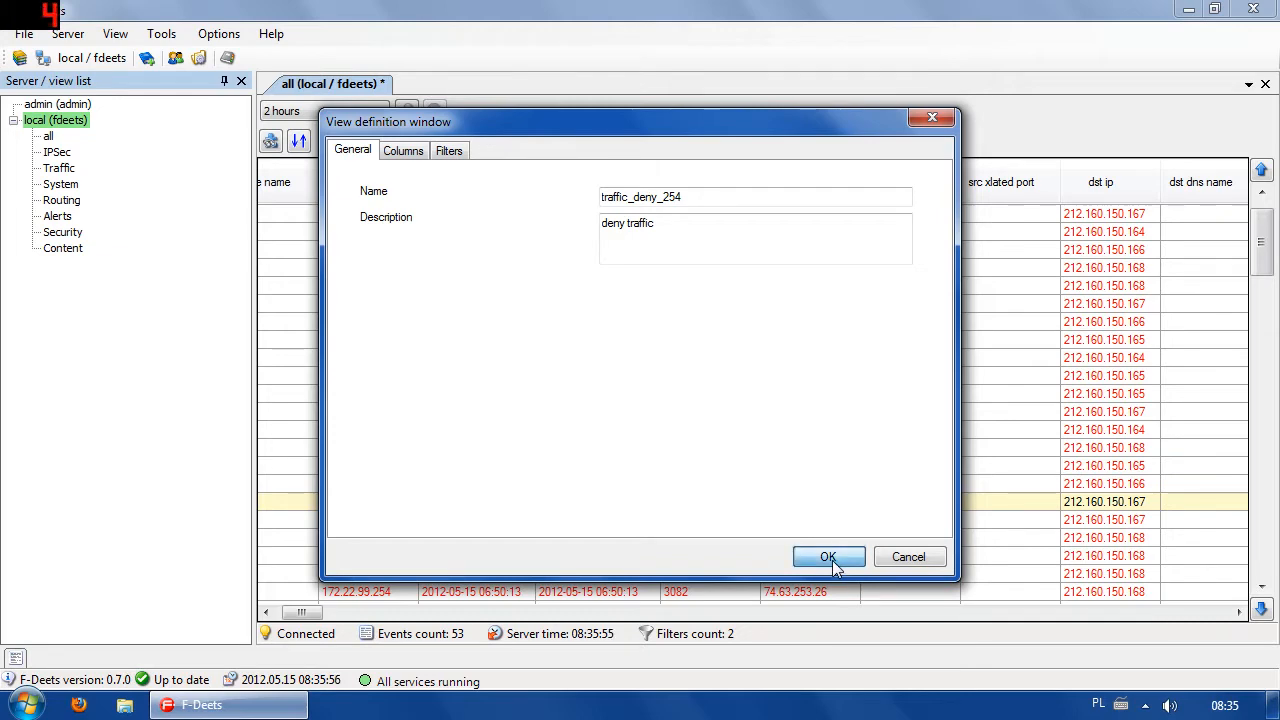
{"action": "left_click", "coordinate": [835, 566]}
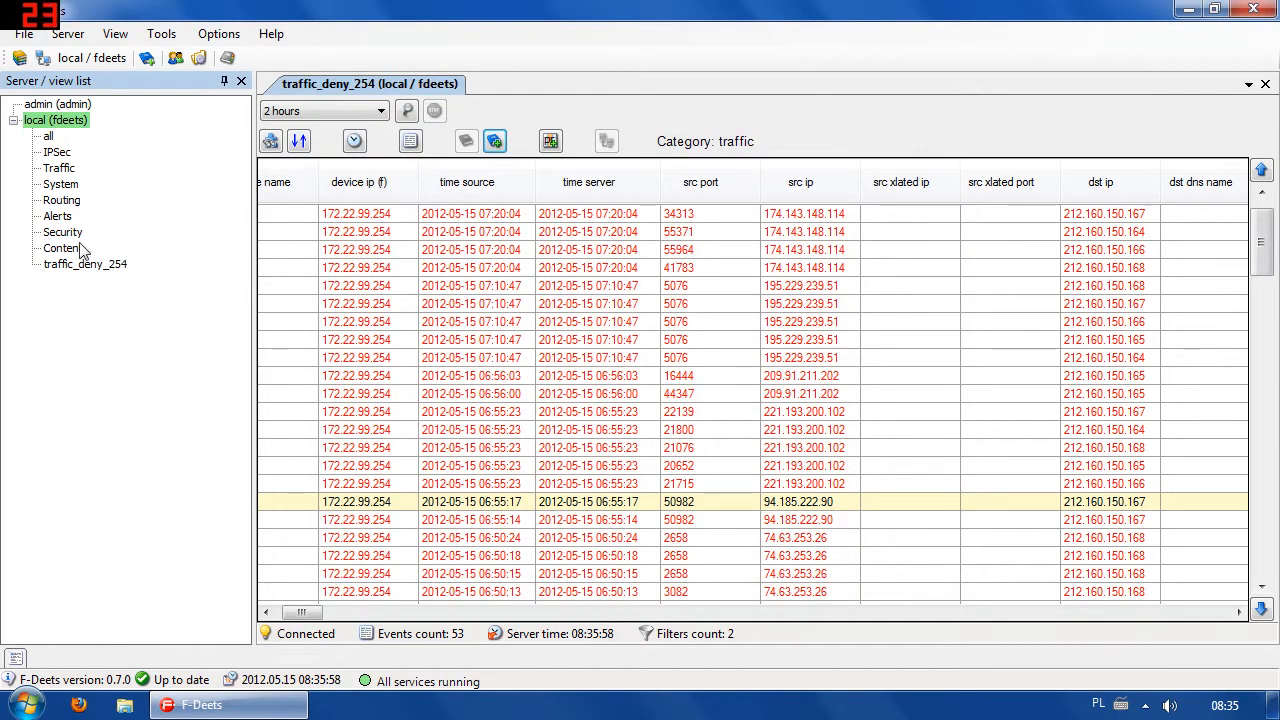
Close the open event view and reopen the saved traffic_deny_254 view from the local server
{"action": "left_click", "coordinate": [70, 264]}
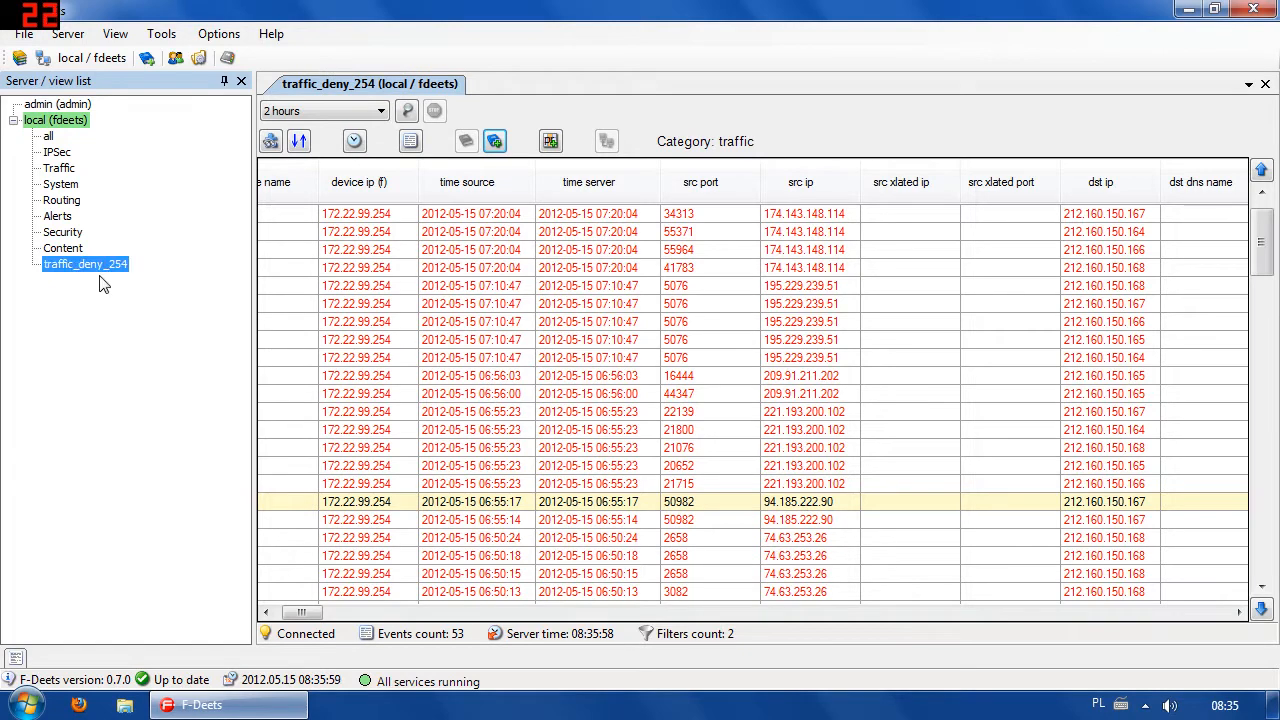
{"action": "middle_click", "coordinate": [335, 89]}
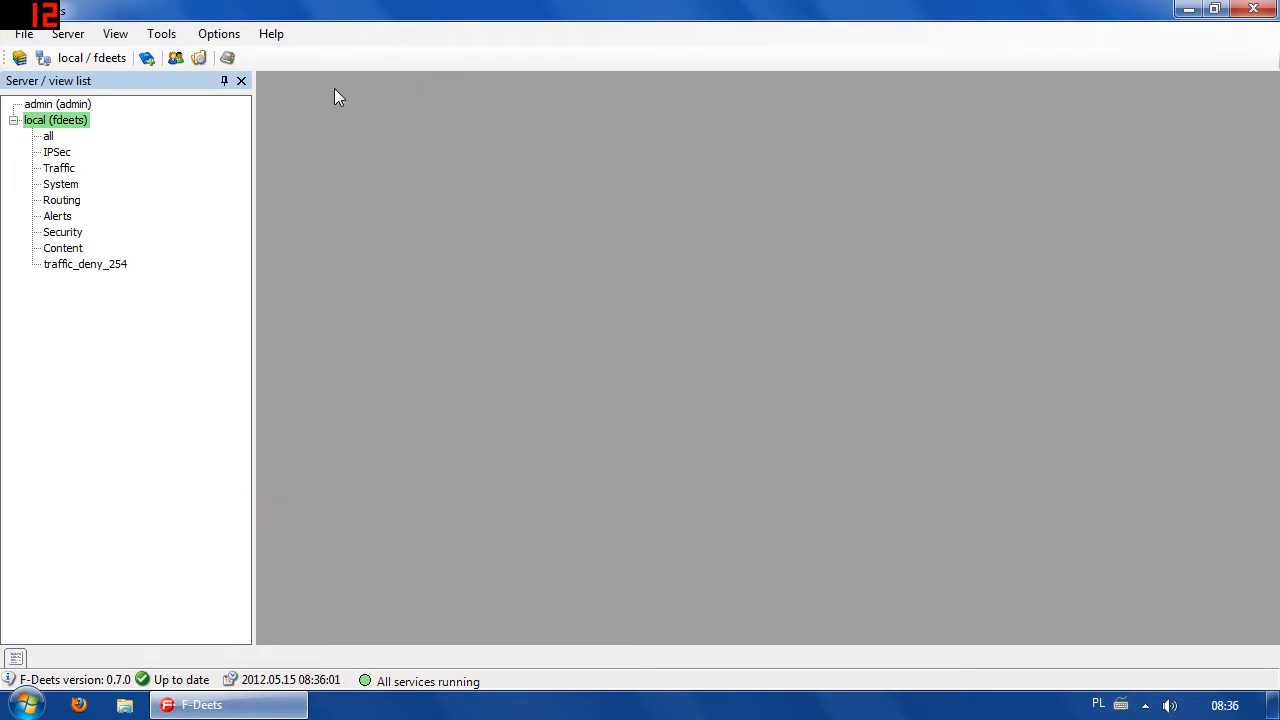
{"action": "double_click", "coordinate": [83, 266]}
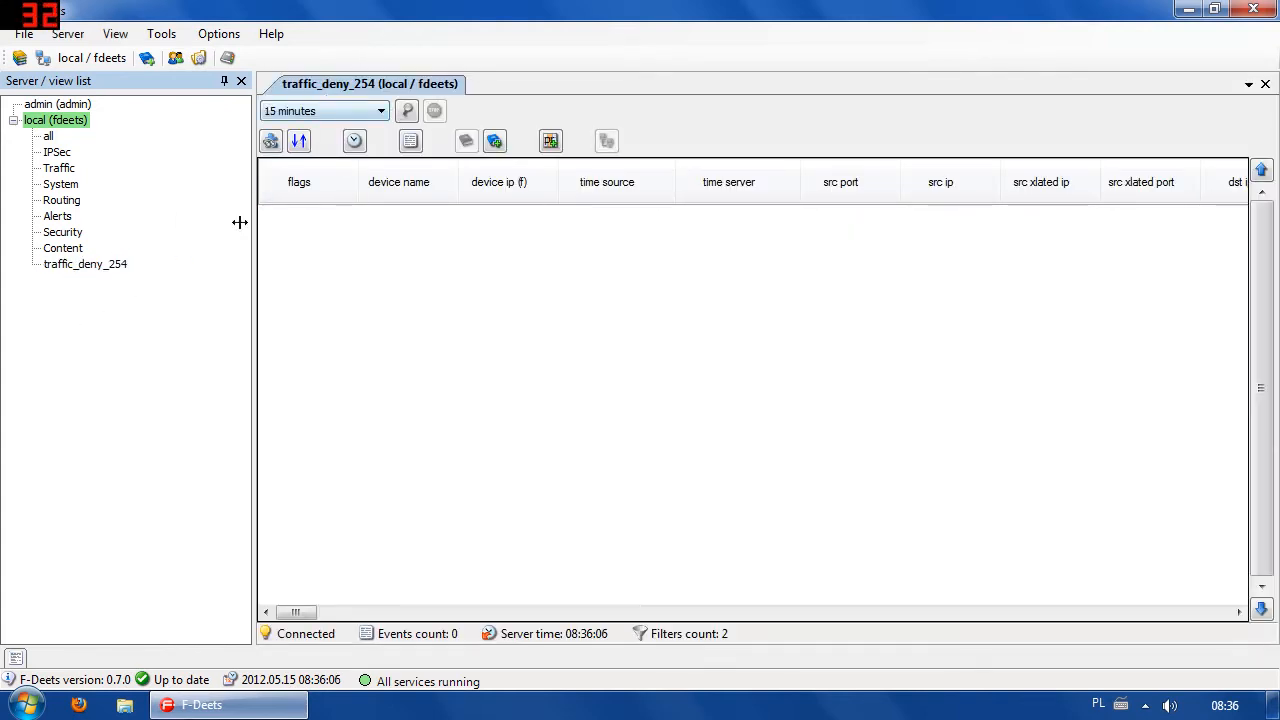
Search the traffic_deny_254 view's logs for the last 6 hours and check the filtered events' action and category columns
{"action": "left_click", "coordinate": [379, 111]}
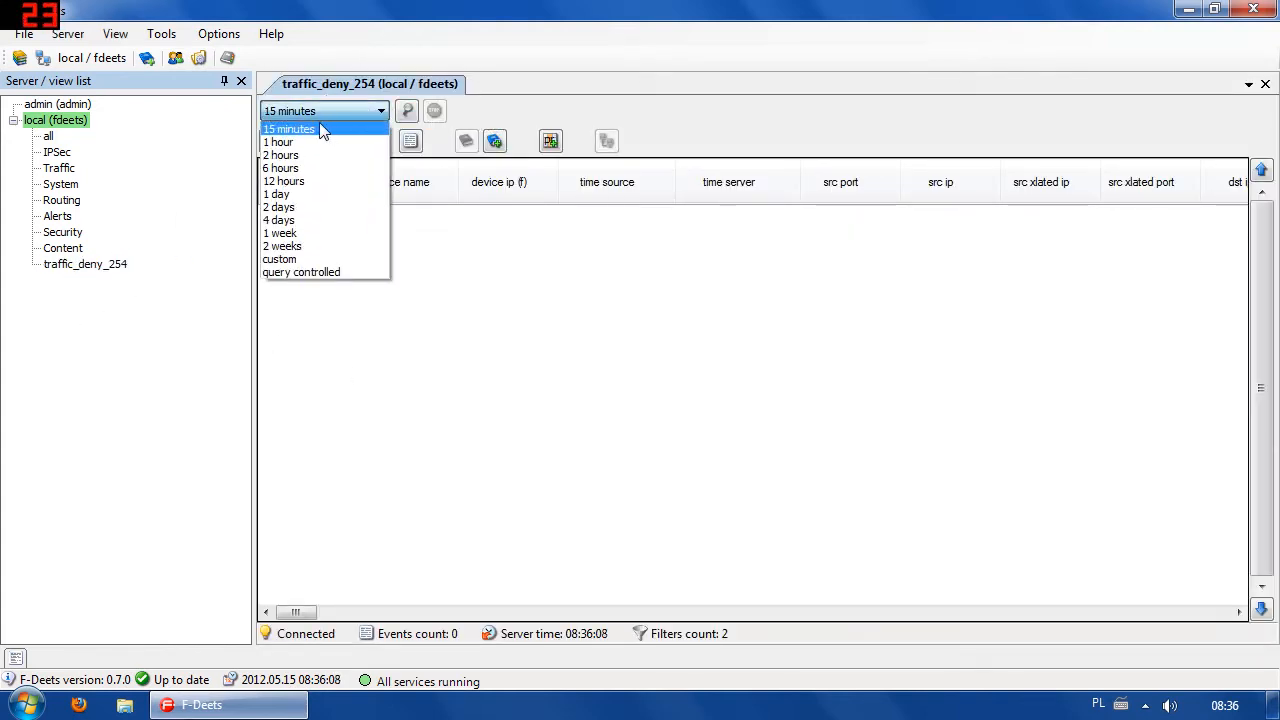
{"action": "left_click", "coordinate": [290, 168]}
{"action": "left_click", "coordinate": [407, 111]}
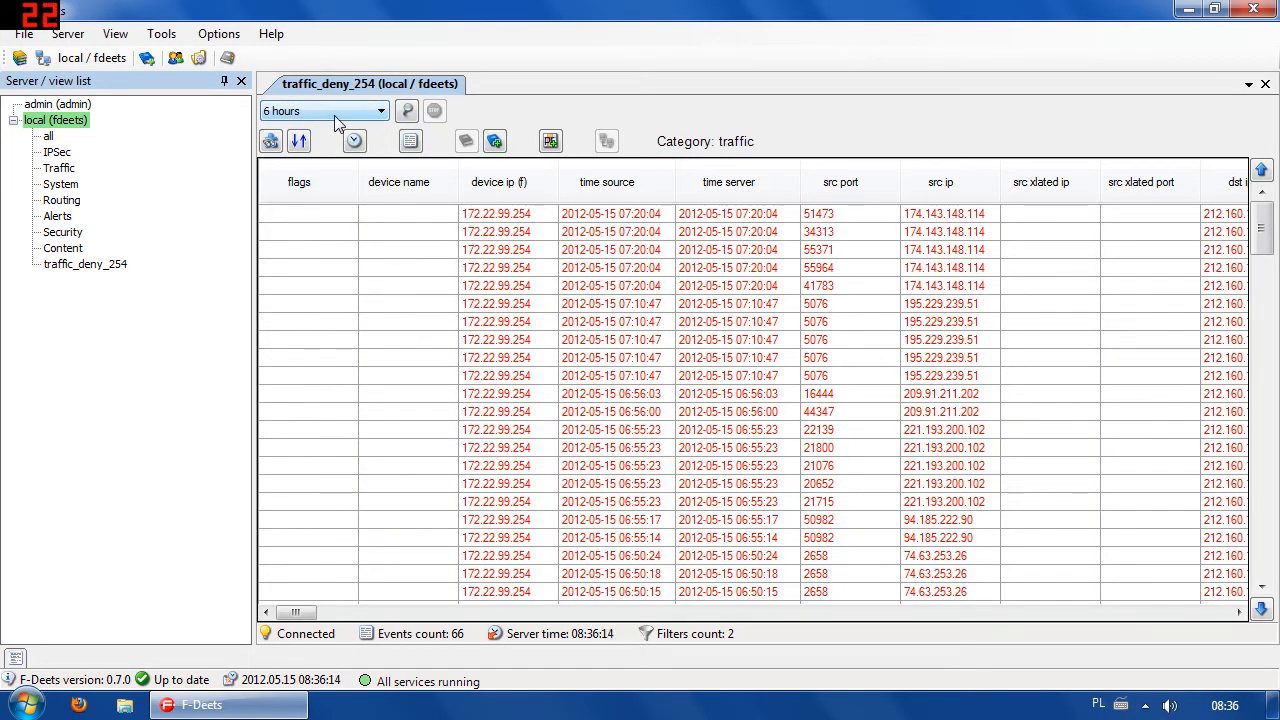
{"action": "left_click_drag", "start_coordinate": [316, 612], "coordinate": [355, 618]}
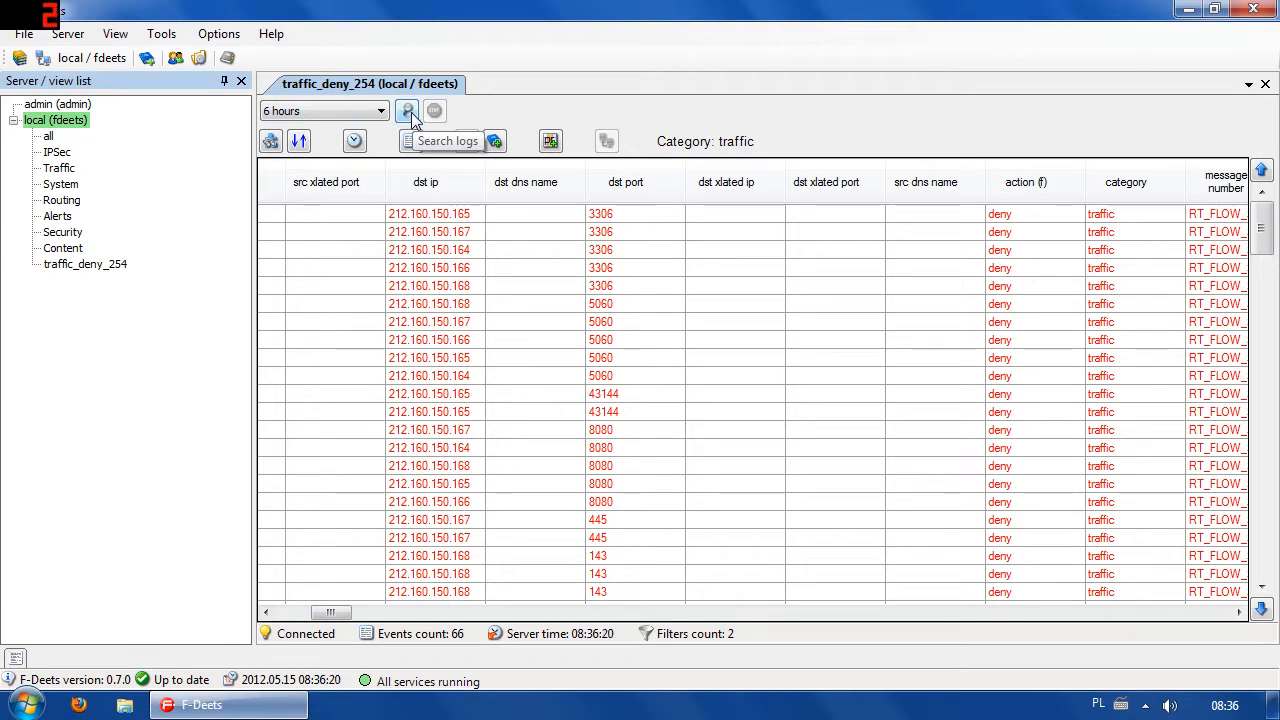
Close the traffic_deny_254 view, open the all view and search its logs for the last 6 hours
{"action": "middle_click", "coordinate": [343, 85]}
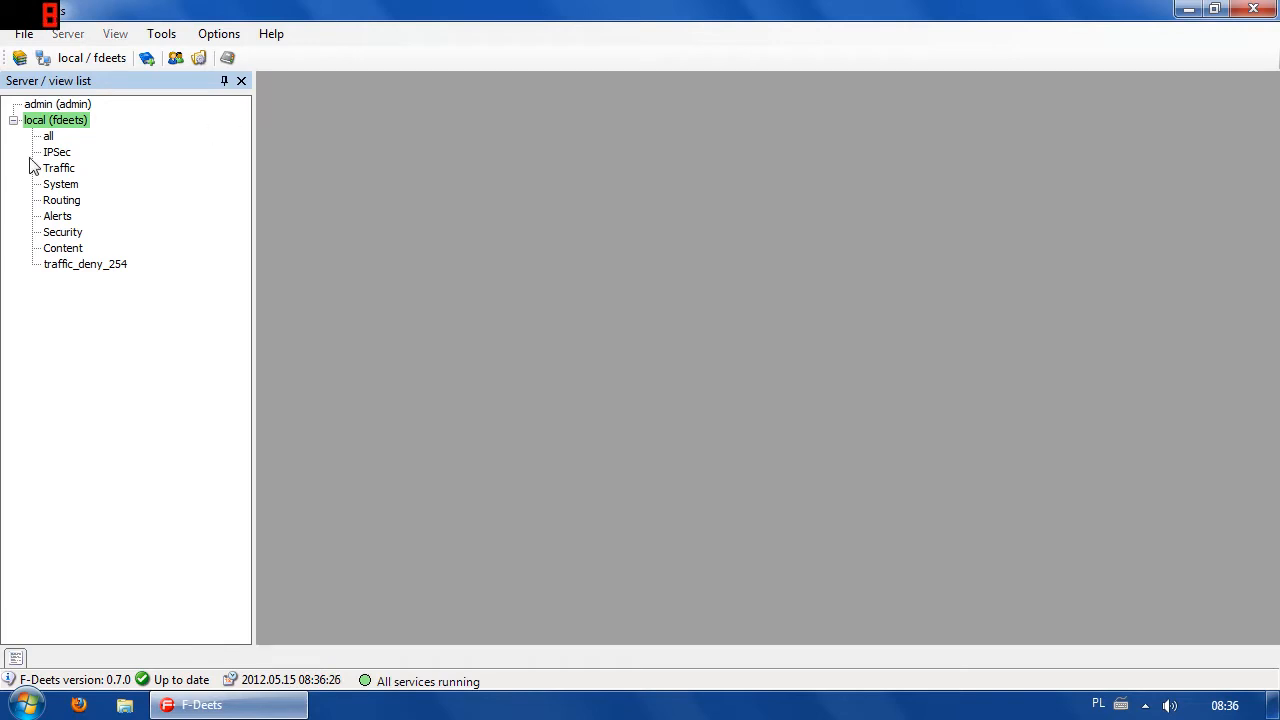
{"action": "left_click", "coordinate": [47, 138]}
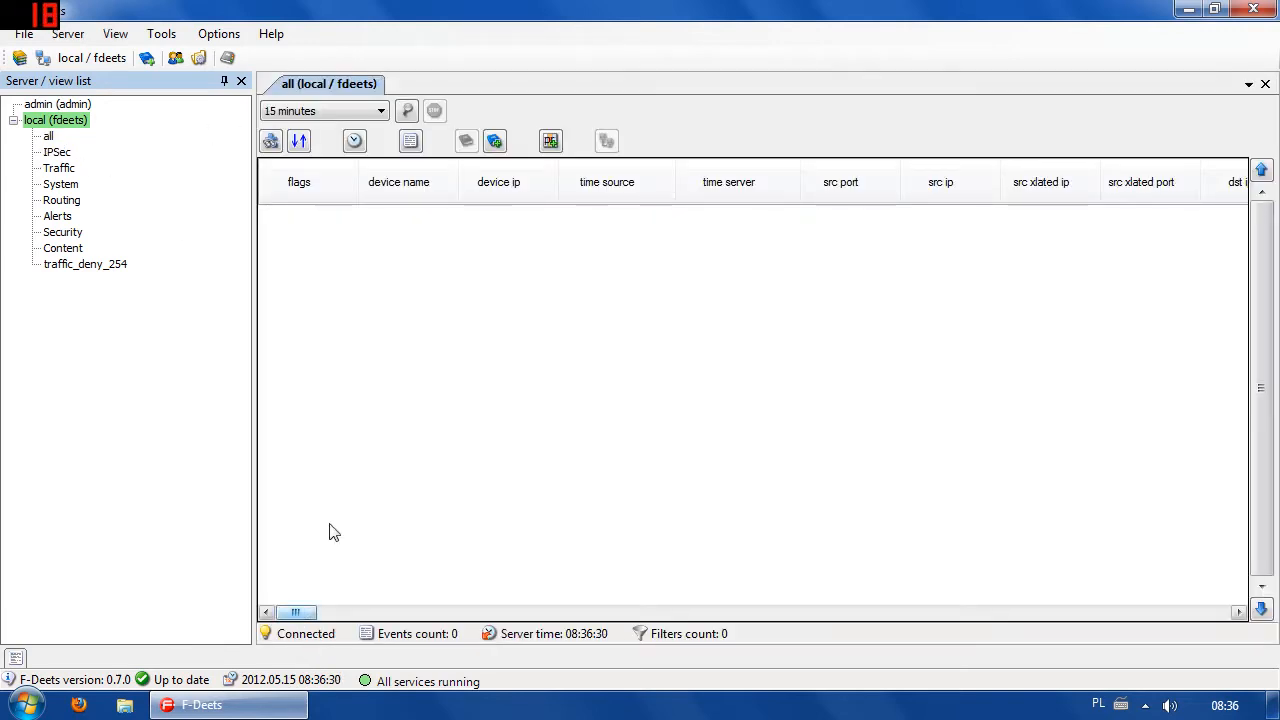
{"action": "left_click", "coordinate": [330, 111]}
{"action": "left_click", "coordinate": [300, 166]}
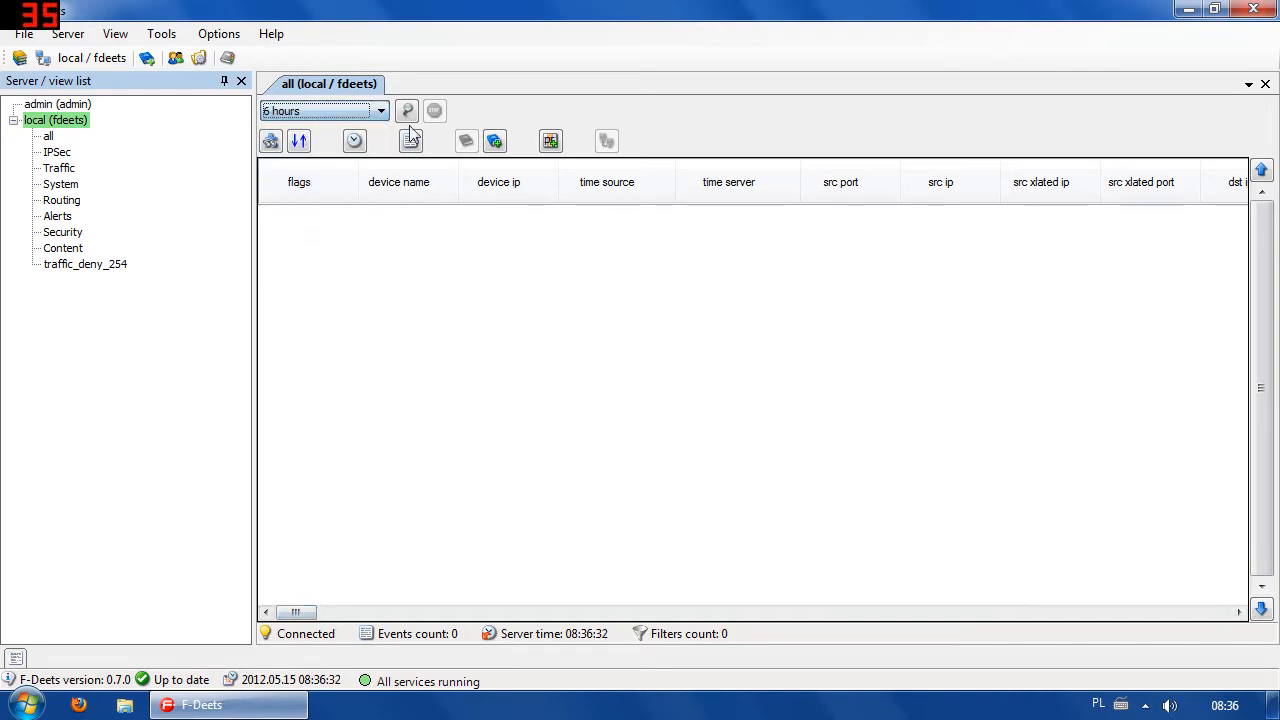
{"action": "left_click", "coordinate": [406, 111]}
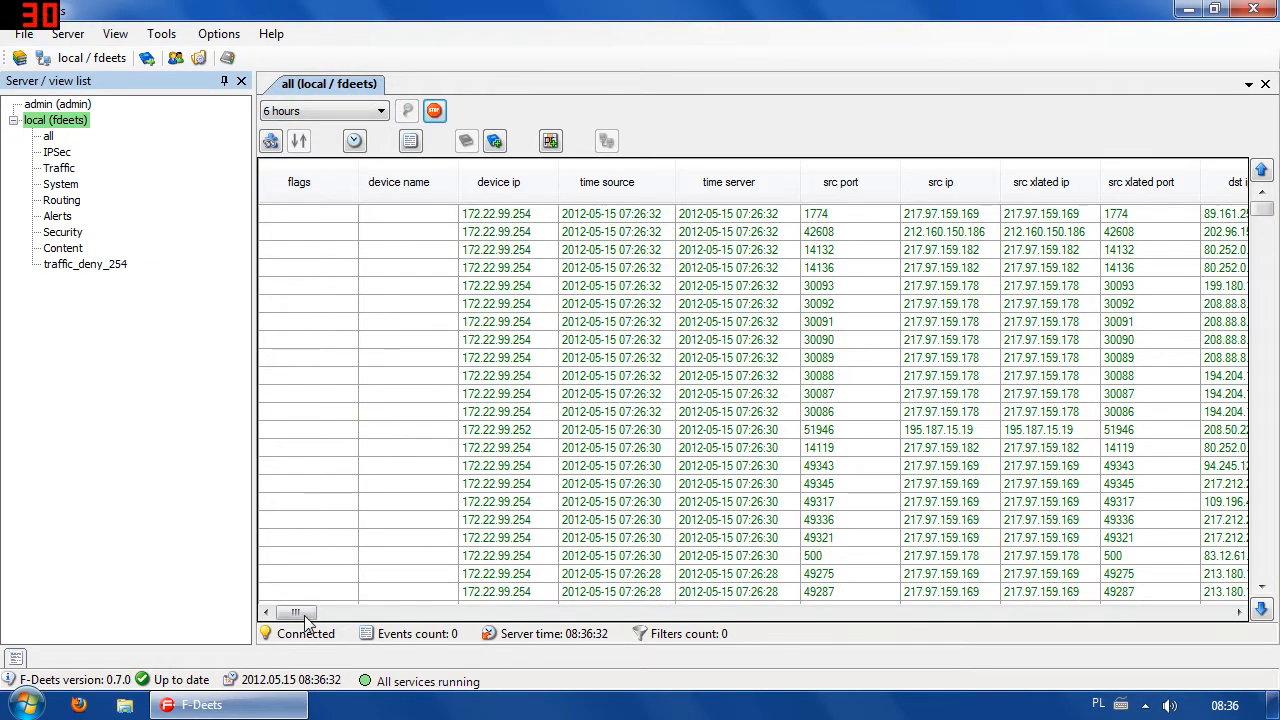
Look across the all view's columns and remove the device name column
{"action": "left_click_drag", "start_coordinate": [305, 614], "coordinate": [310, 614]}
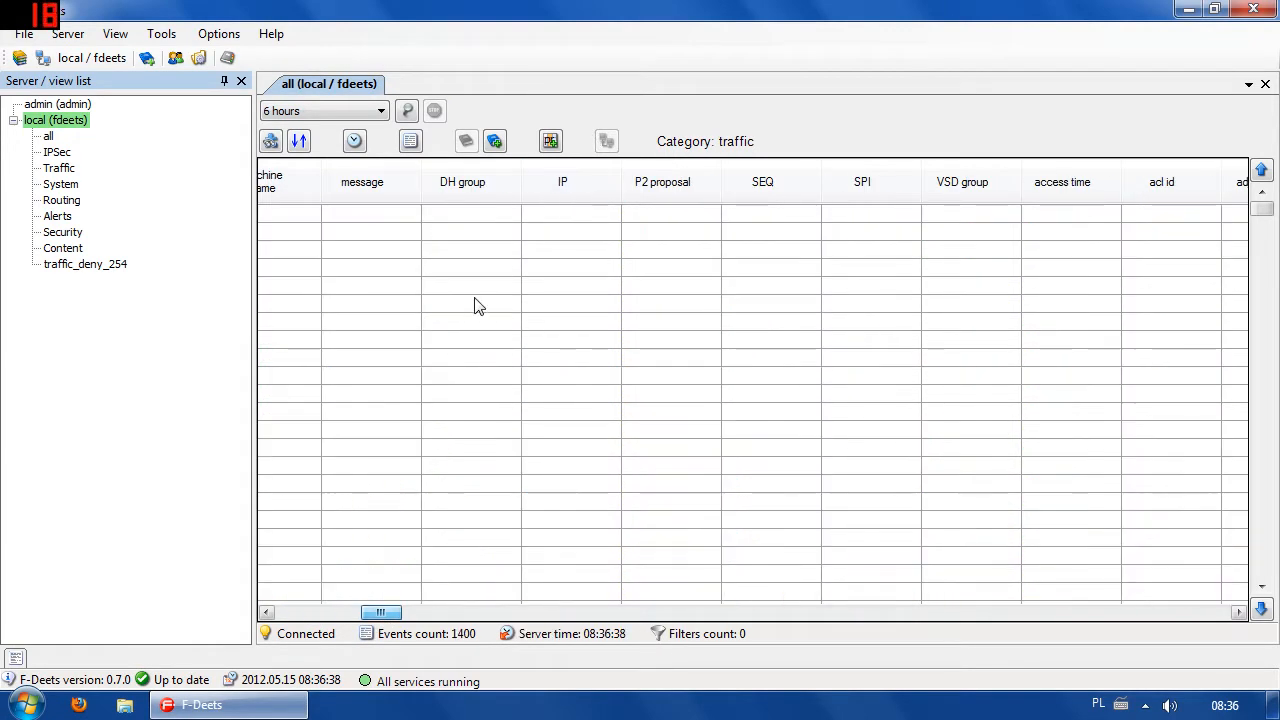
{"action": "left_click_drag", "start_coordinate": [371, 614], "coordinate": [300, 618]}
{"action": "right_click", "coordinate": [395, 200]}
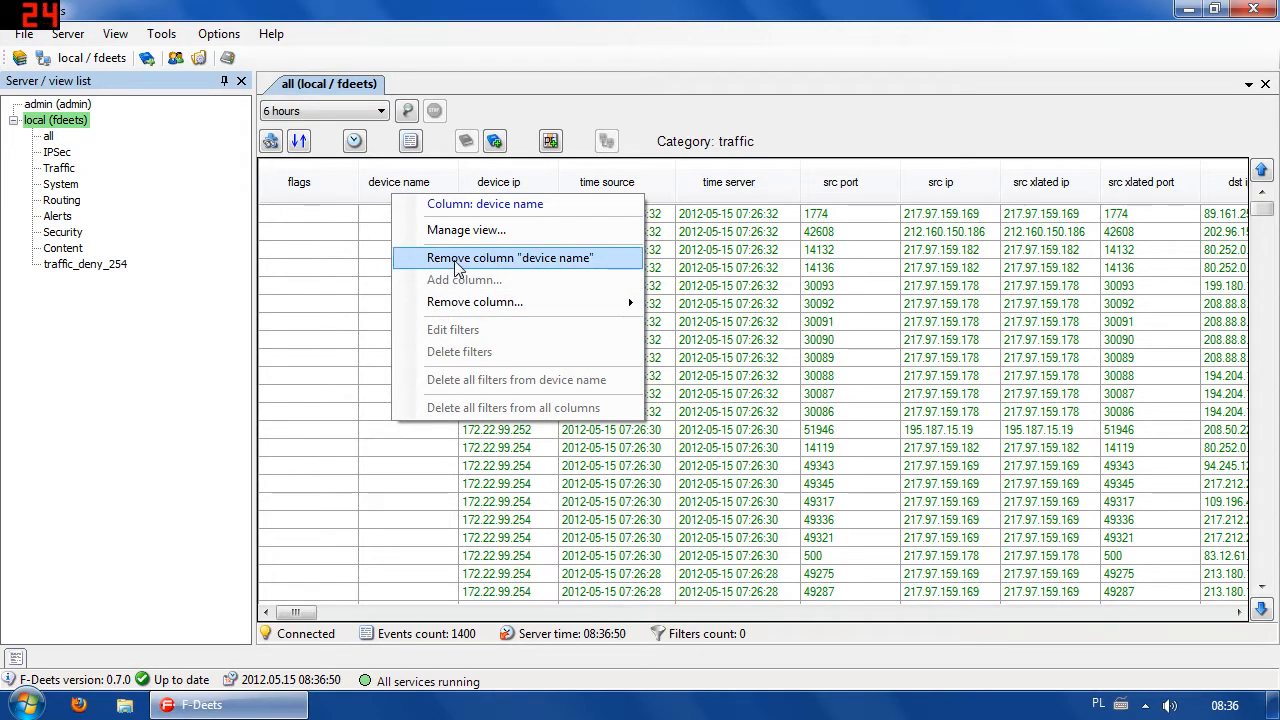
{"action": "left_click", "coordinate": [571, 262]}
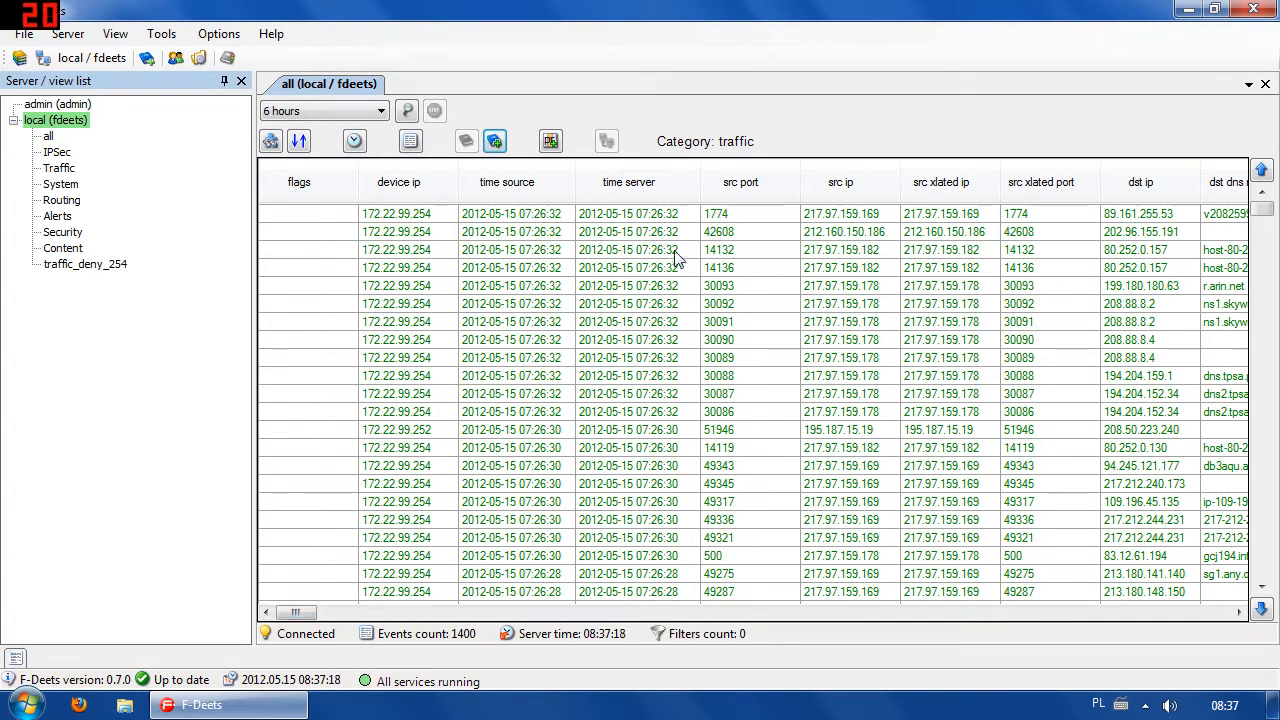
Move the src port column to sit between src xlated ip and src xlated port
{"action": "left_click_drag", "start_coordinate": [295, 617], "coordinate": [299, 617]}
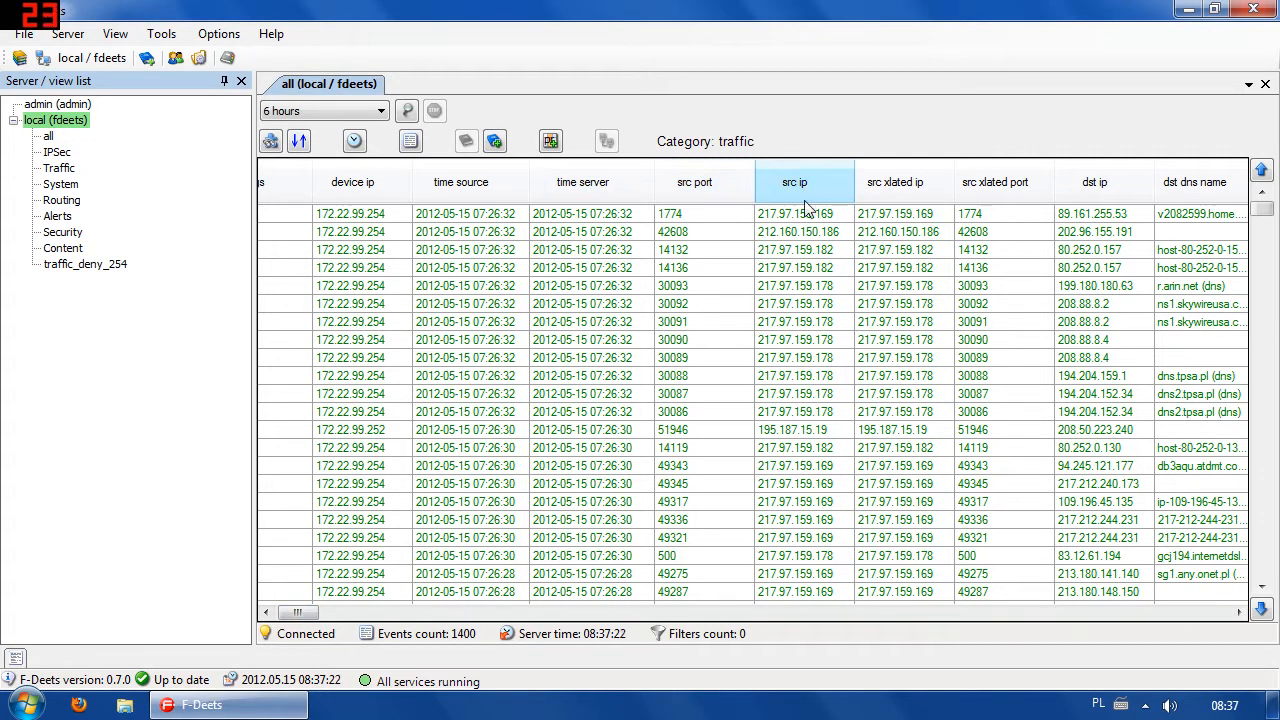
{"action": "mouse_move", "coordinate": [784, 183]}
{"action": "left_mouse_down"}
{"action": "mouse_move", "coordinate": [1040, 197]}
{"action": "mouse_move", "coordinate": [1105, 185]}
{"action": "mouse_move", "coordinate": [757, 177]}
{"action": "mouse_move", "coordinate": [784, 170]}
{"action": "left_mouse_up"}
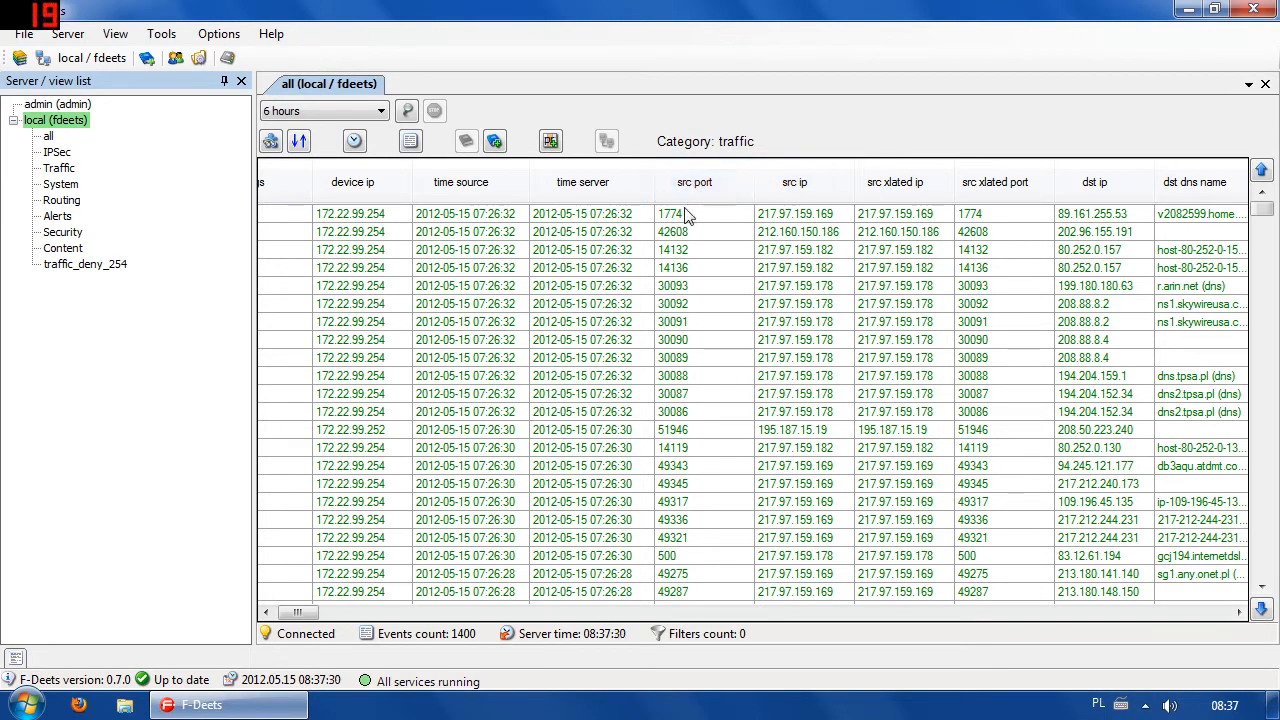
{"action": "left_click_drag", "start_coordinate": [905, 198], "coordinate": [952, 198]}
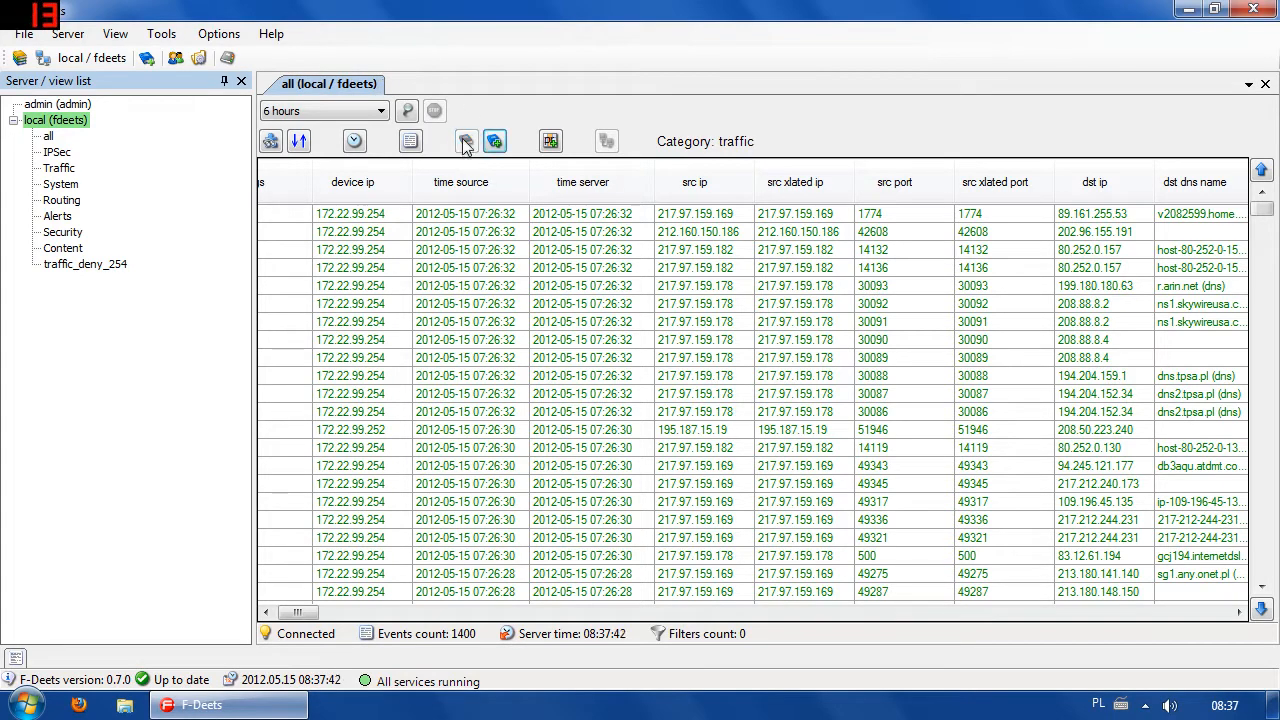
Browse the all view's event rows and columns, and check the column options available on blackhole duration
{"action": "left_click", "coordinate": [742, 378]}
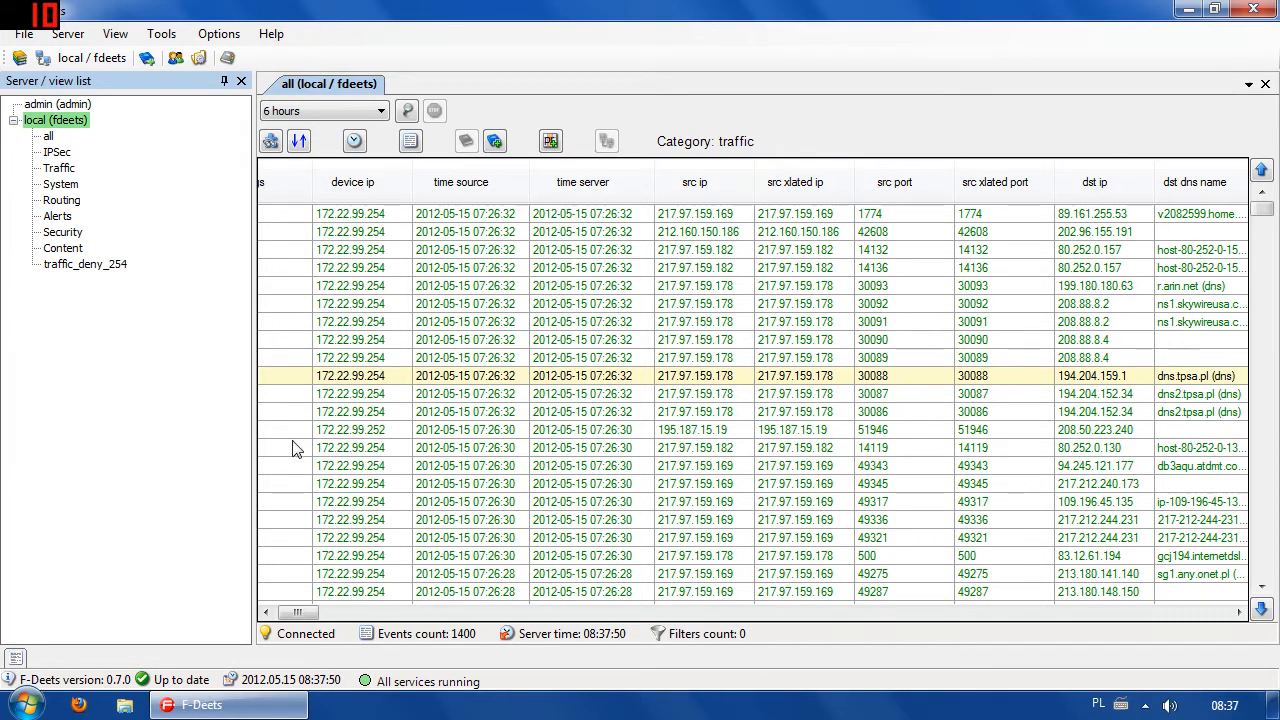
{"action": "left_click_drag", "start_coordinate": [299, 619], "coordinate": [362, 602]}
{"action": "left_click", "coordinate": [516, 484]}
{"action": "scroll", "coordinate": [516, 486], "scroll_direction": "down", "scroll_amount": 4}
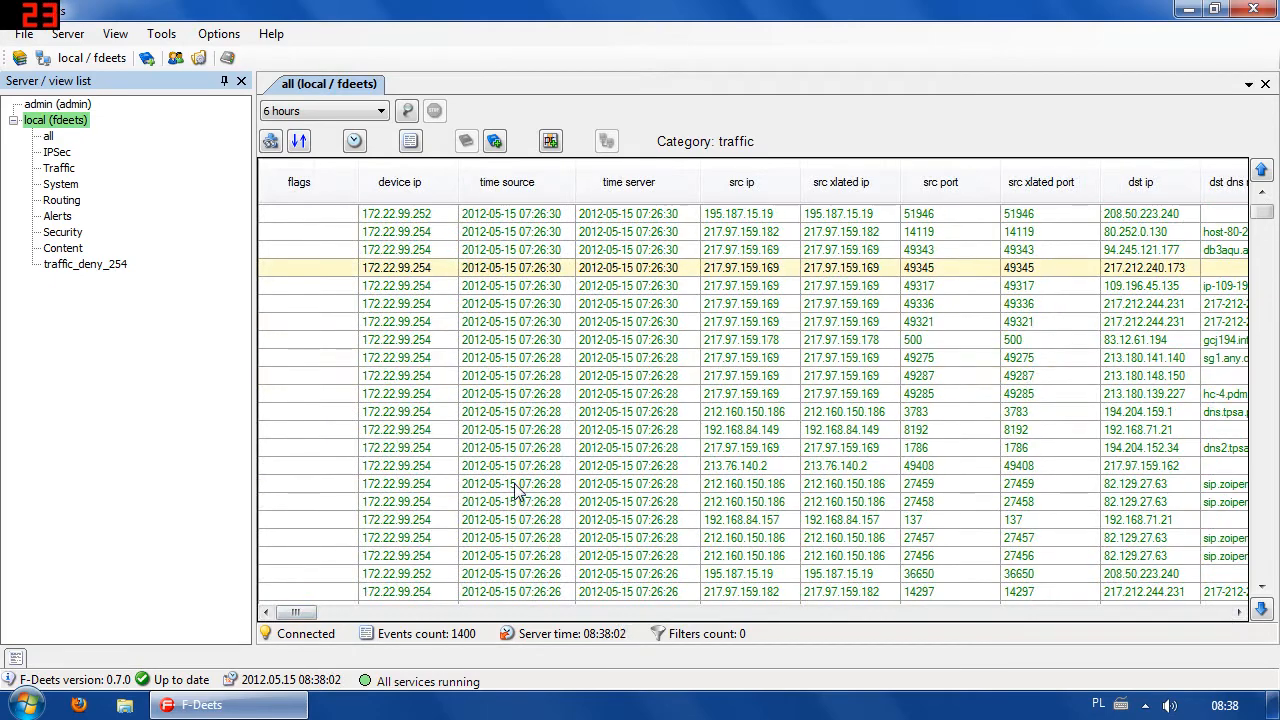
{"action": "scroll", "coordinate": [516, 487], "scroll_direction": "up", "scroll_amount": 3}
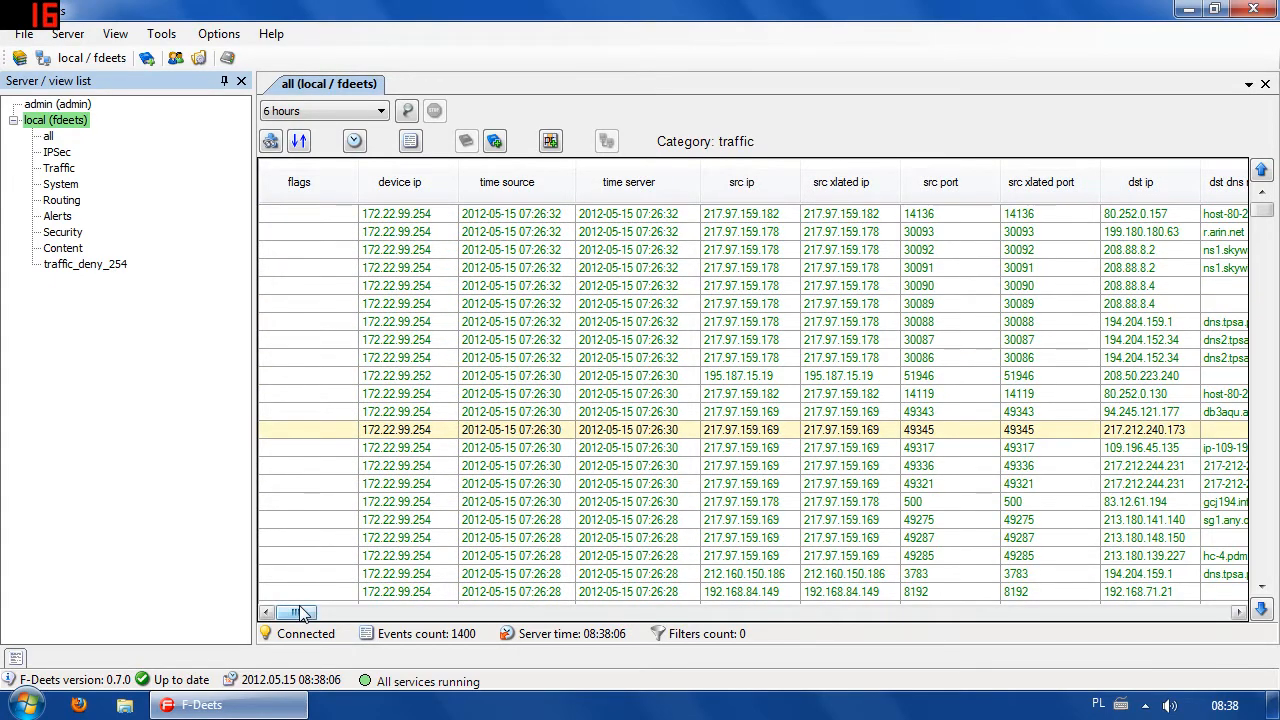
{"action": "left_click_drag", "start_coordinate": [300, 612], "coordinate": [477, 620]}
{"action": "right_click", "coordinate": [598, 193]}
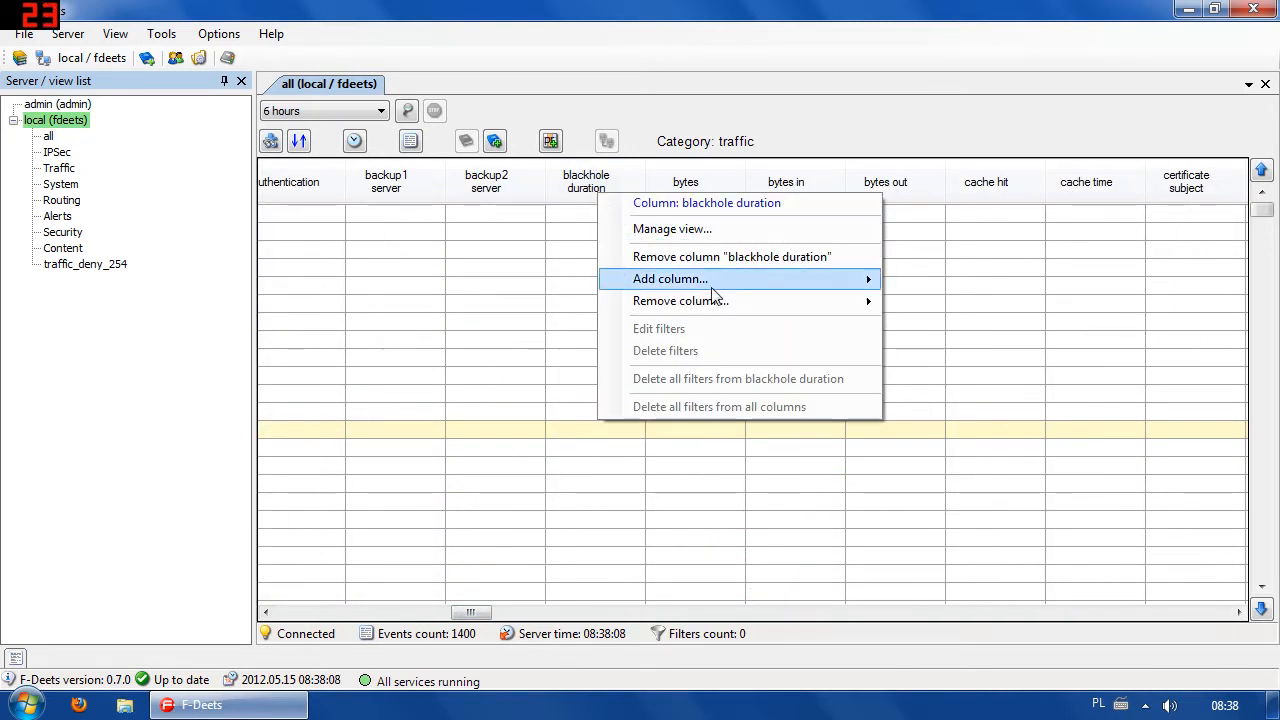
{"action": "mouse_move", "coordinate": [704, 278]}
{"action": "left_click", "coordinate": [422, 270]}
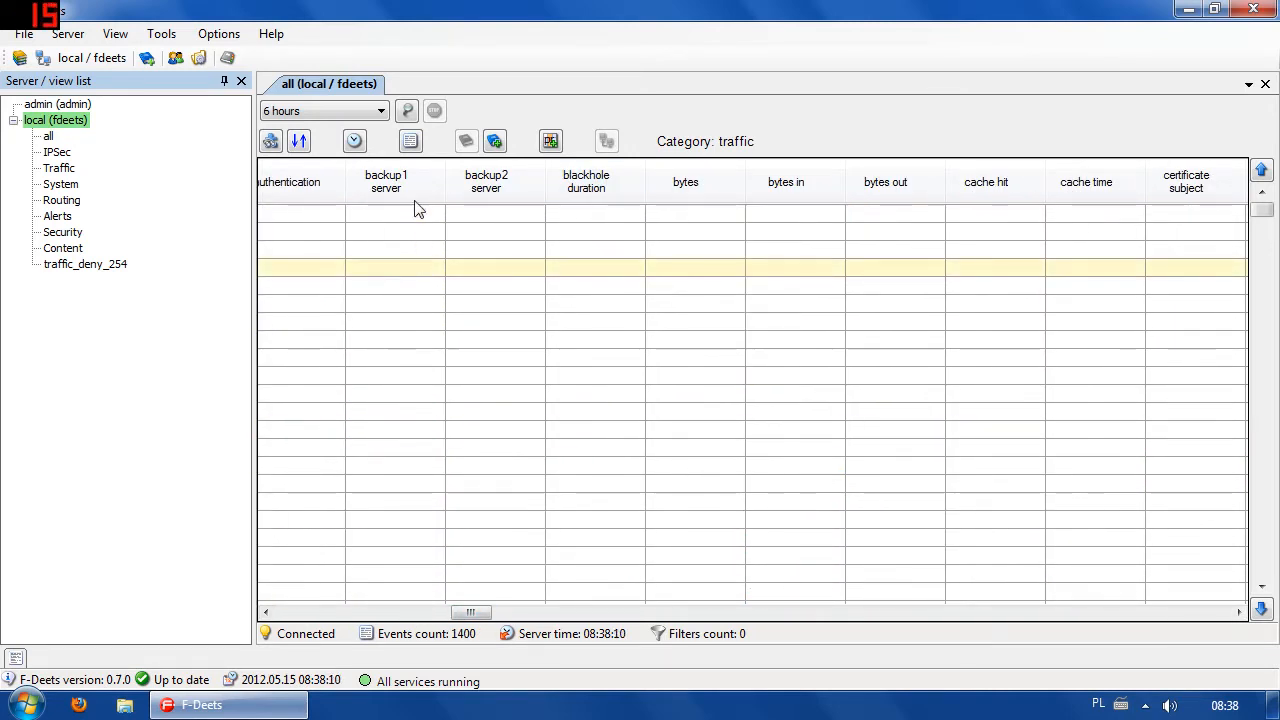
Edit the all view's column definition and include the vpn, security, system, traffic and content categories
{"action": "right_click", "coordinate": [49, 137]}
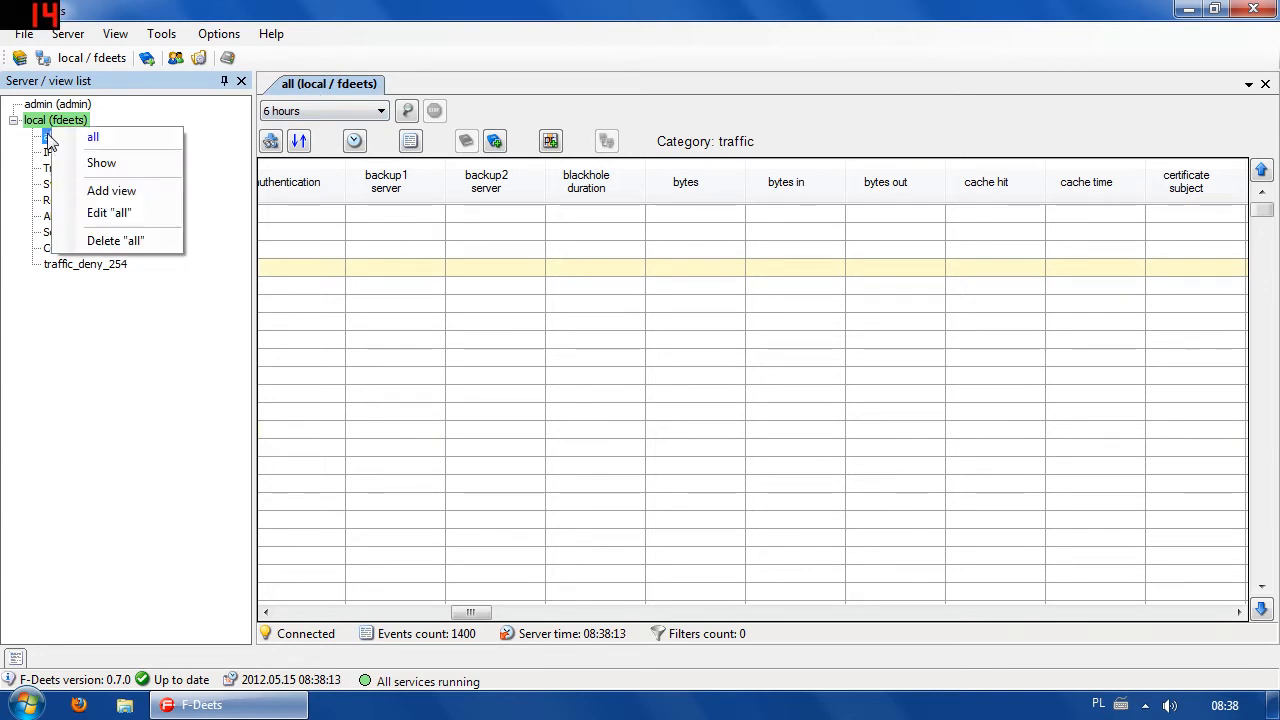
{"action": "left_click", "coordinate": [110, 213]}
{"action": "left_click", "coordinate": [405, 152]}
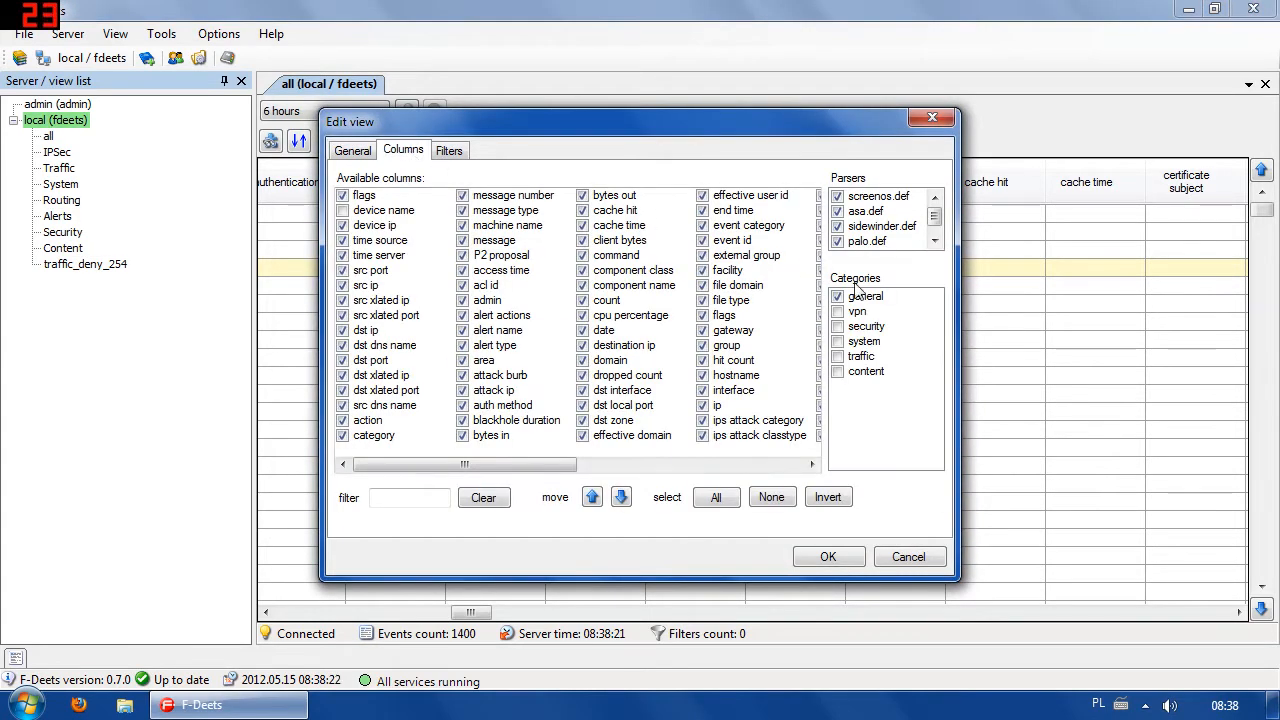
{"action": "left_click", "coordinate": [839, 312]}
{"action": "left_click", "coordinate": [838, 326]}
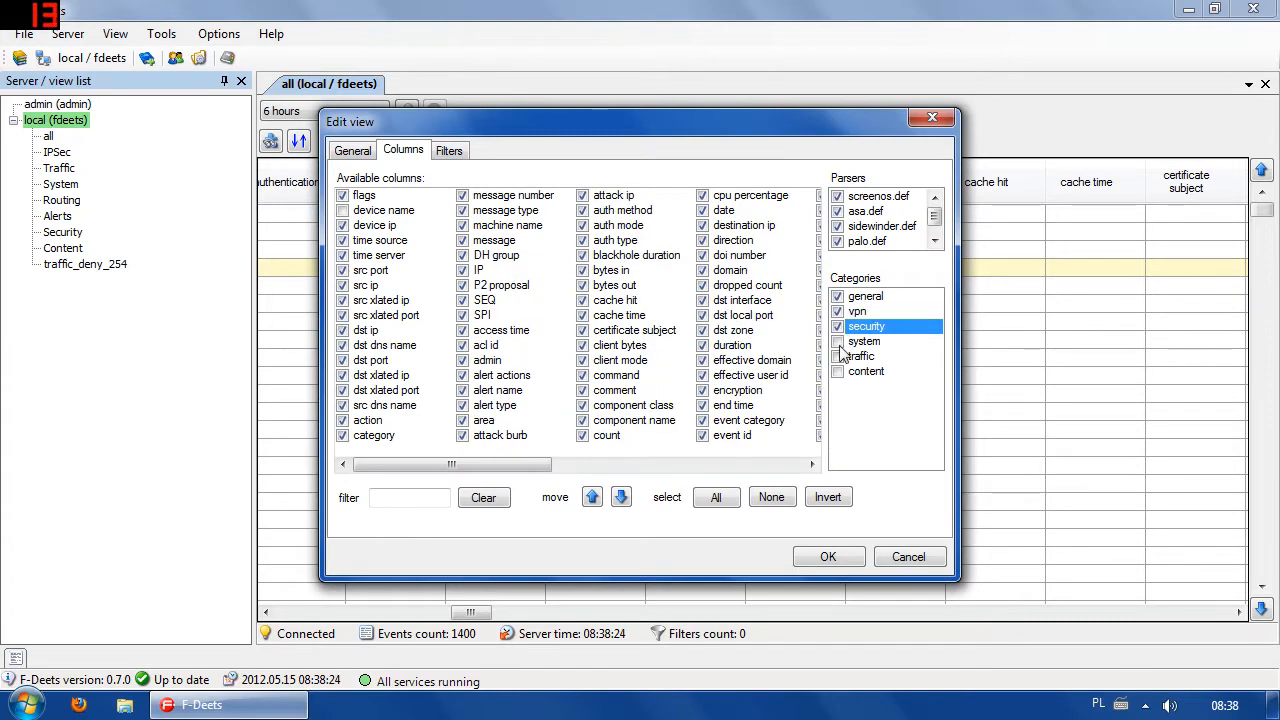
{"action": "left_click", "coordinate": [838, 341]}
{"action": "left_click", "coordinate": [838, 371]}
{"action": "left_click", "coordinate": [838, 356]}
{"action": "left_click_drag", "start_coordinate": [935, 220], "coordinate": [937, 252]}
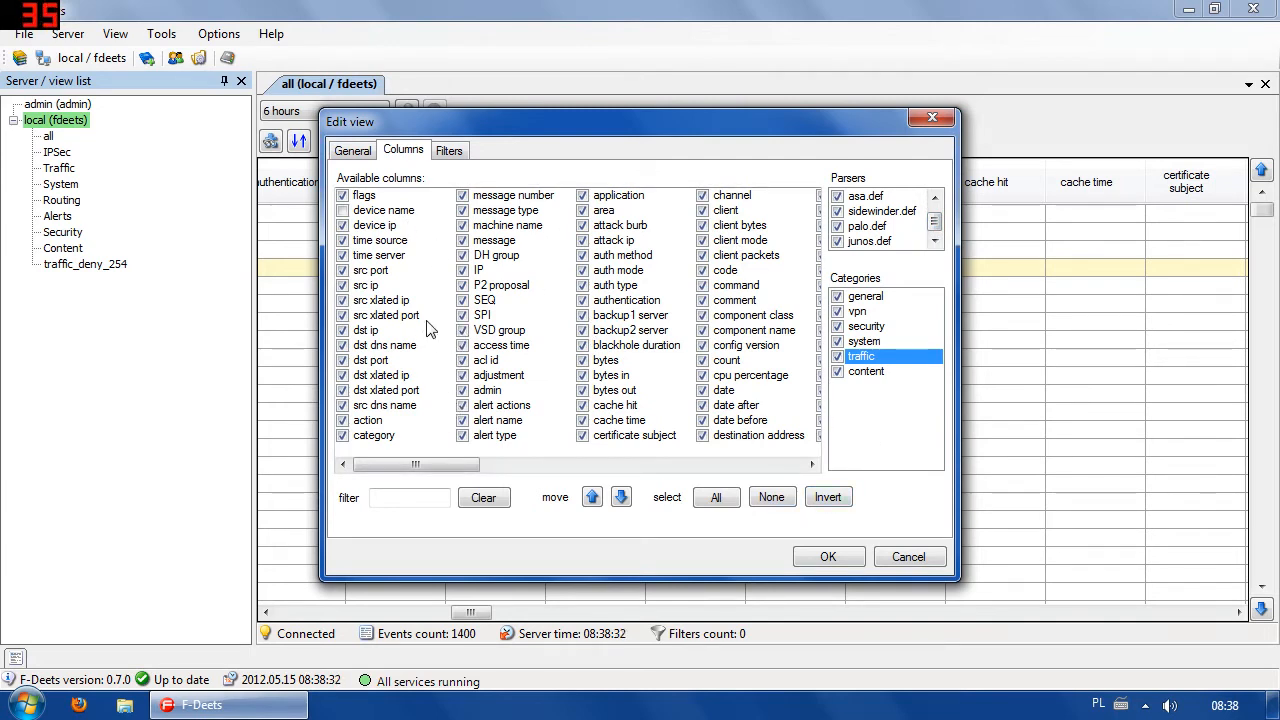
{"action": "left_click", "coordinate": [381, 213]}
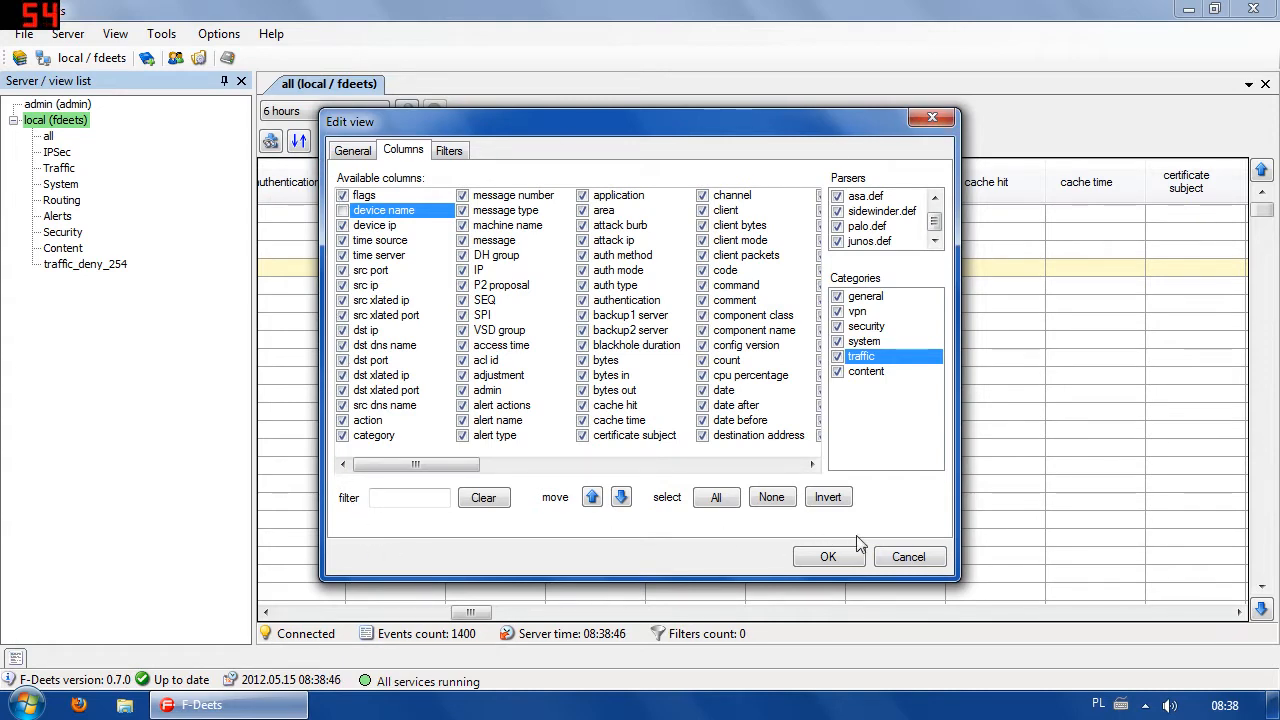
{"action": "scroll", "coordinate": [950, 232], "scroll_direction": "up", "scroll_amount": 1}
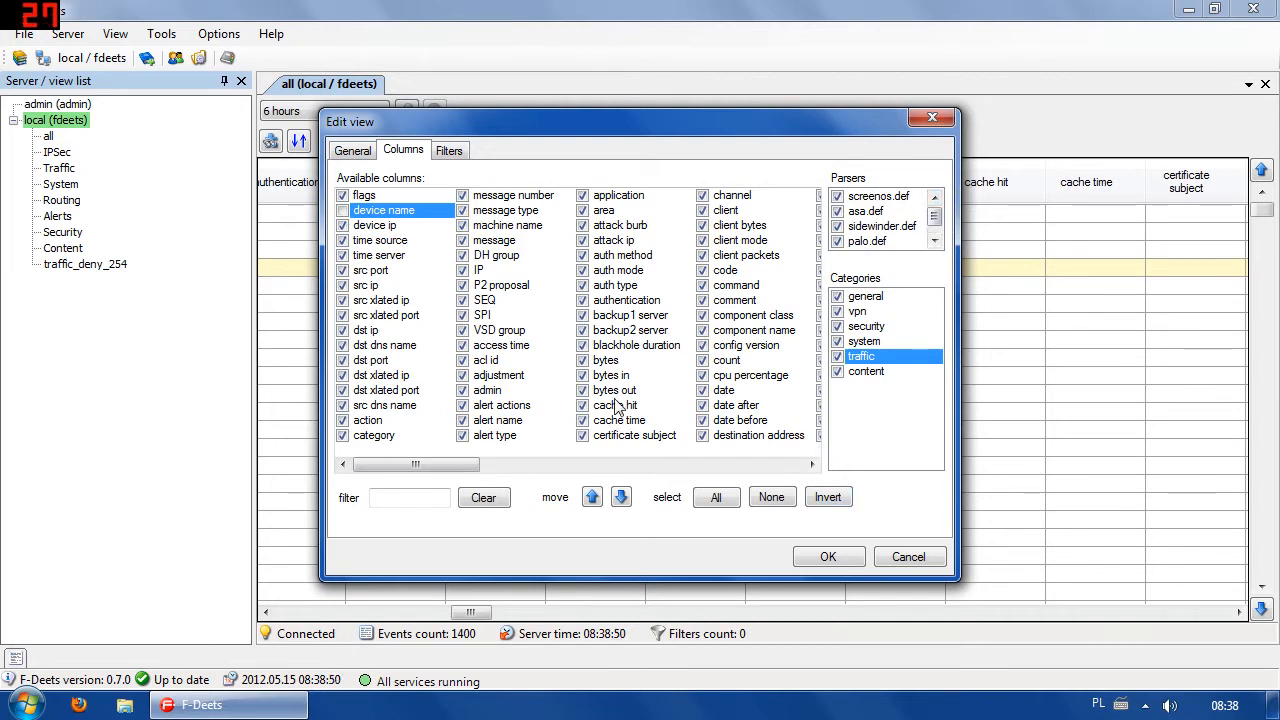
Deselect all of the view's columns and limit the categories to general and traffic
{"action": "left_click", "coordinate": [771, 505]}
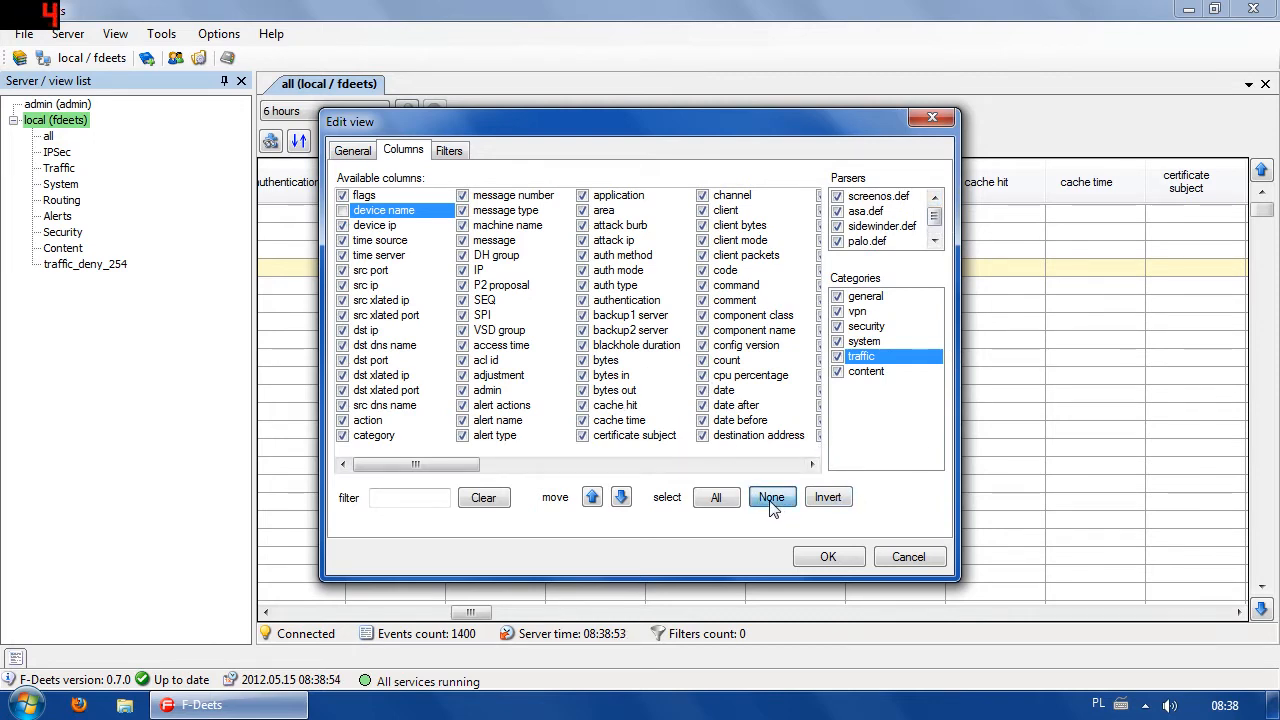
{"action": "left_click", "coordinate": [836, 359]}
{"action": "left_click", "coordinate": [836, 369]}
{"action": "left_click", "coordinate": [837, 357]}
{"action": "left_click", "coordinate": [838, 343]}
{"action": "left_click", "coordinate": [842, 327]}
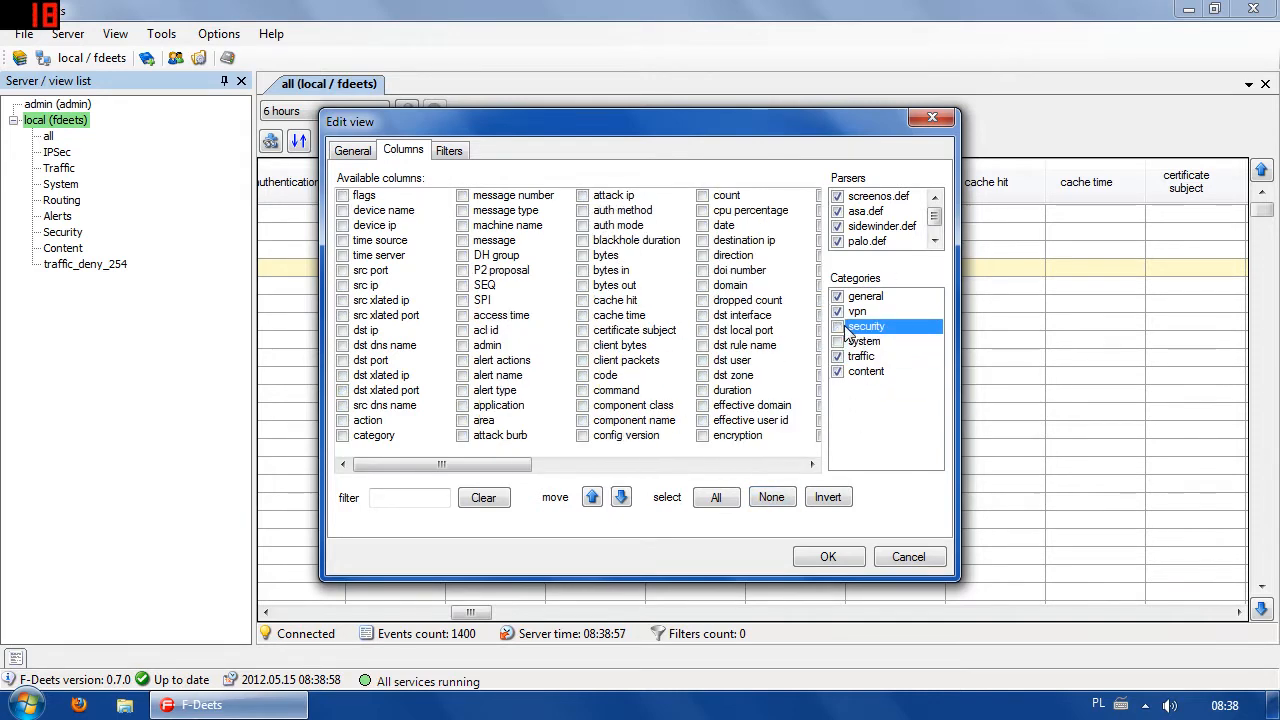
{"action": "left_click", "coordinate": [837, 312]}
{"action": "left_click", "coordinate": [837, 371]}
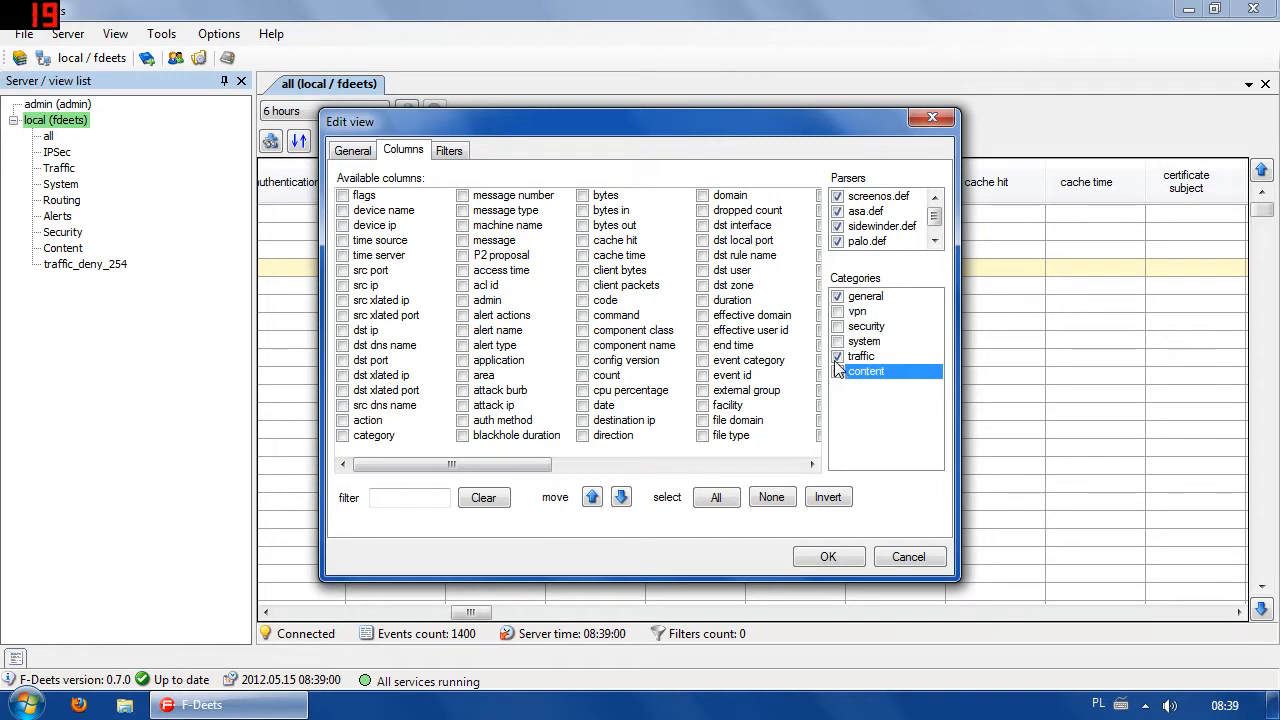
Exclude the screenos.def, asa.def, sidewinder.def, palo.def and junos.def parsers from the view's column list
{"action": "left_click", "coordinate": [936, 241]}
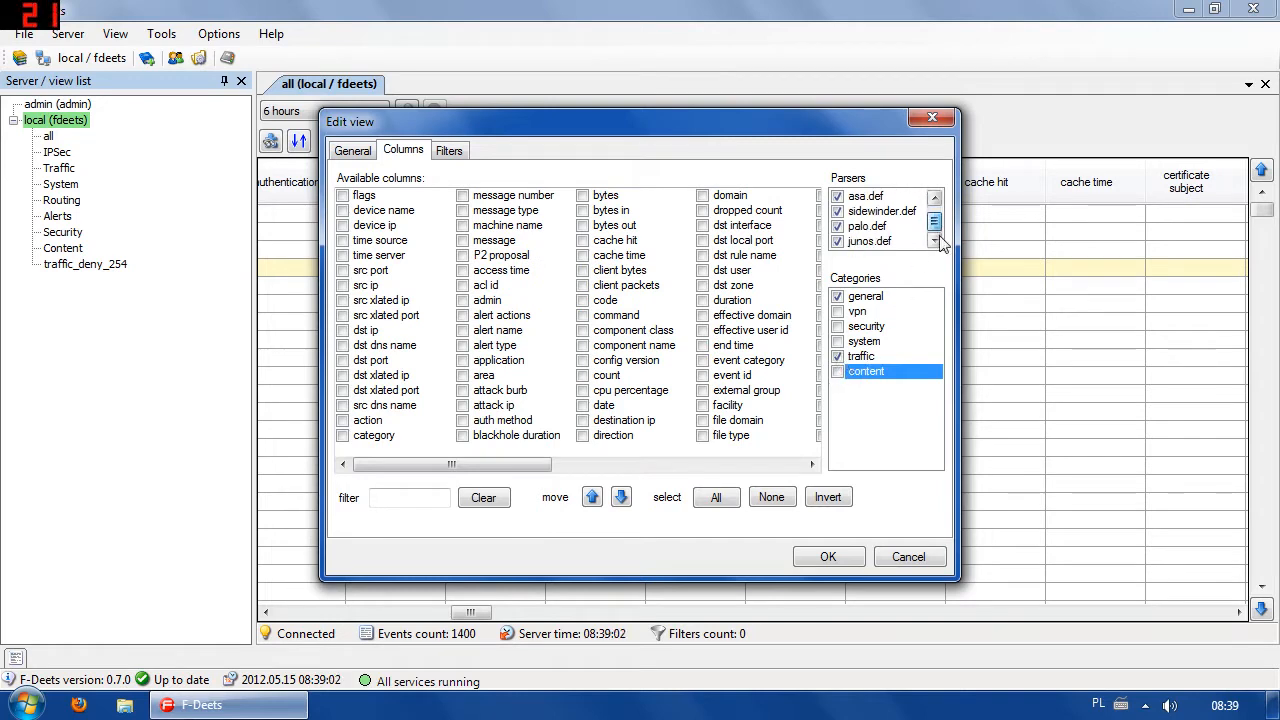
{"action": "left_click", "coordinate": [934, 197]}
{"action": "left_click", "coordinate": [837, 196]}
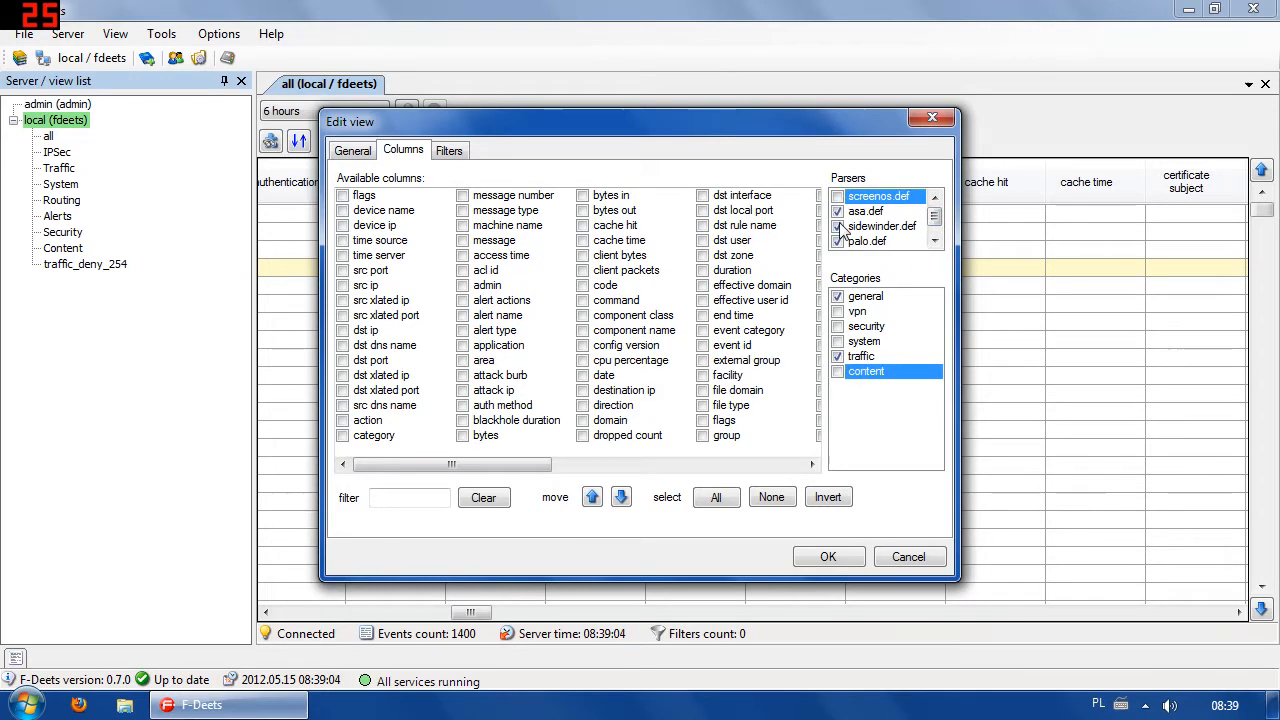
{"action": "left_click", "coordinate": [837, 211]}
{"action": "left_click", "coordinate": [838, 226]}
{"action": "scroll", "coordinate": [840, 230], "scroll_direction": "down", "scroll_amount": 1}
{"action": "left_click", "coordinate": [837, 226]}
{"action": "left_click", "coordinate": [837, 241]}
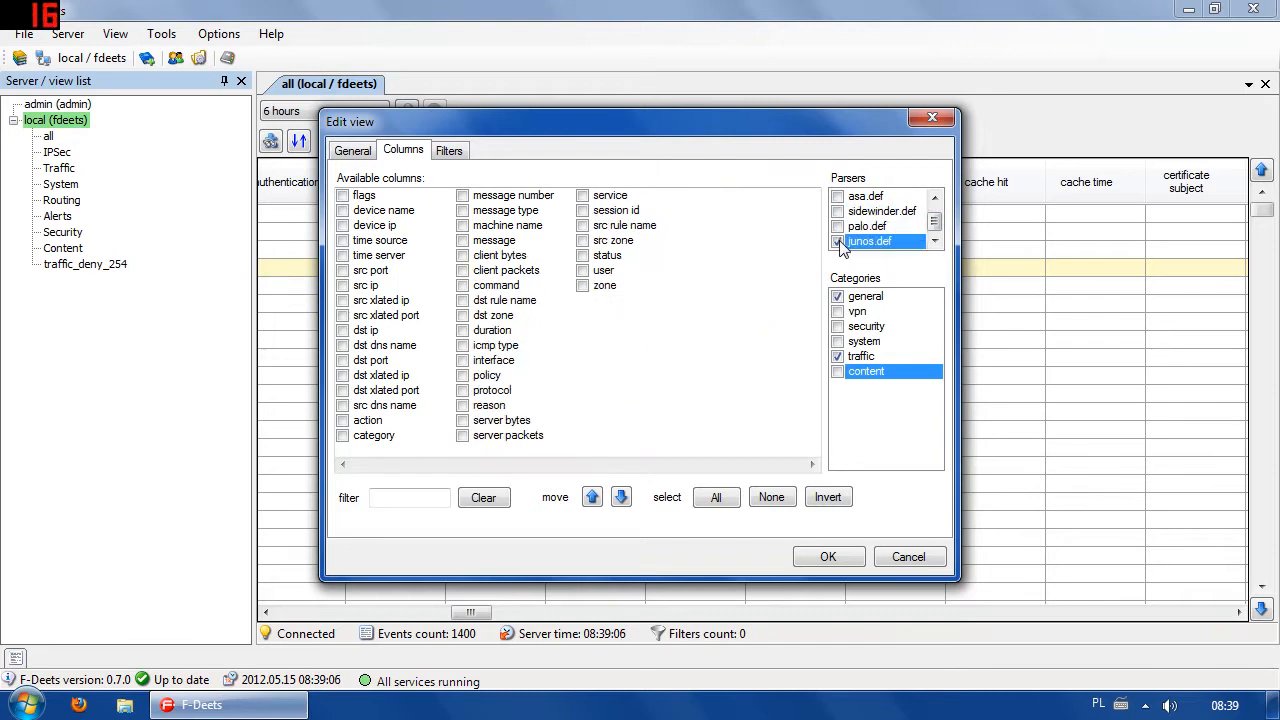
{"action": "left_click", "coordinate": [843, 356]}
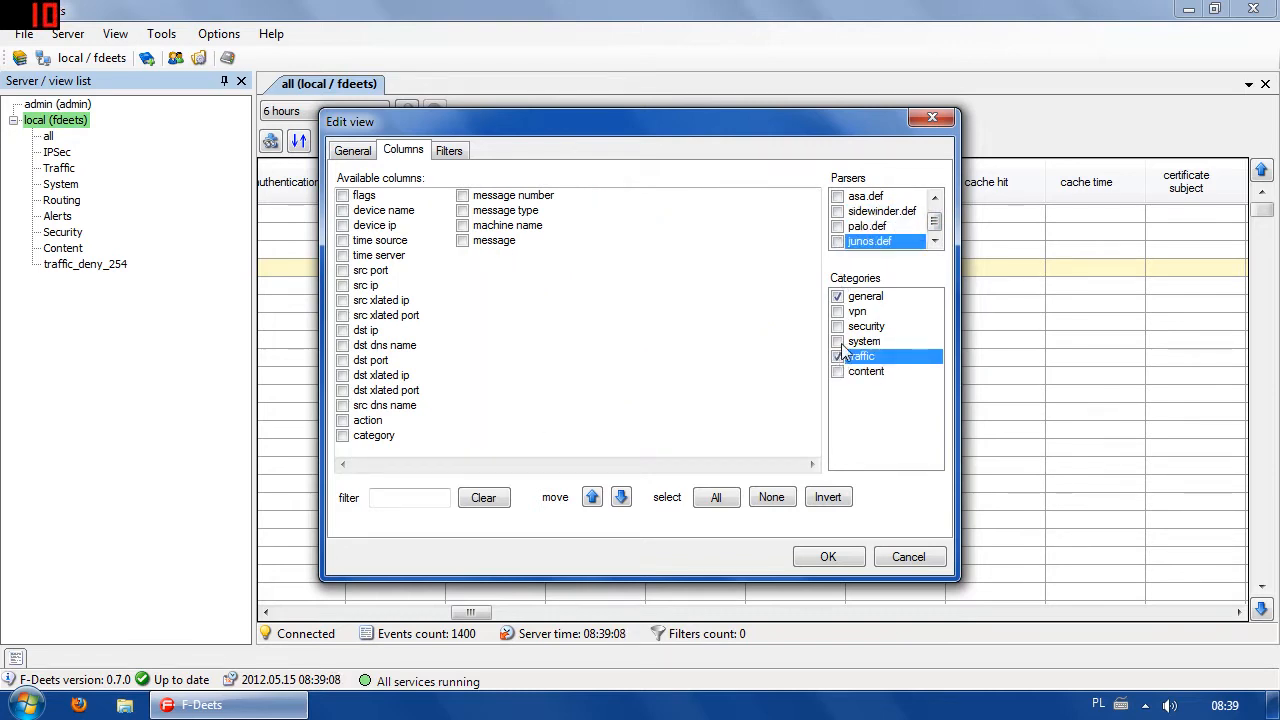
Include the screenos.def and junos.def parsers in the view's column list
{"action": "left_click", "coordinate": [935, 198]}
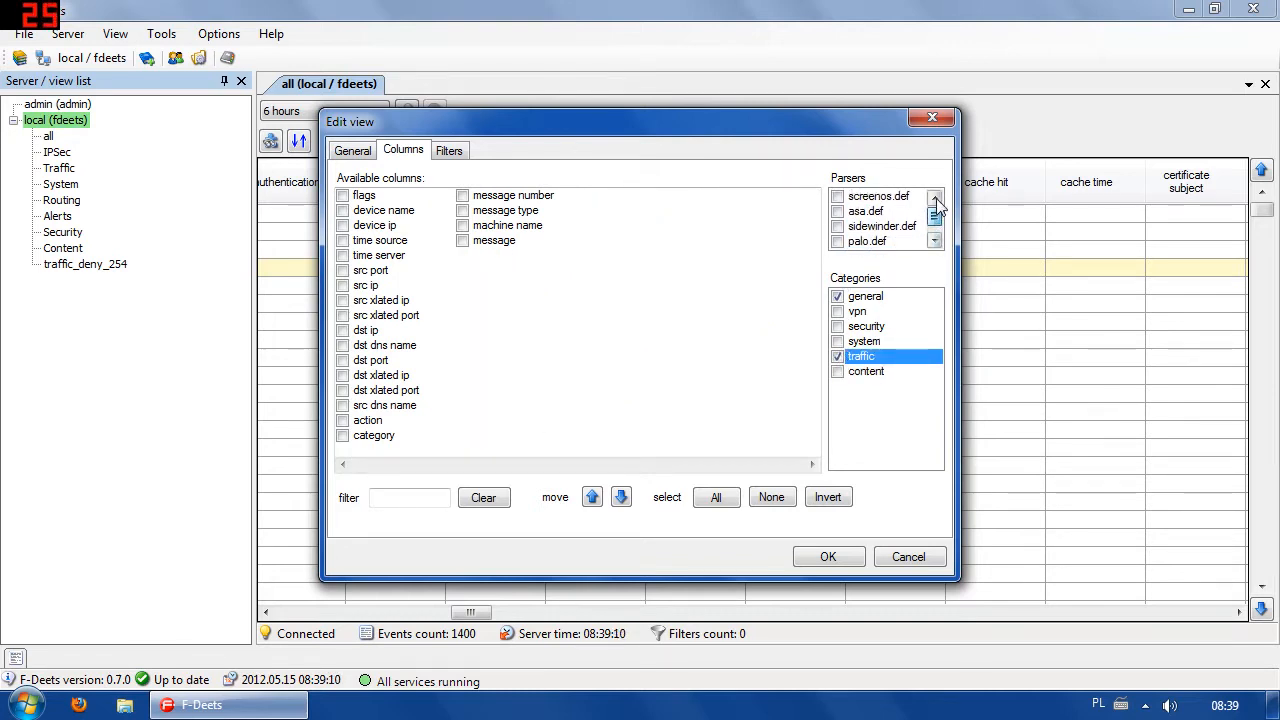
{"action": "scroll", "coordinate": [938, 225], "scroll_direction": "down", "scroll_amount": 1}
{"action": "scroll", "coordinate": [935, 213], "scroll_direction": "up", "scroll_amount": 1}
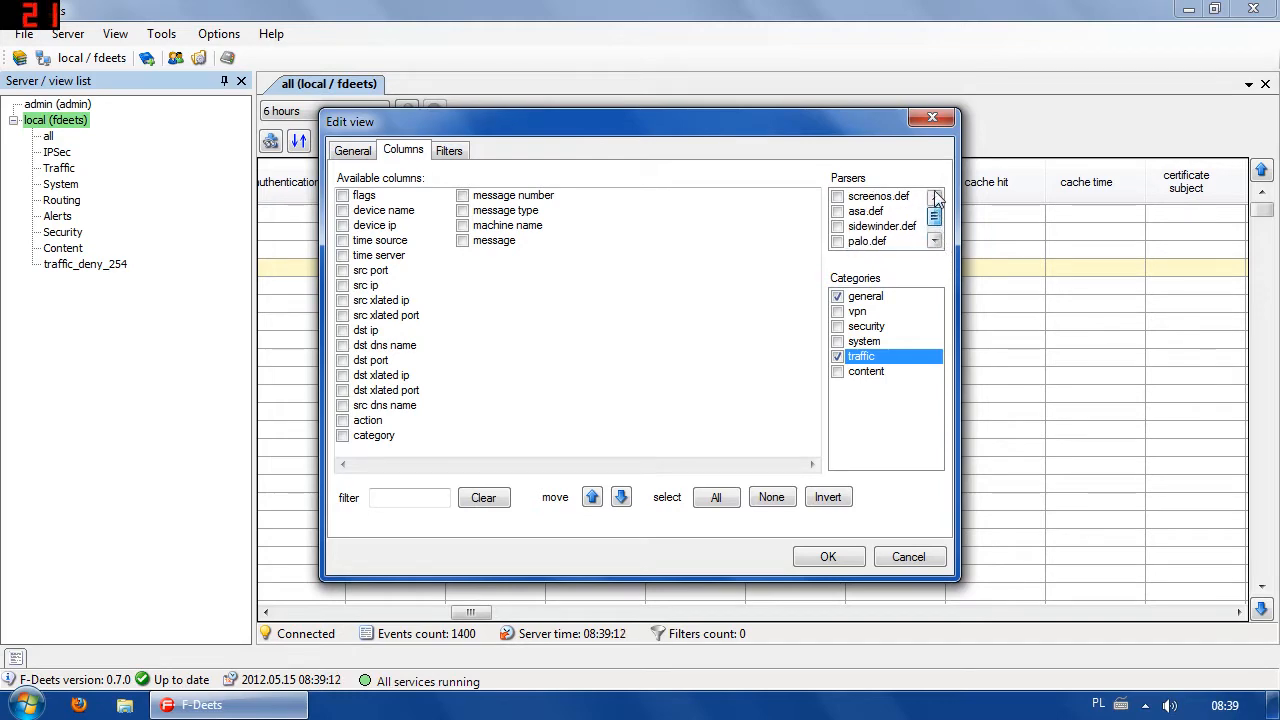
{"action": "left_click", "coordinate": [840, 198]}
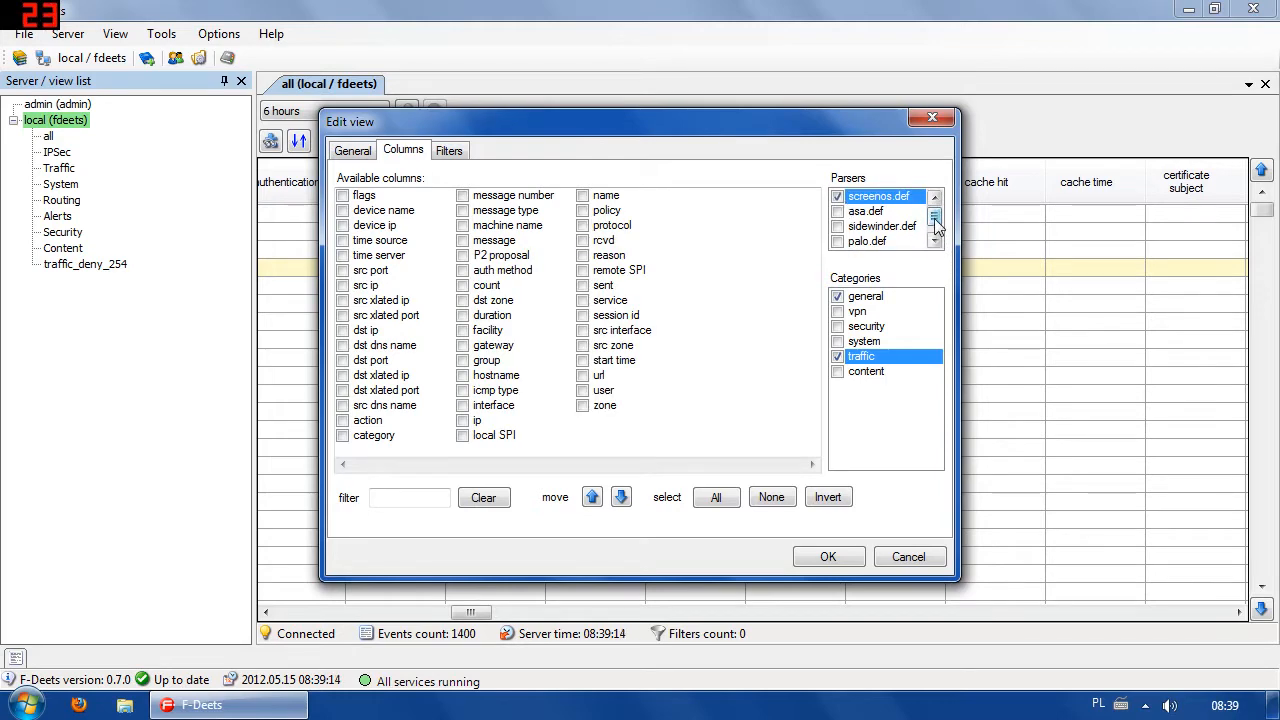
{"action": "scroll", "coordinate": [935, 218], "scroll_direction": "down", "scroll_amount": 1}
{"action": "left_click", "coordinate": [838, 241]}
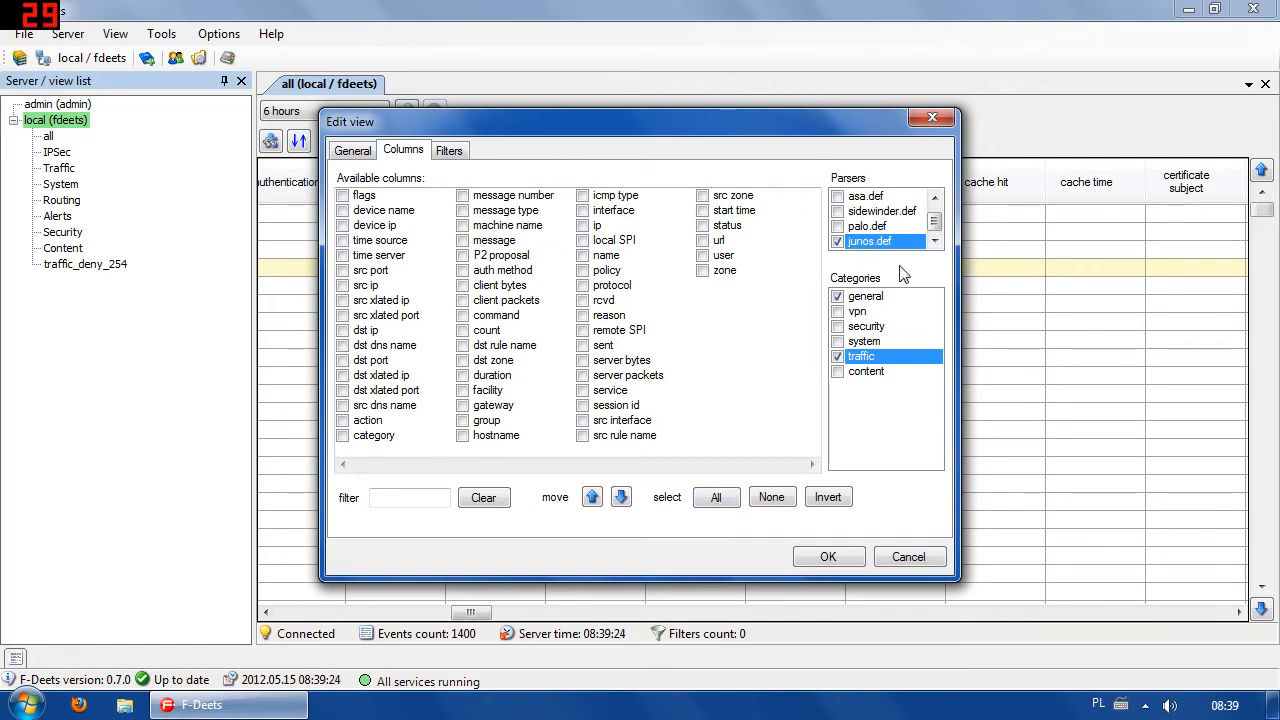
Include all the listed columns in the all view except device name and message, and apply the changed view definition
{"action": "mouse_move", "coordinate": [936, 223]}
{"action": "left_mouse_down"}
{"action": "mouse_move", "coordinate": [942, 197]}
{"action": "mouse_move", "coordinate": [938, 240]}
{"action": "left_mouse_up"}
{"action": "left_click", "coordinate": [718, 500]}
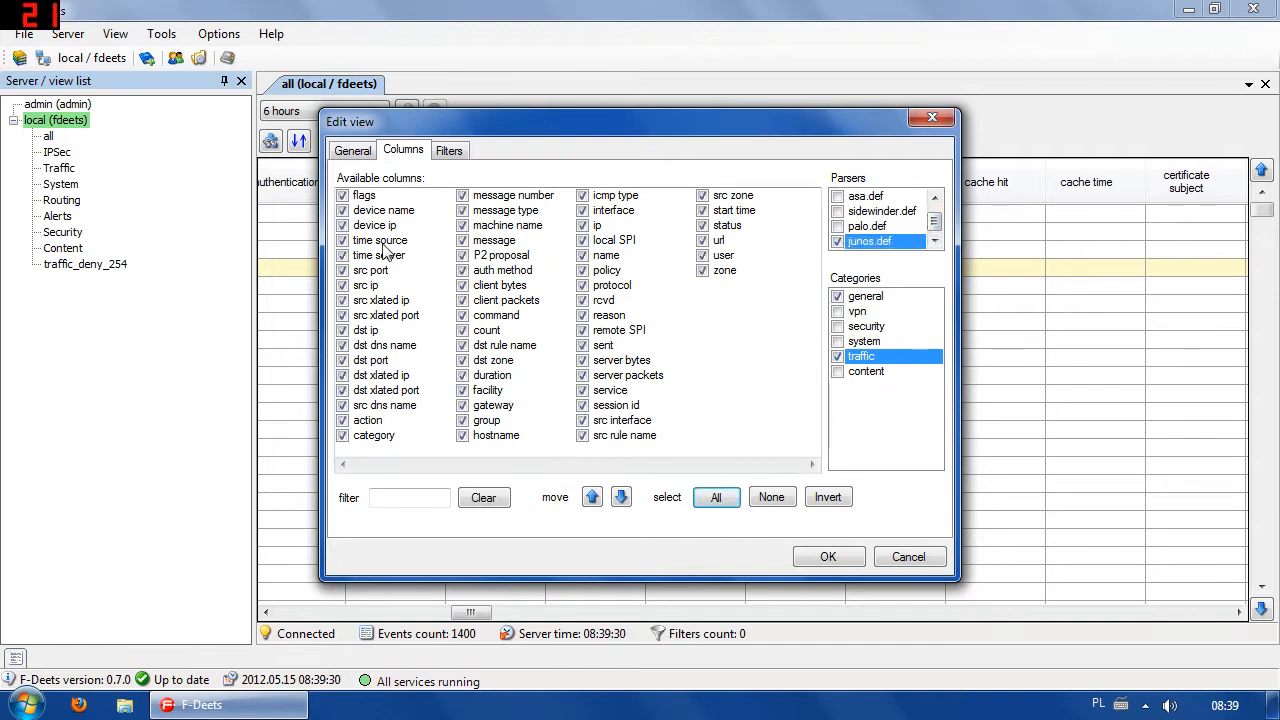
{"action": "left_click", "coordinate": [343, 211]}
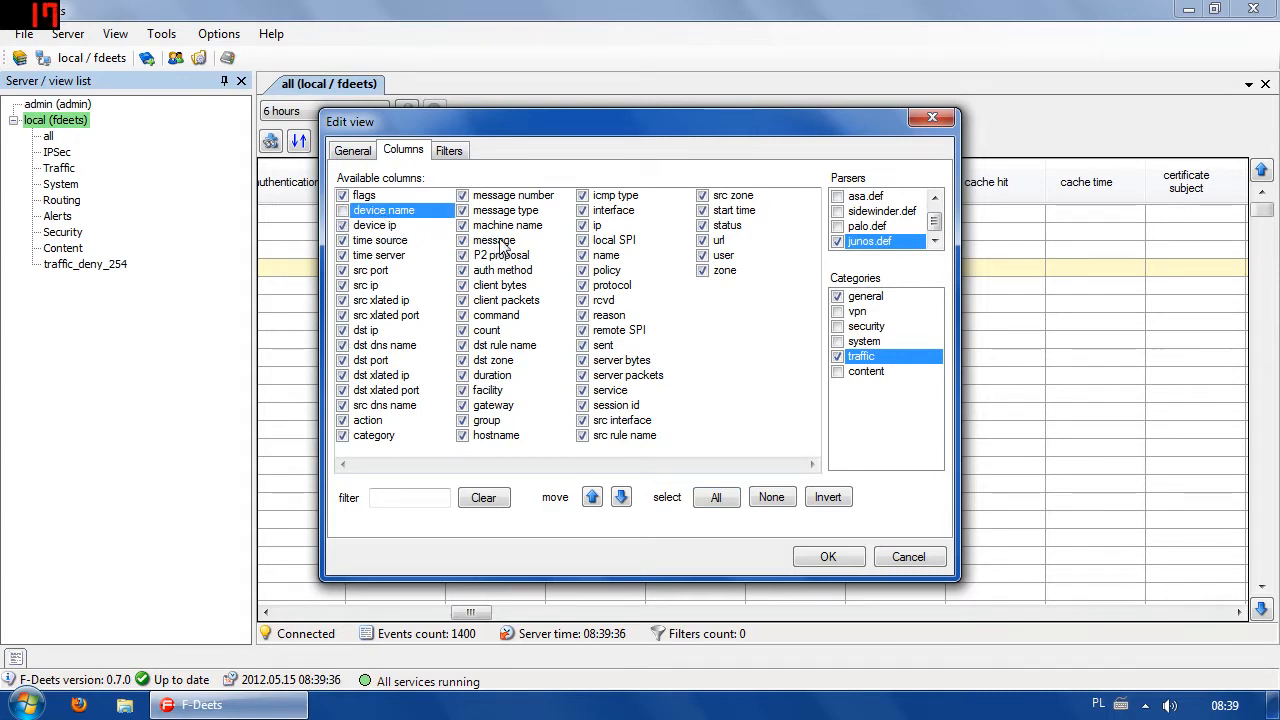
{"action": "left_click", "coordinate": [449, 246]}
{"action": "left_click", "coordinate": [462, 241]}
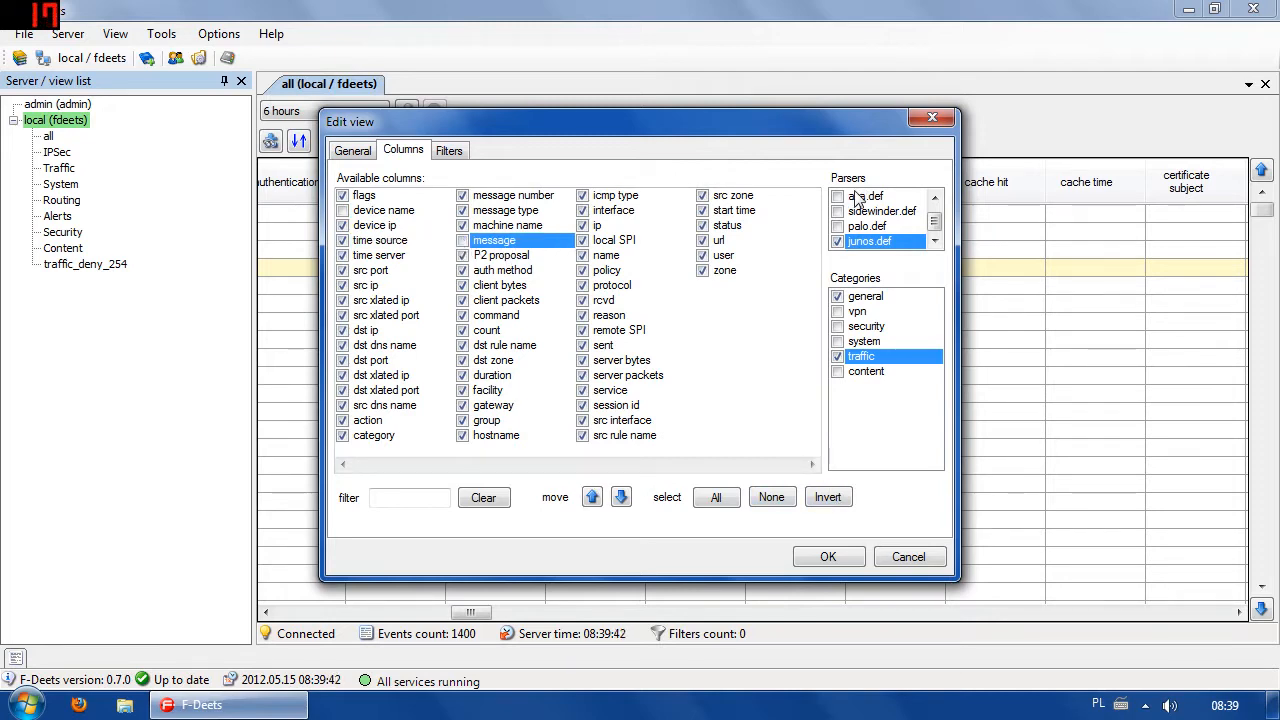
{"action": "left_click", "coordinate": [830, 557]}
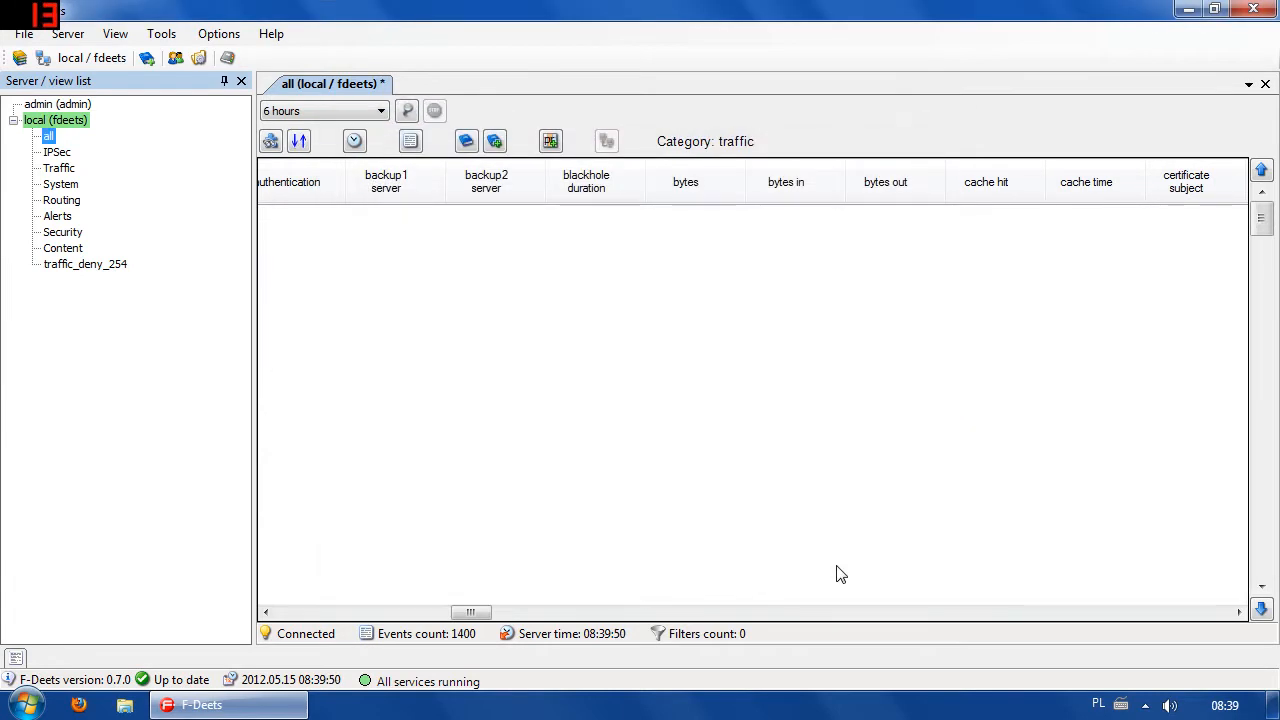
Save the all view, then close it and reopen it from the local (fdeets) server
{"action": "left_click", "coordinate": [467, 141]}
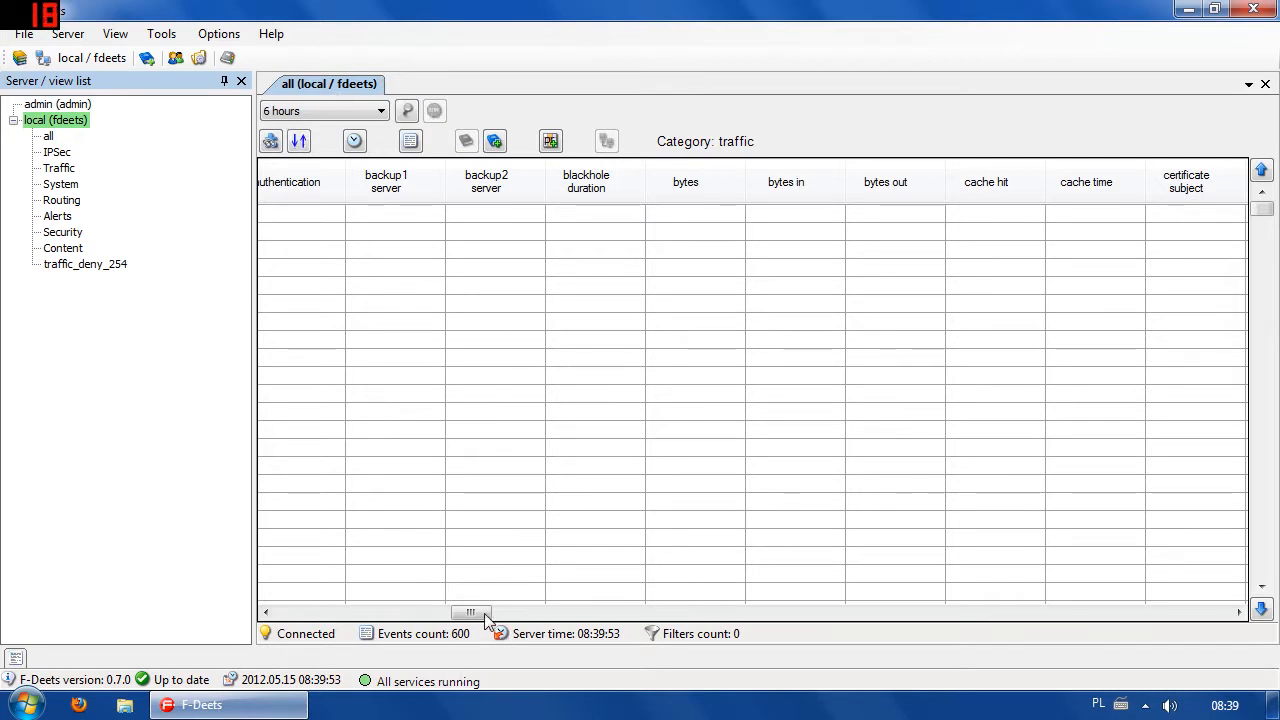
{"action": "left_click", "coordinate": [372, 612]}
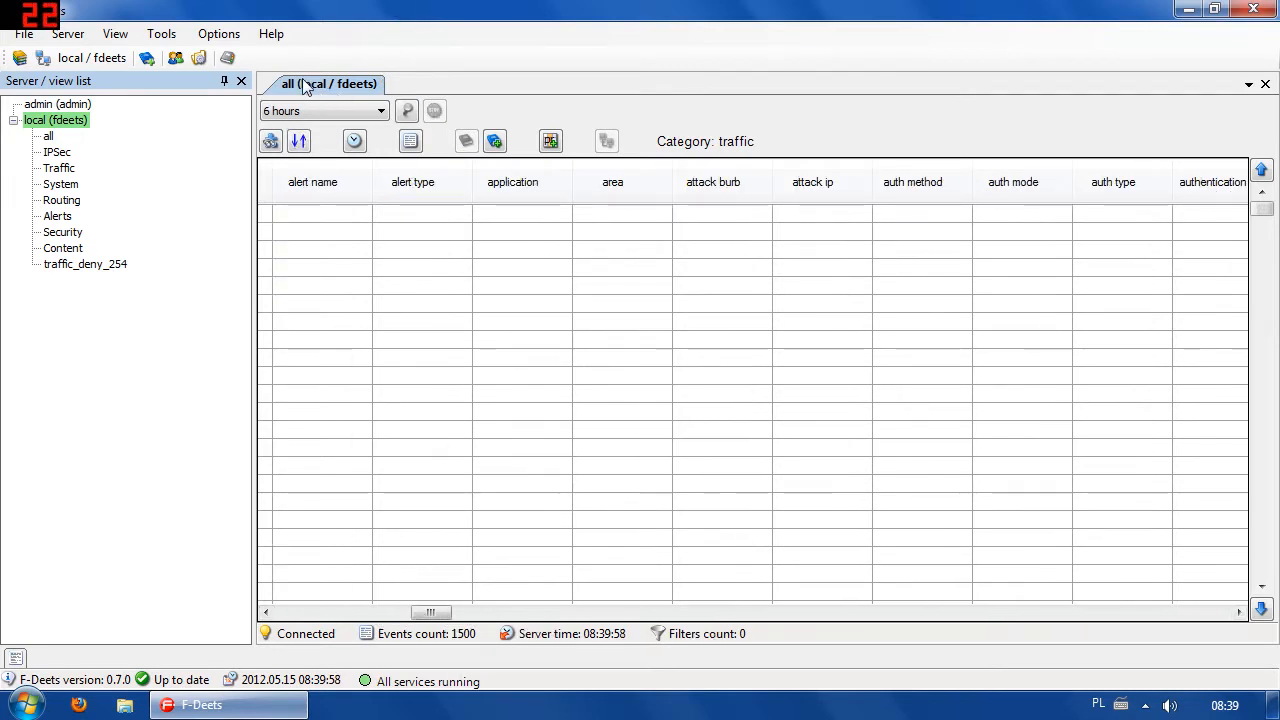
{"action": "middle_click", "coordinate": [303, 80]}
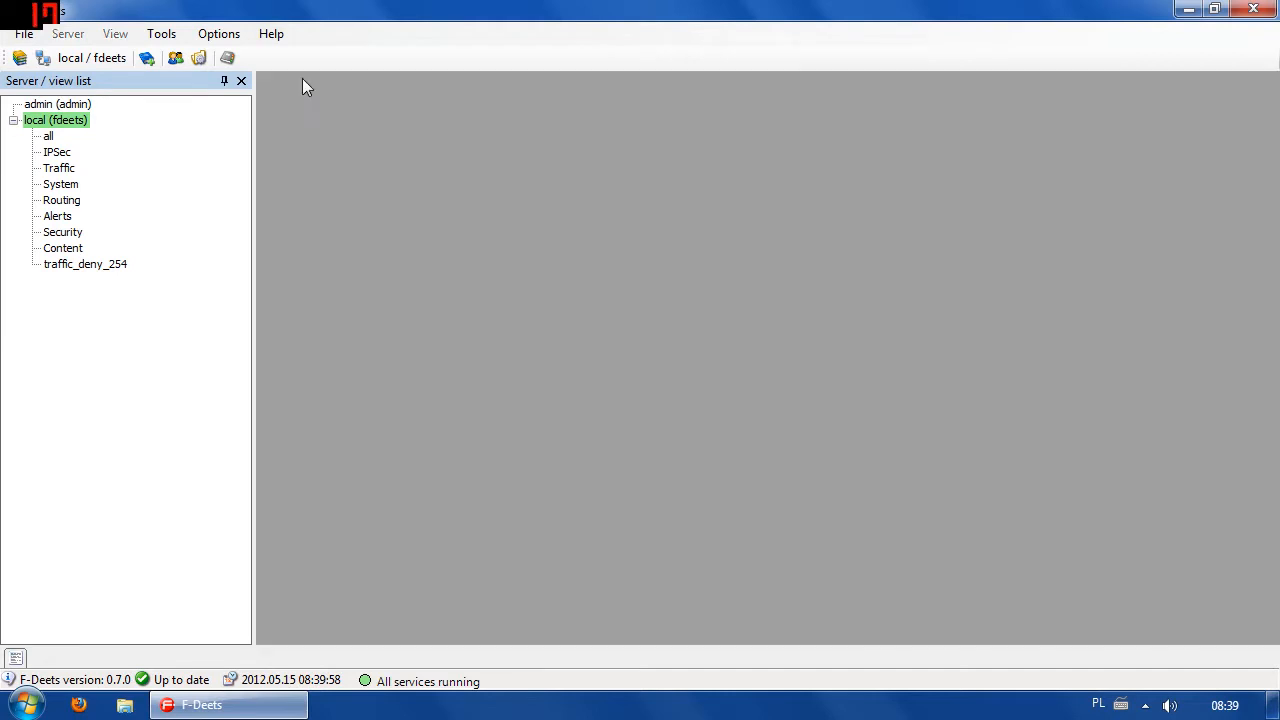
{"action": "double_click", "coordinate": [48, 137]}
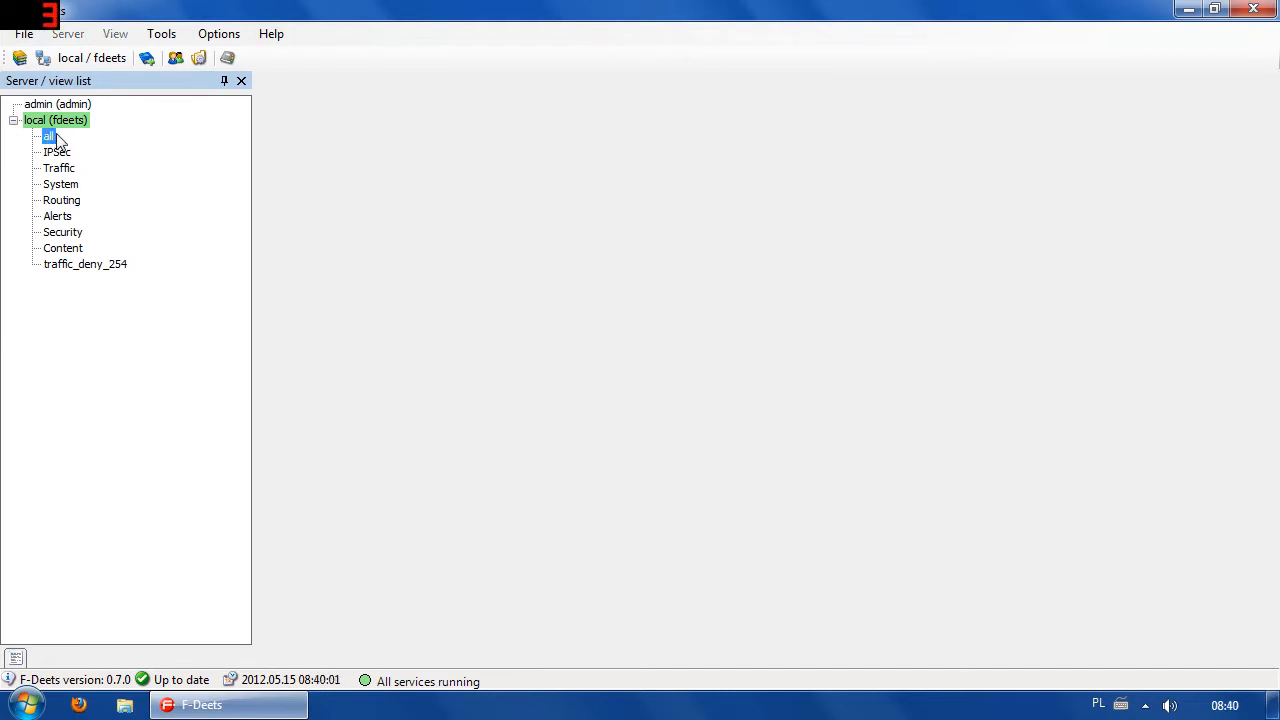
Set the all view's time range to 2 hours and run the query
{"action": "left_click_drag", "start_coordinate": [410, 613], "coordinate": [360, 612]}
{"action": "left_click", "coordinate": [322, 111]}
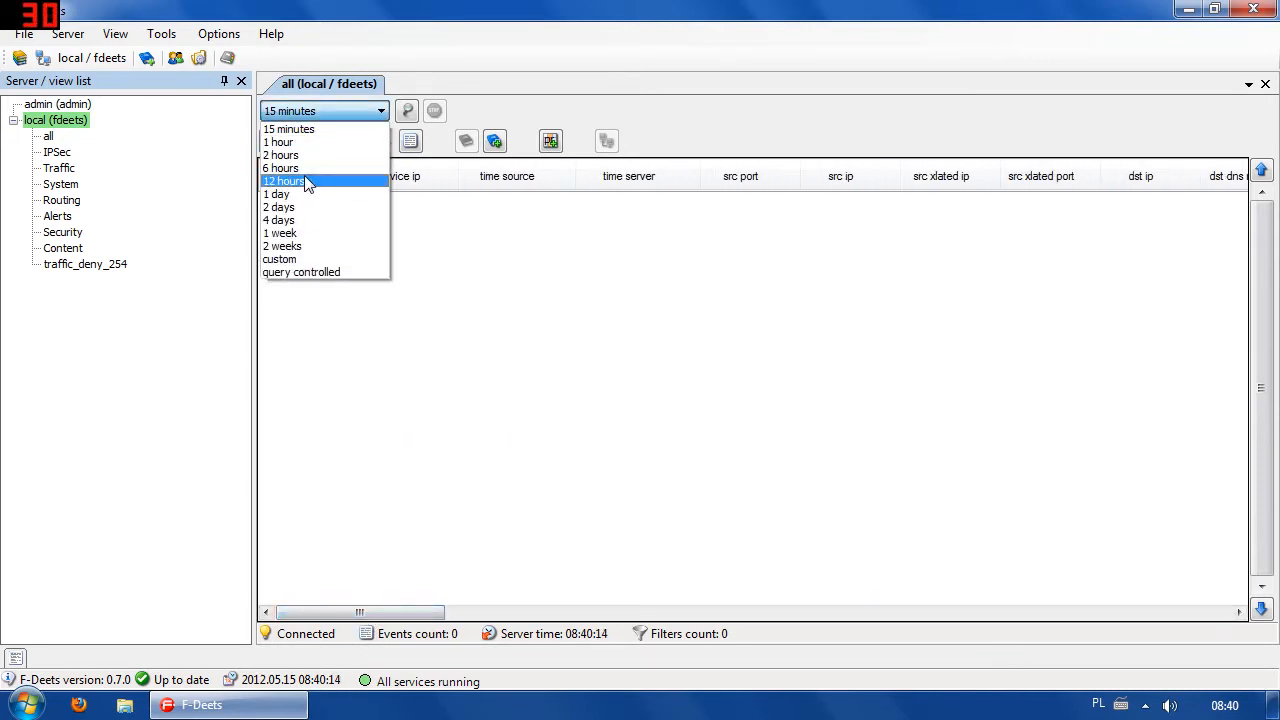
{"action": "left_click", "coordinate": [338, 152]}
{"action": "left_click", "coordinate": [406, 110]}
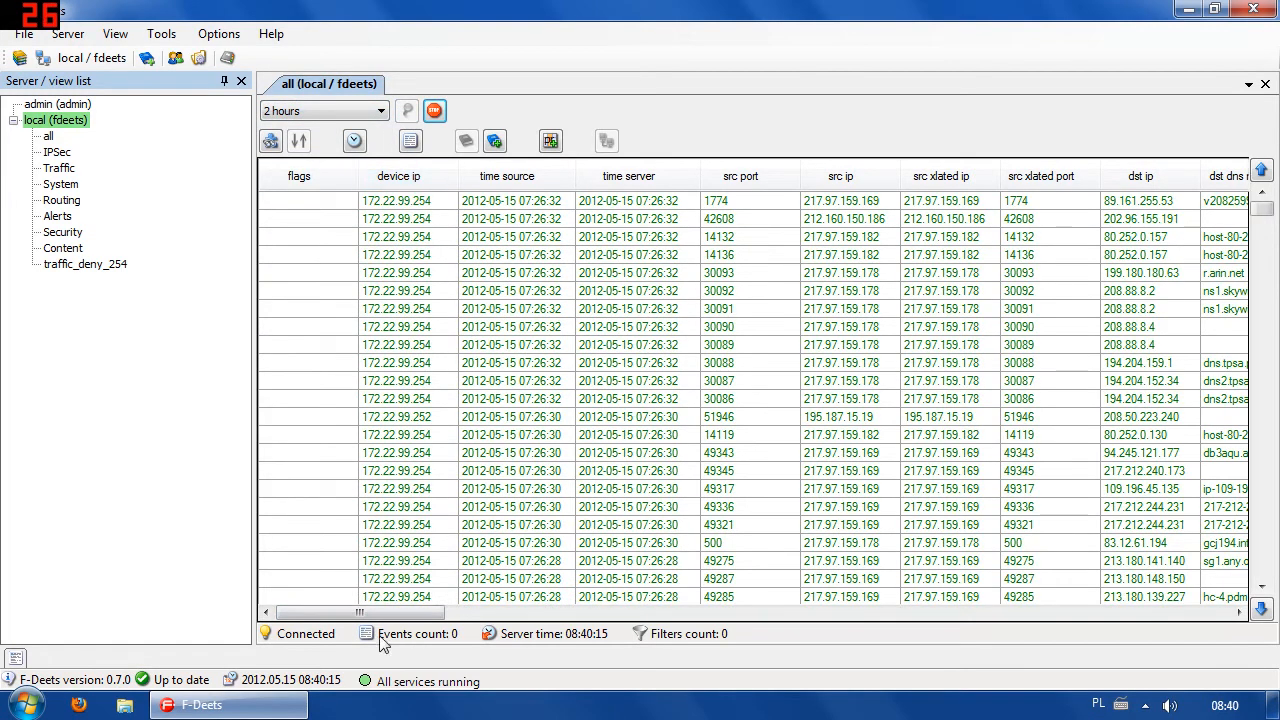
{"action": "mouse_move", "coordinate": [346, 617]}
{"action": "left_mouse_down"}
{"action": "mouse_move", "coordinate": [1143, 621]}
{"action": "mouse_move", "coordinate": [360, 612]}
{"action": "left_mouse_up"}
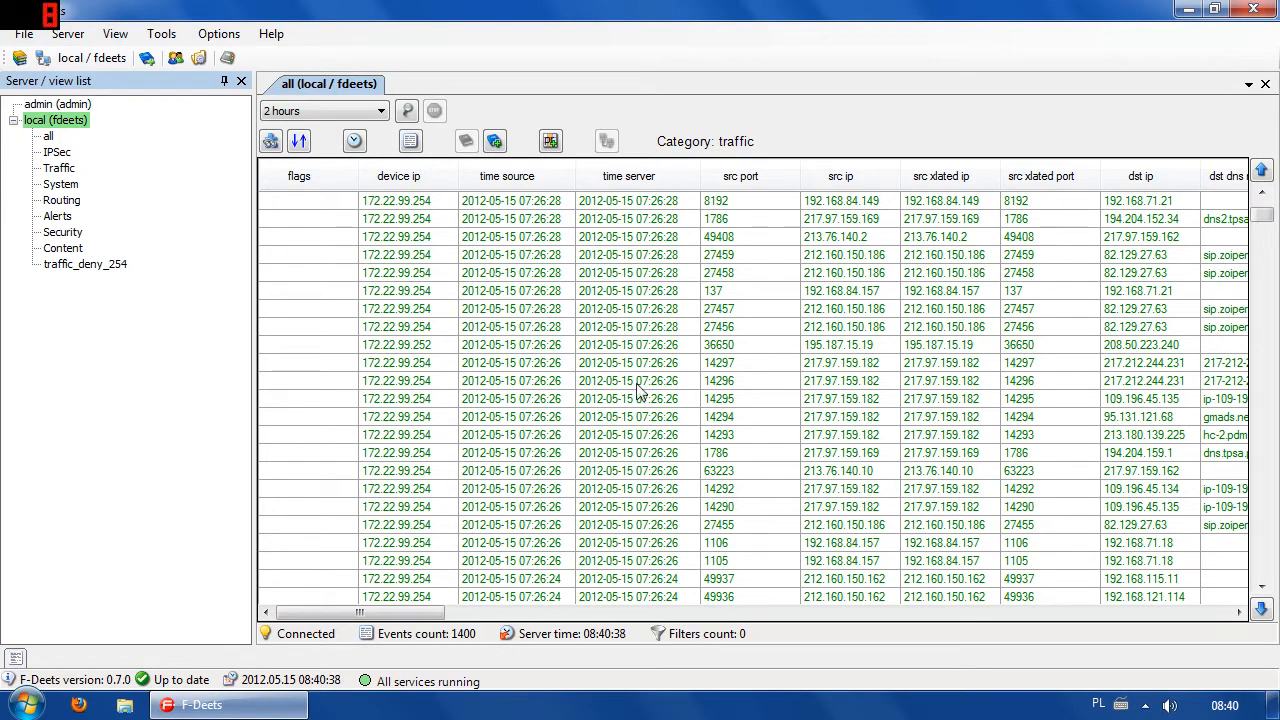
Open the log details of the source port 14297 event, widen the details area, and view the source port 137 event in it
{"action": "left_click", "coordinate": [660, 366]}
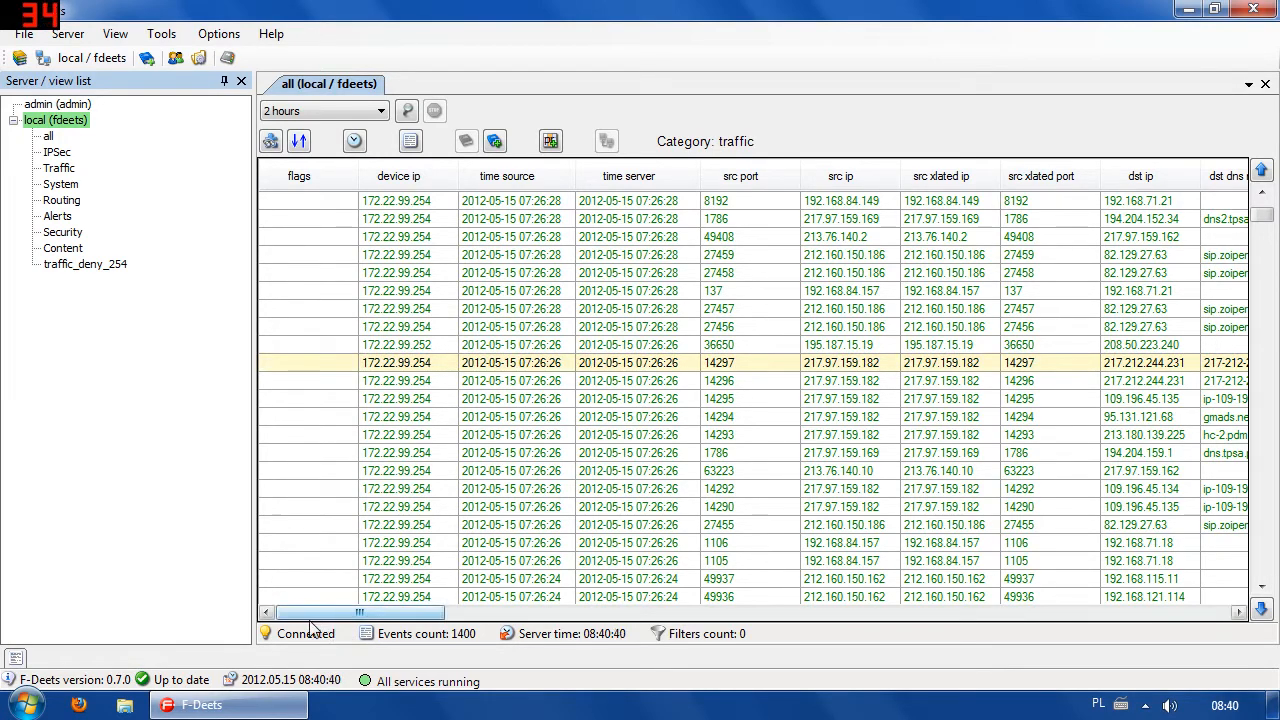
{"action": "left_click_drag", "start_coordinate": [332, 627], "coordinate": [281, 614]}
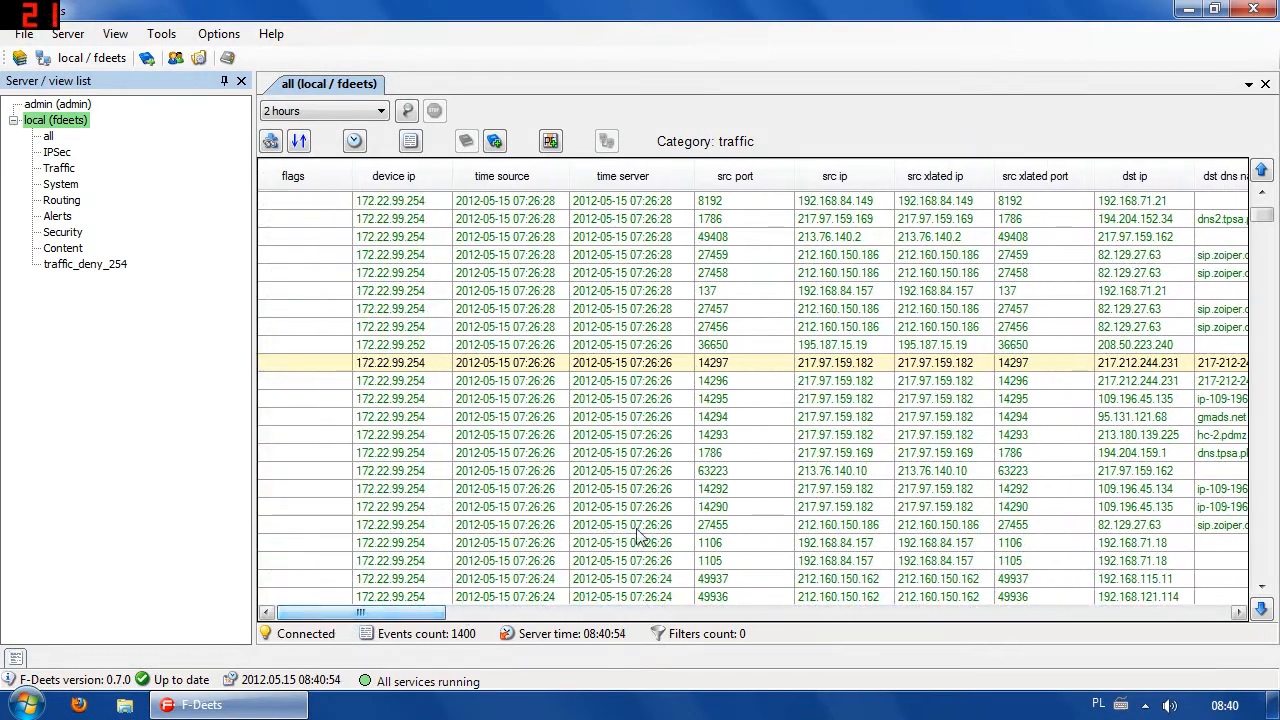
{"action": "double_click", "coordinate": [633, 364]}
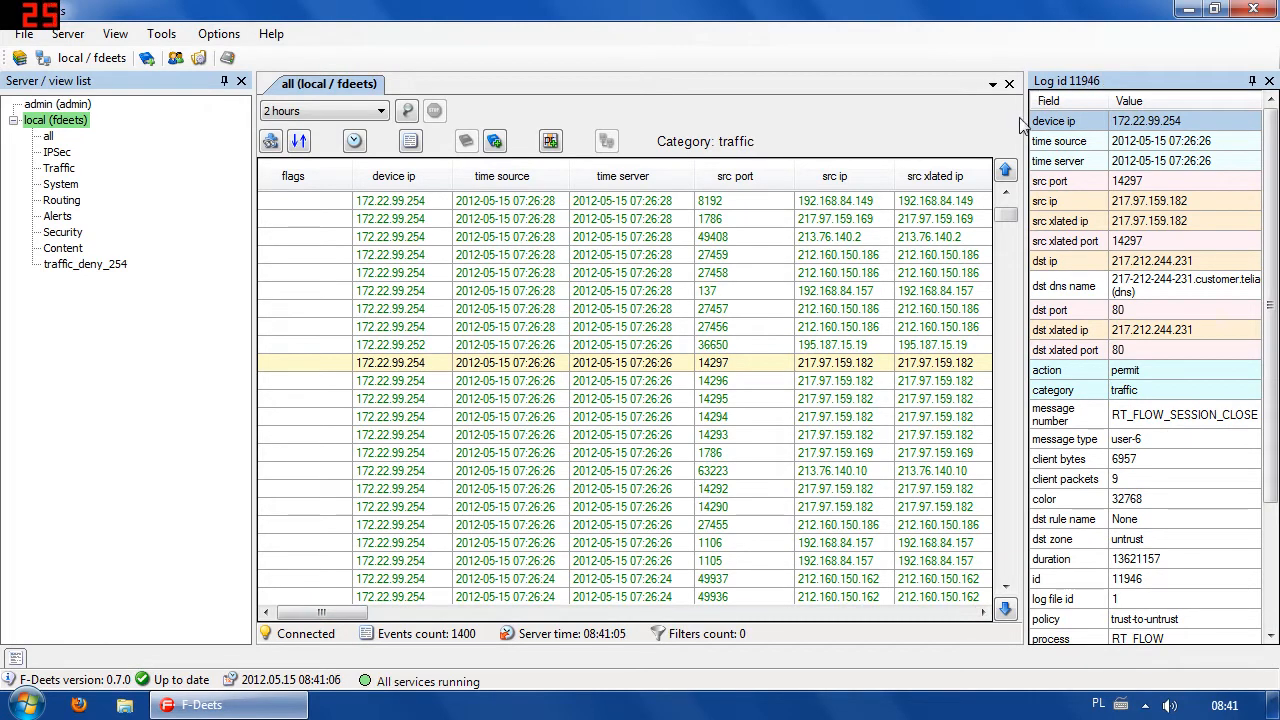
{"action": "left_click_drag", "start_coordinate": [1027, 119], "coordinate": [932, 119]}
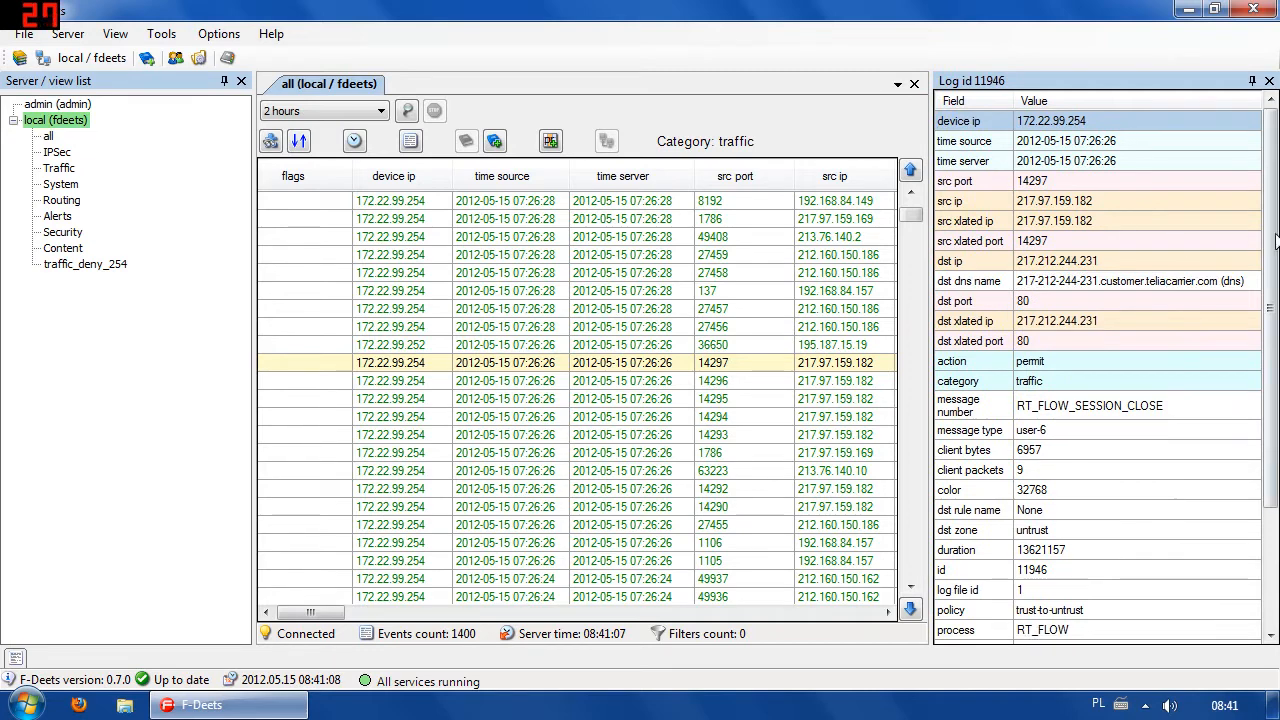
{"action": "mouse_move", "coordinate": [1270, 348]}
{"action": "left_mouse_down"}
{"action": "mouse_move", "coordinate": [1270, 468]}
{"action": "mouse_move", "coordinate": [1270, 348]}
{"action": "left_mouse_up"}
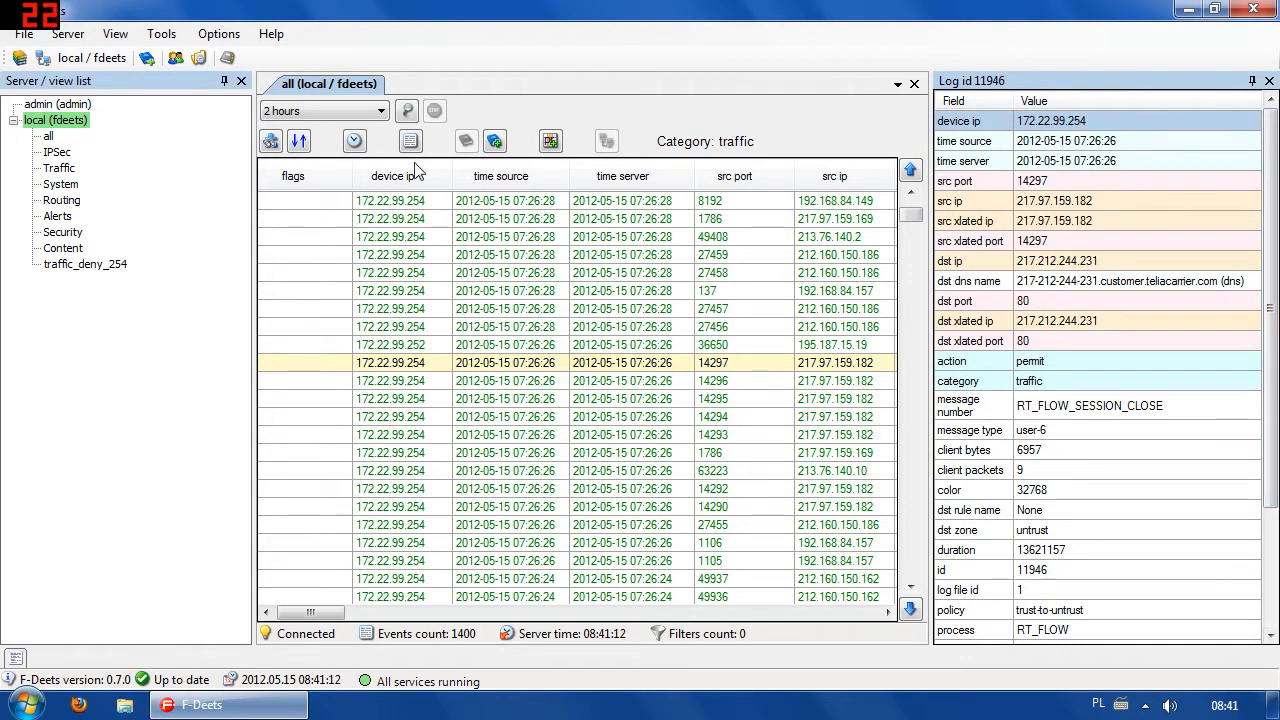
{"action": "left_click", "coordinate": [388, 291]}
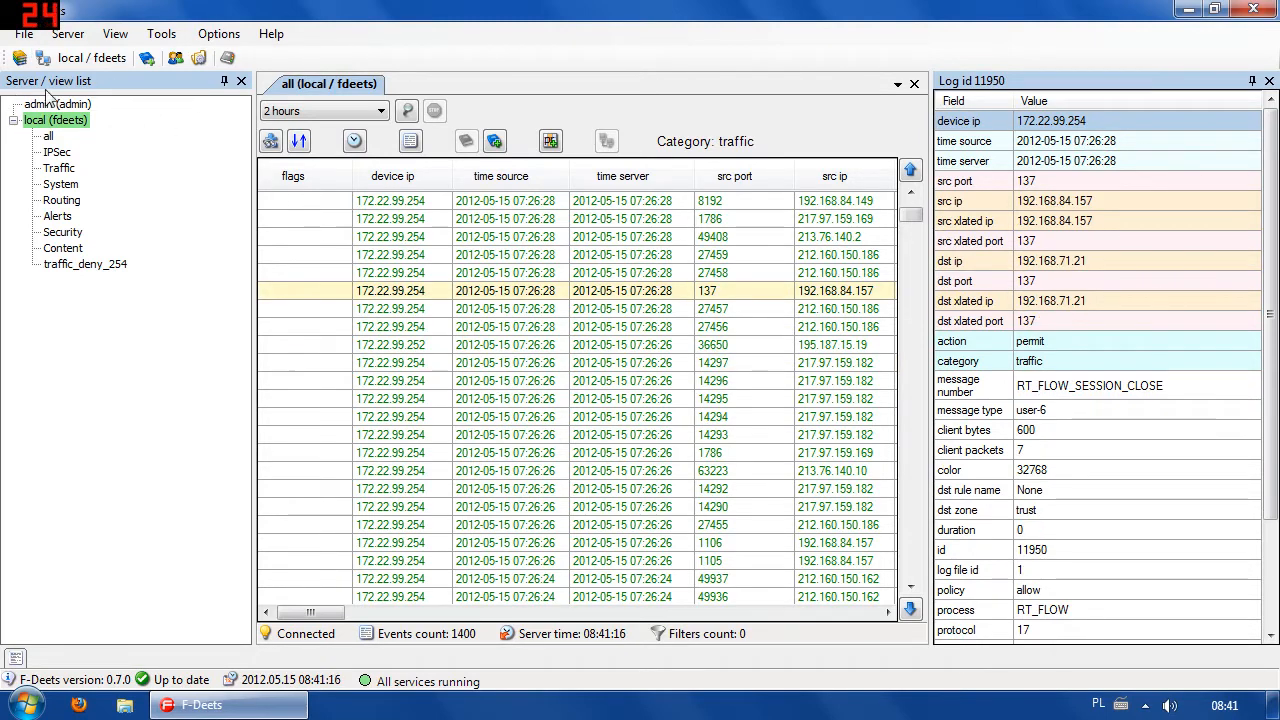
Hide the server / view list to give the event table more room
{"action": "left_click", "coordinate": [241, 81]}
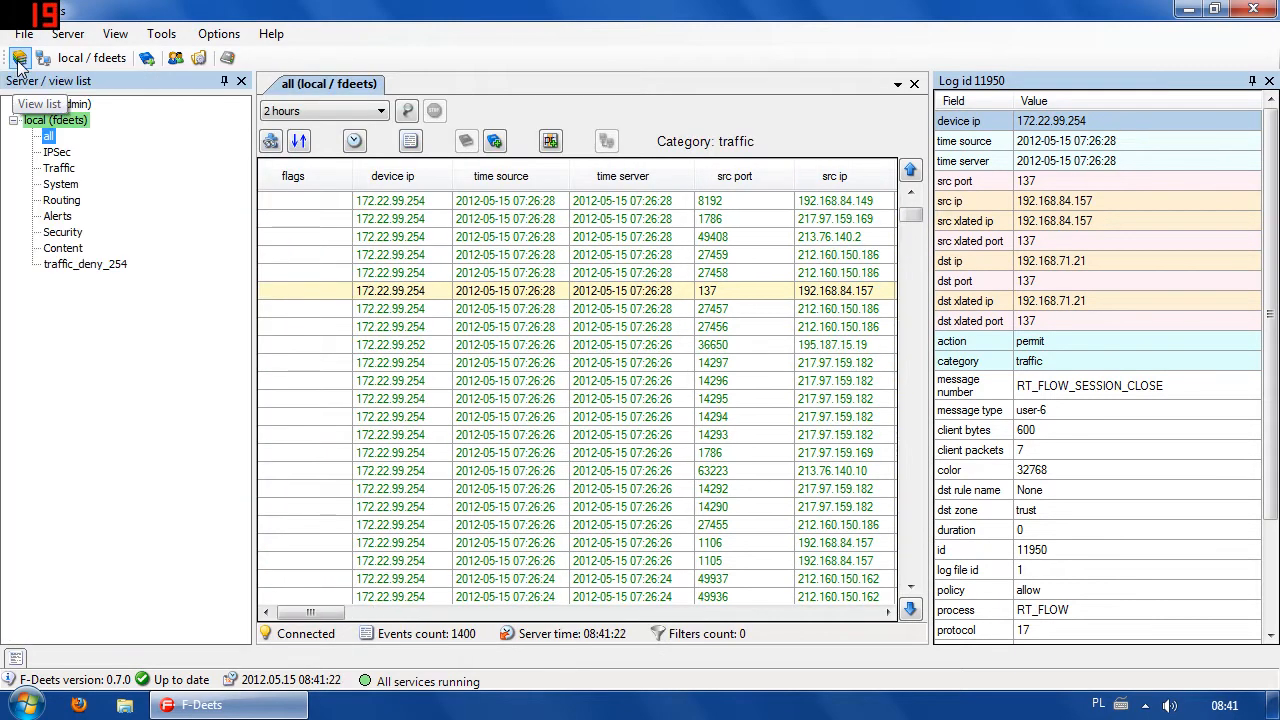
{"action": "left_click", "coordinate": [19, 59]}
{"action": "left_click", "coordinate": [19, 61]}
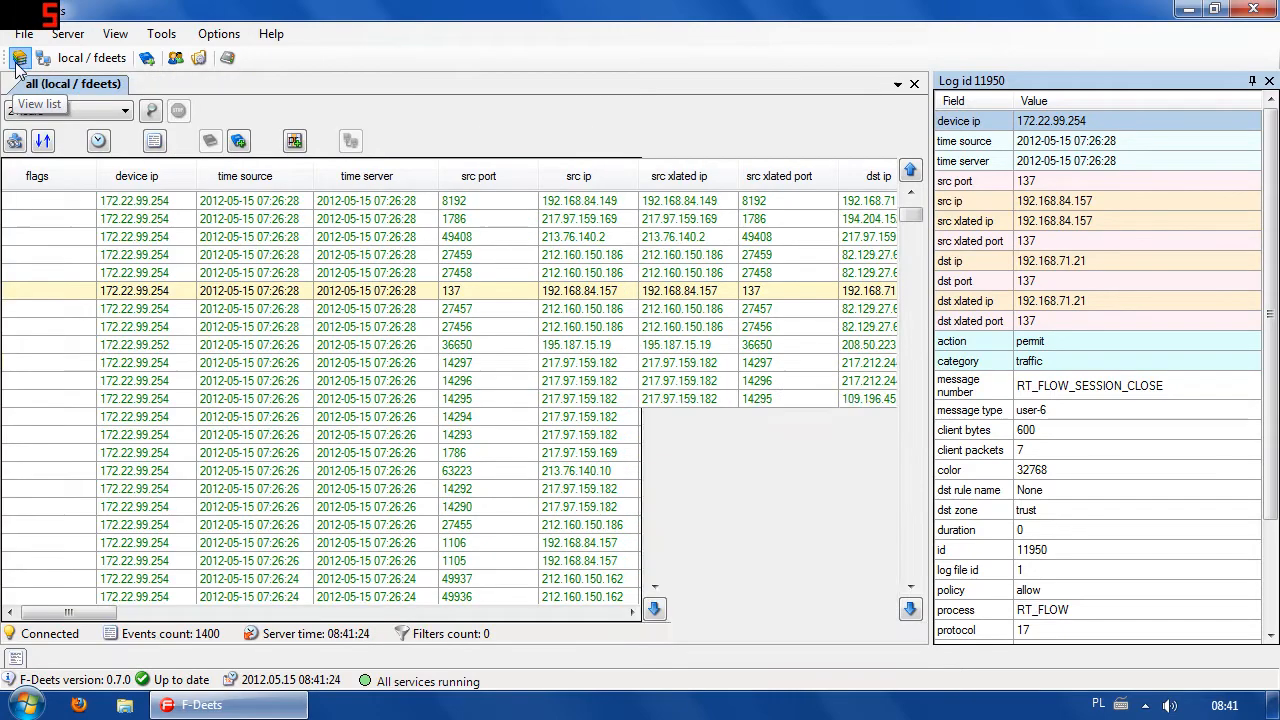
{"action": "left_click", "coordinate": [19, 61]}
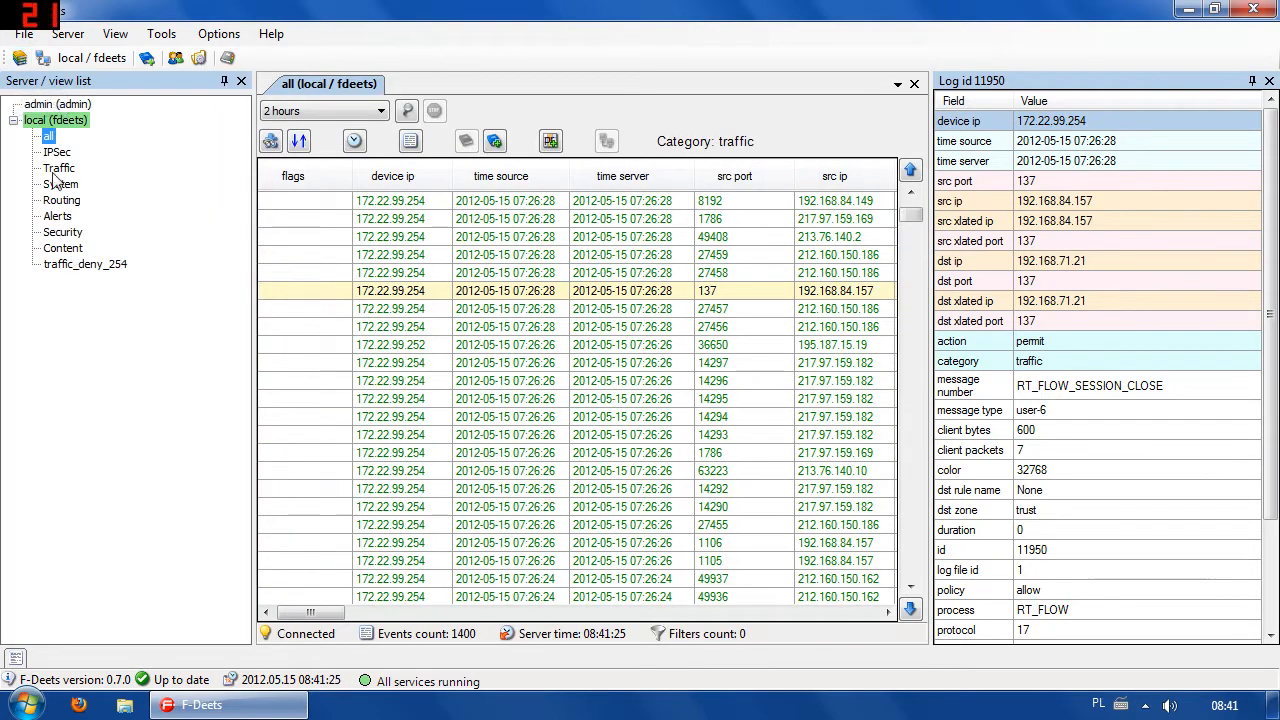
{"action": "left_click", "coordinate": [19, 59]}
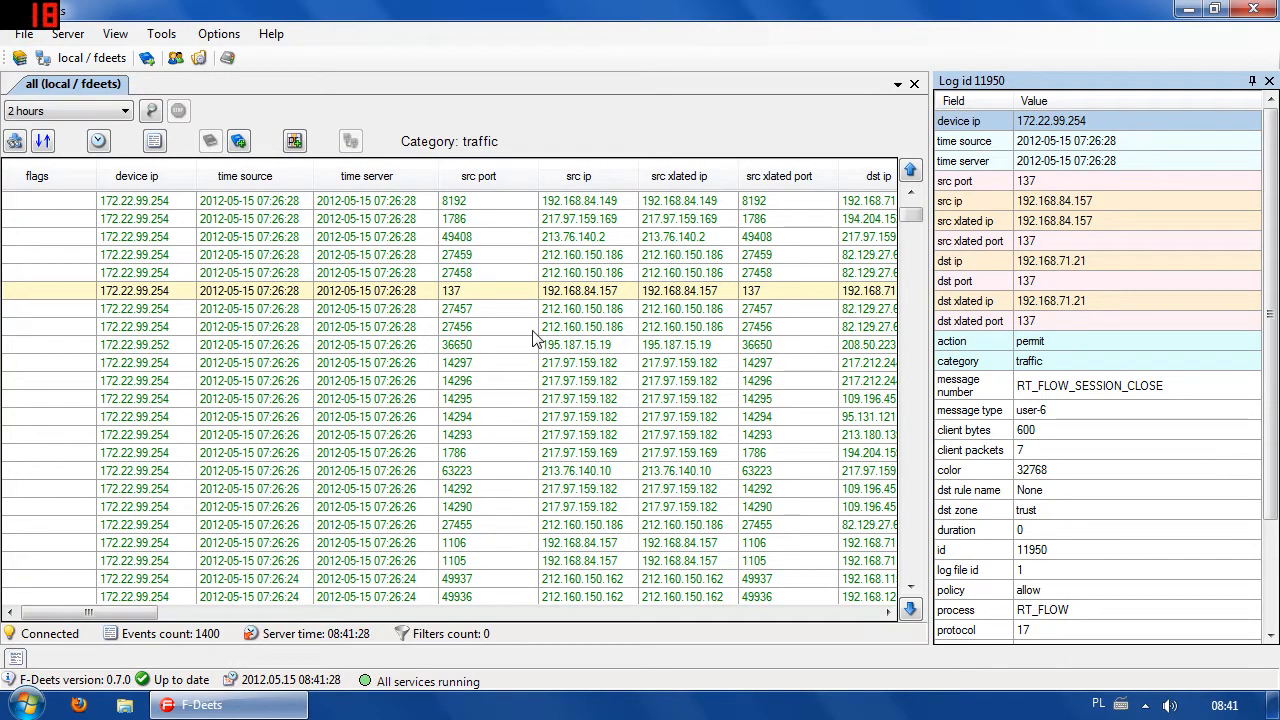
Examine the log details of several events, including those with source ports 27456, 137 and 14295
{"action": "mouse_move", "coordinate": [106, 613]}
{"action": "left_mouse_down"}
{"action": "mouse_move", "coordinate": [117, 613]}
{"action": "mouse_move", "coordinate": [85, 613]}
{"action": "left_mouse_up"}
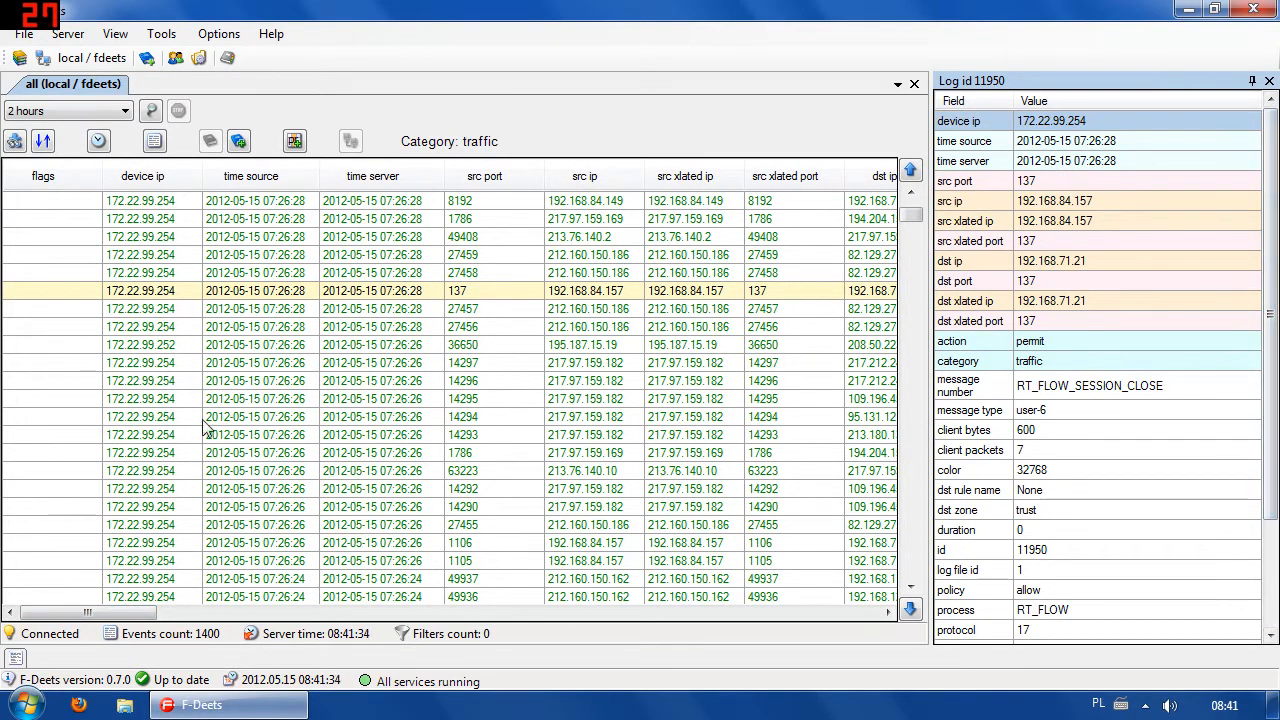
{"action": "left_click", "coordinate": [252, 346]}
{"action": "left_click", "coordinate": [255, 328]}
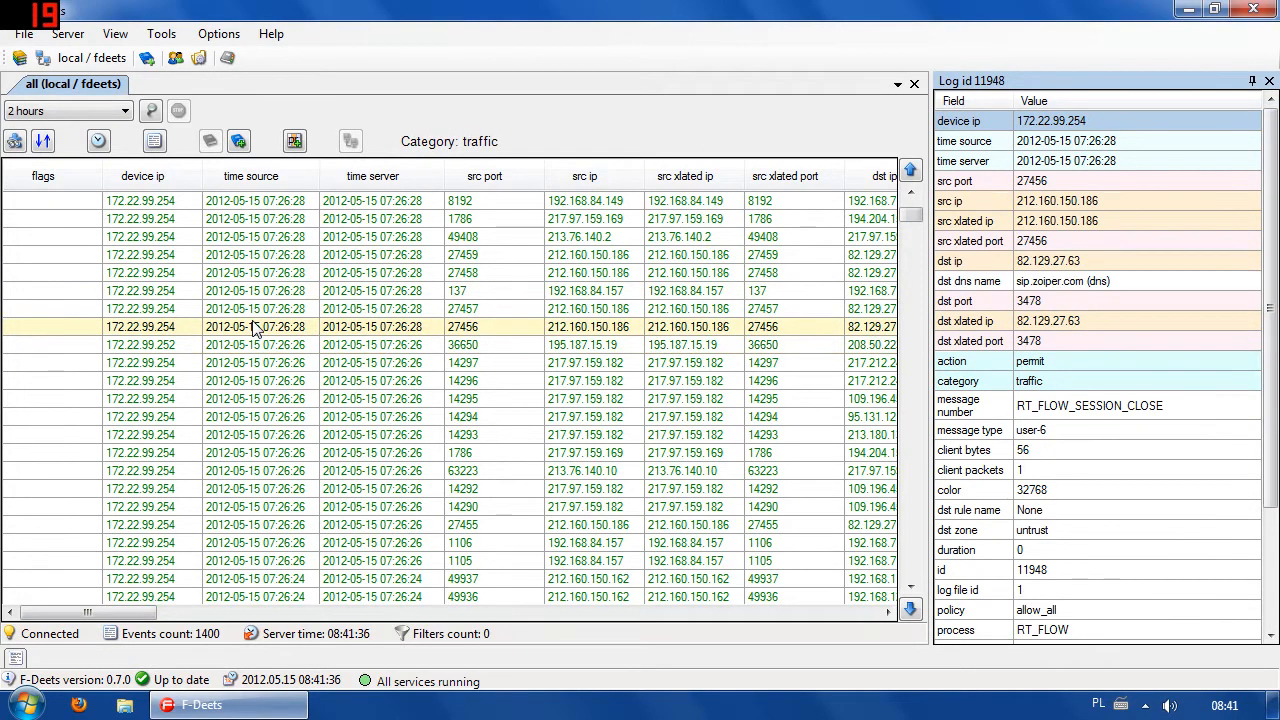
{"action": "left_click", "coordinate": [248, 290]}
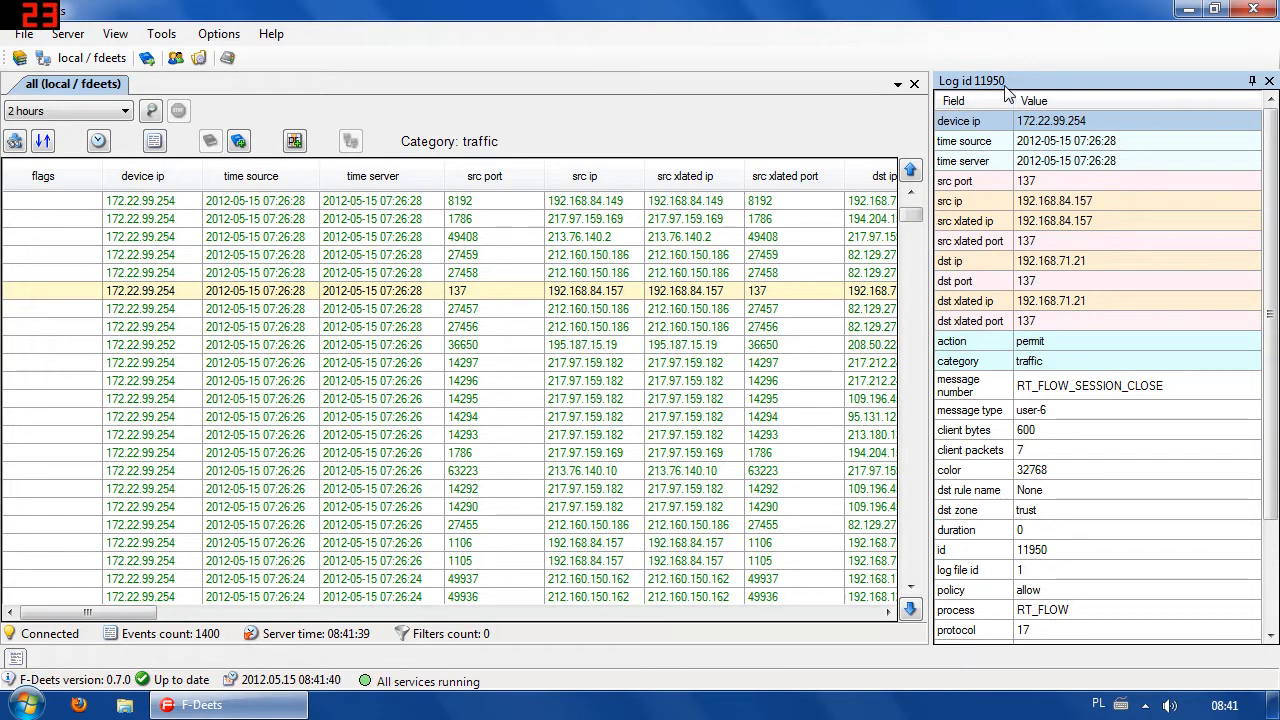
{"action": "scroll", "coordinate": [1270, 220], "scroll_direction": "down", "scroll_amount": 3}
{"action": "left_click", "coordinate": [323, 398]}
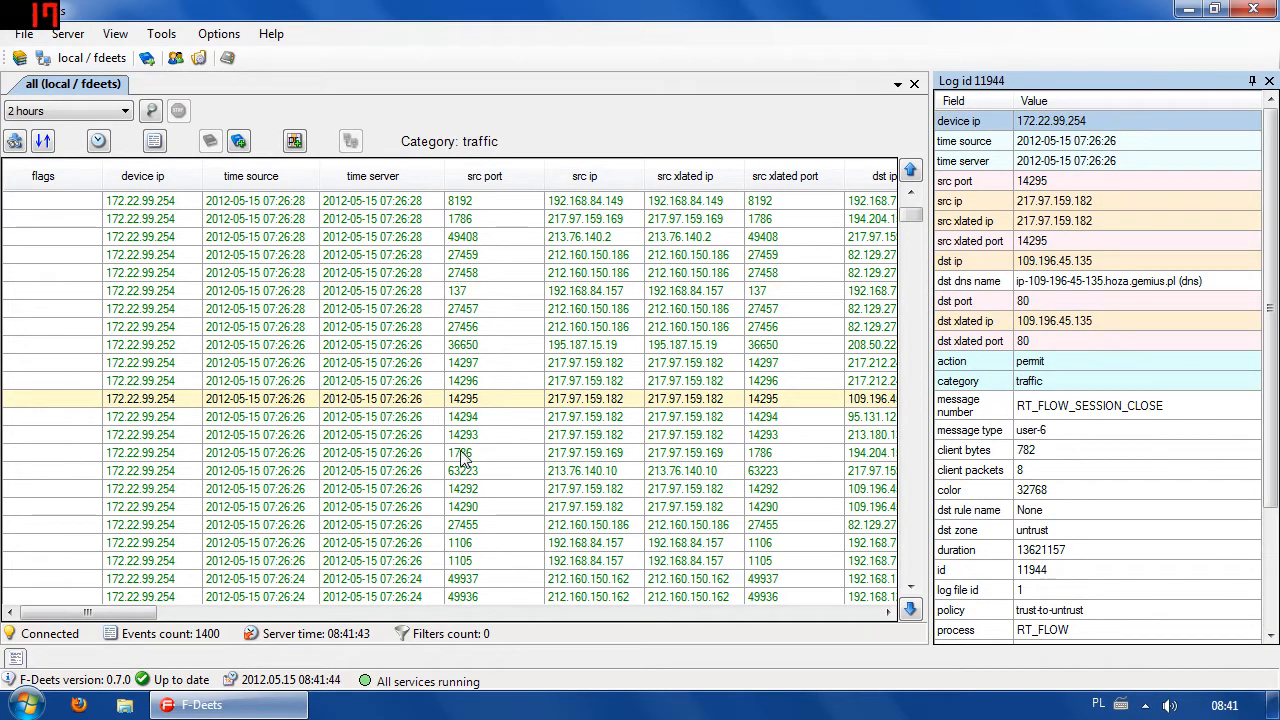
Show the source port 27456 event as a reference message and switch between its reference and regular log details
{"action": "right_click", "coordinate": [347, 327]}
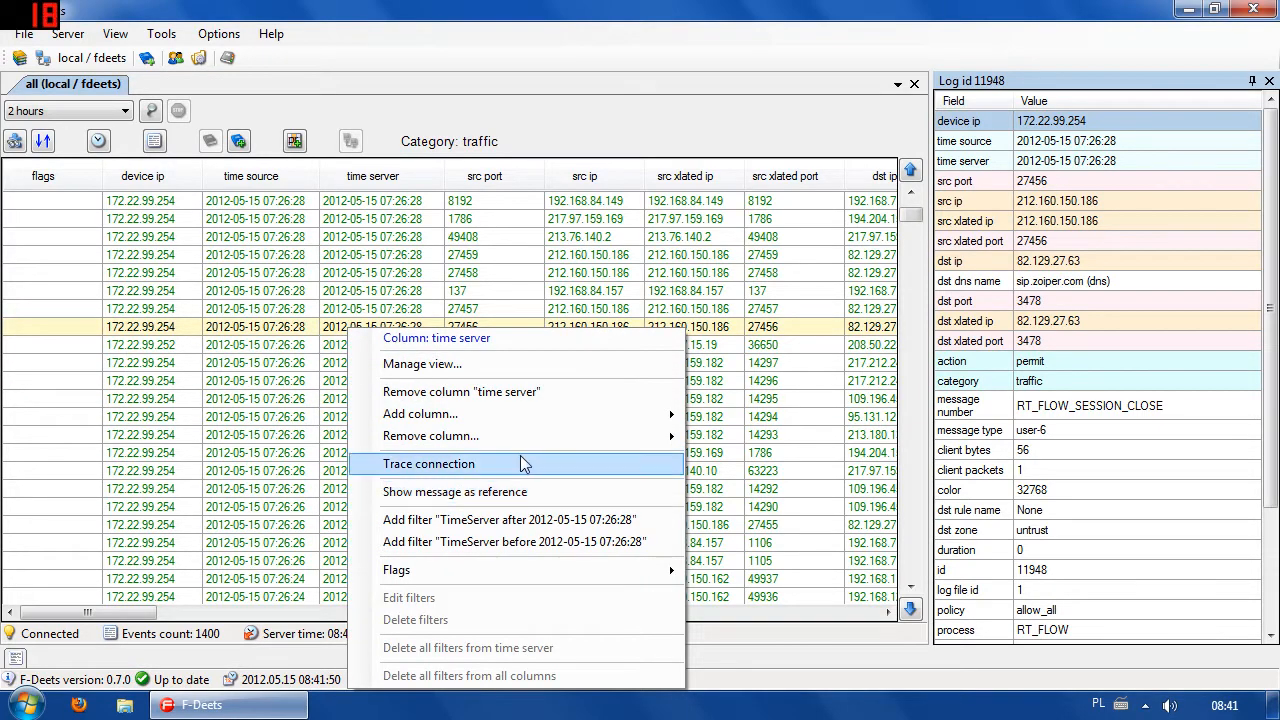
{"action": "left_click", "coordinate": [463, 499]}
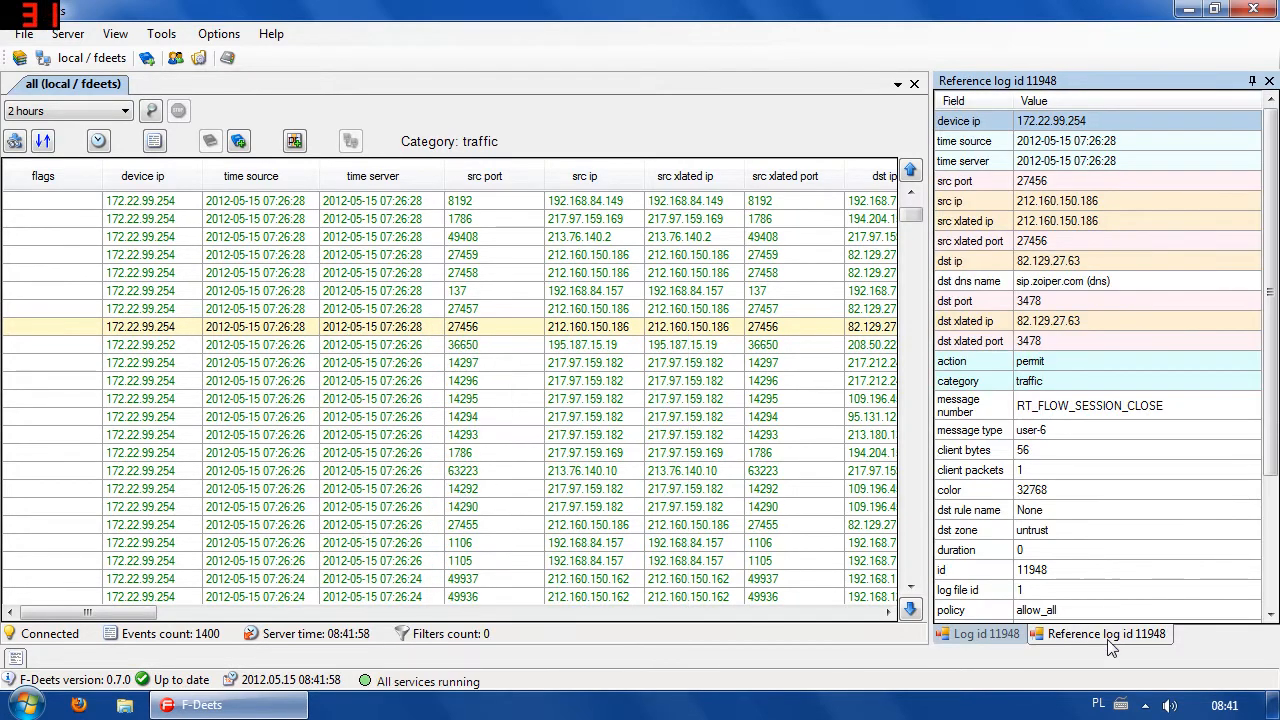
{"action": "left_click_drag", "start_coordinate": [990, 640], "coordinate": [1070, 638]}
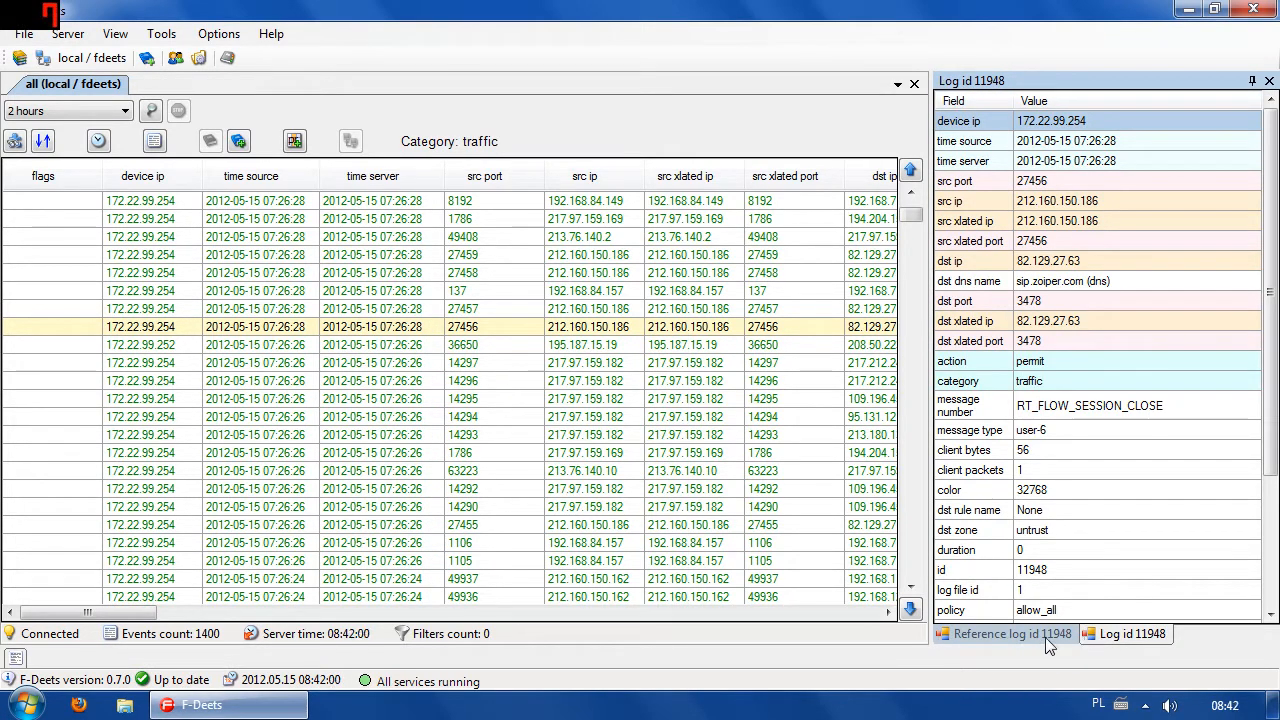
{"action": "left_click", "coordinate": [1112, 634]}
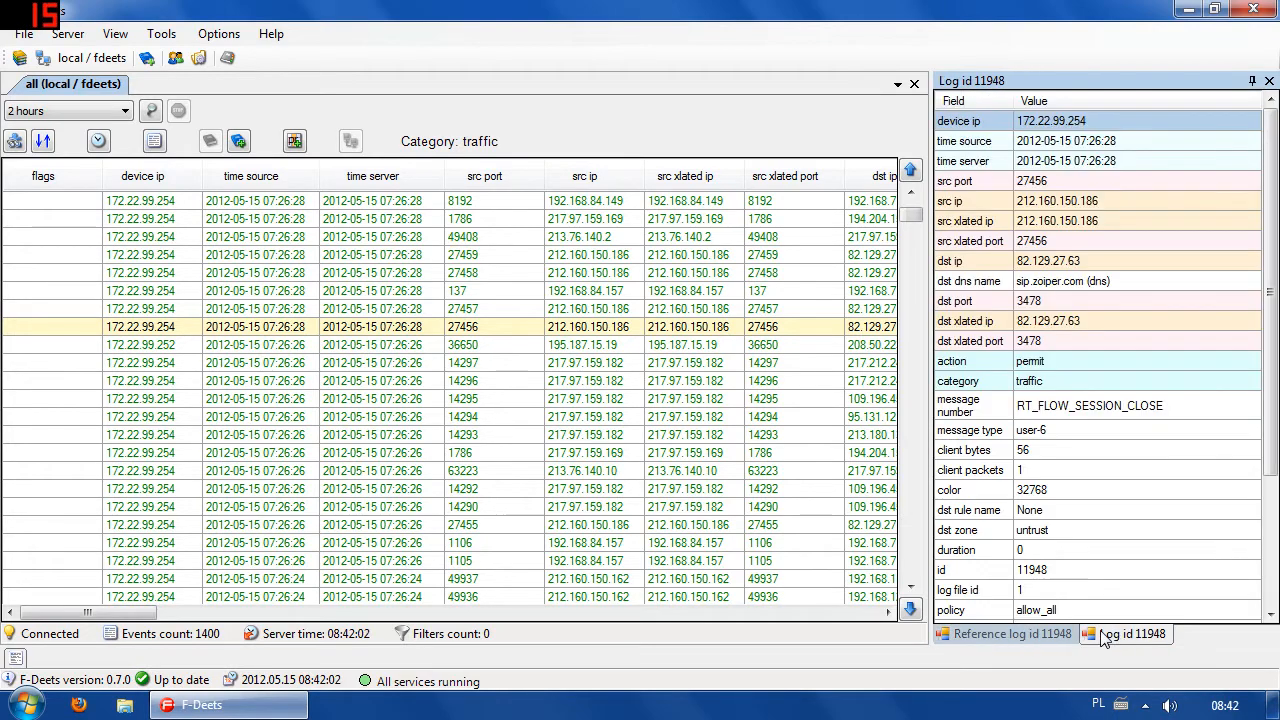
{"action": "left_click", "coordinate": [1050, 633]}
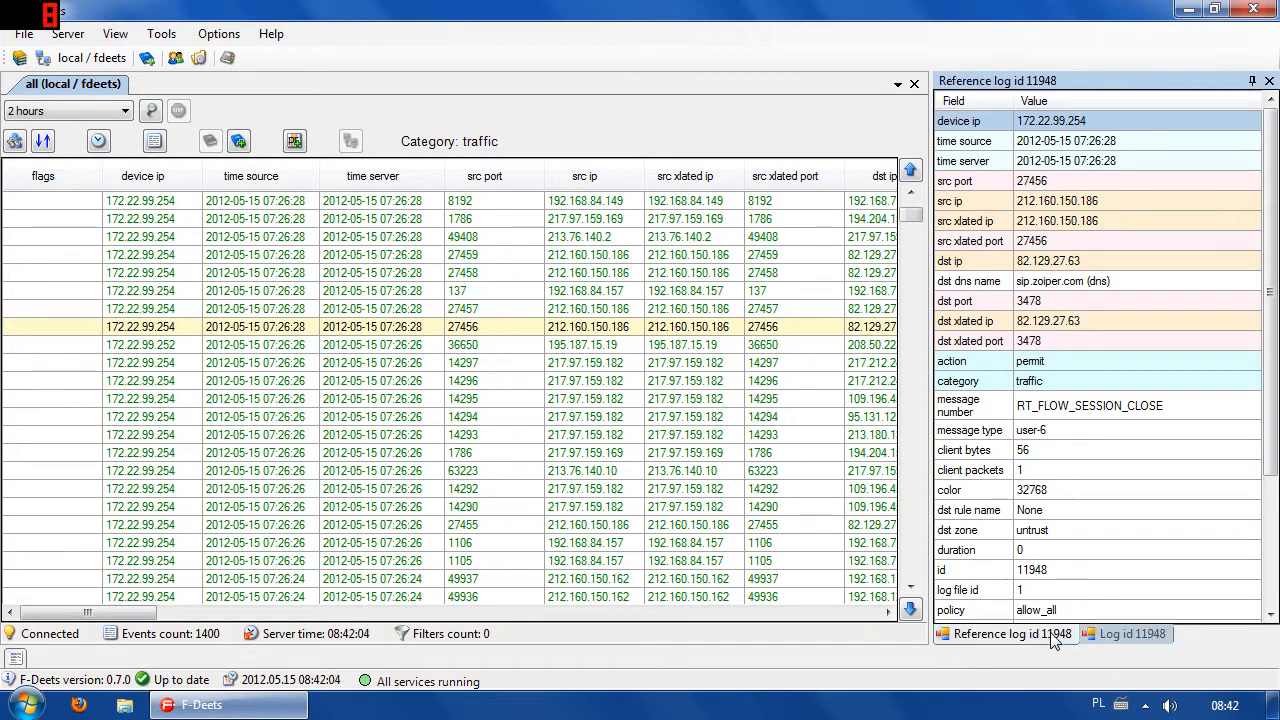
{"action": "left_click", "coordinate": [1124, 632]}
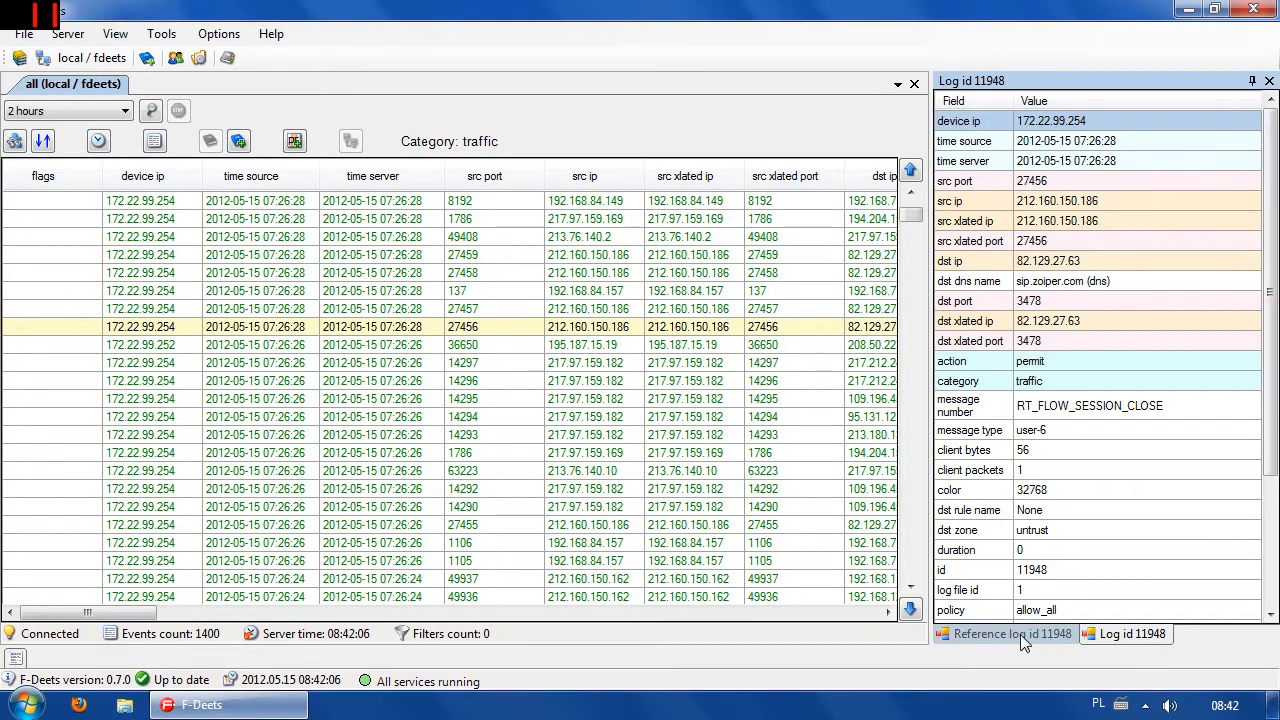
{"action": "left_click", "coordinate": [1020, 634]}
{"action": "left_click", "coordinate": [1145, 633]}
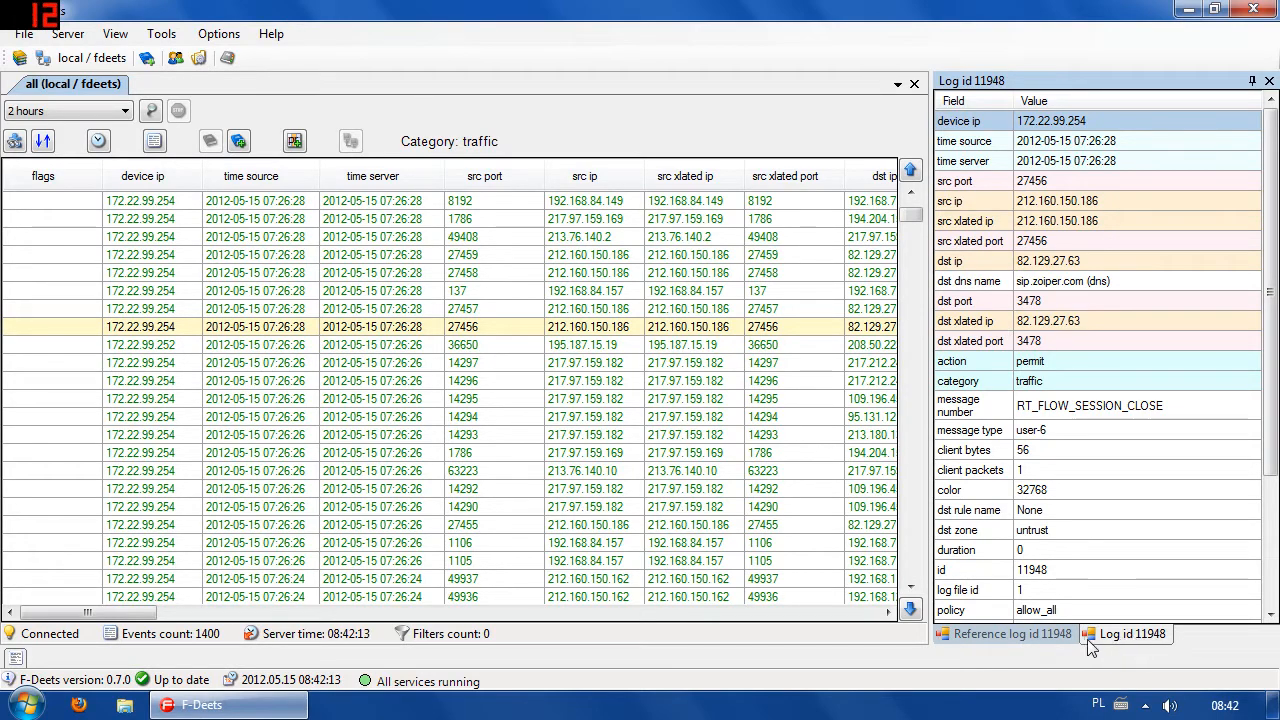
Place the log and reference log details side by side, widen both, and compare the source port 14296 event with the reference
{"action": "left_click_drag", "start_coordinate": [1122, 637], "coordinate": [1080, 362]}
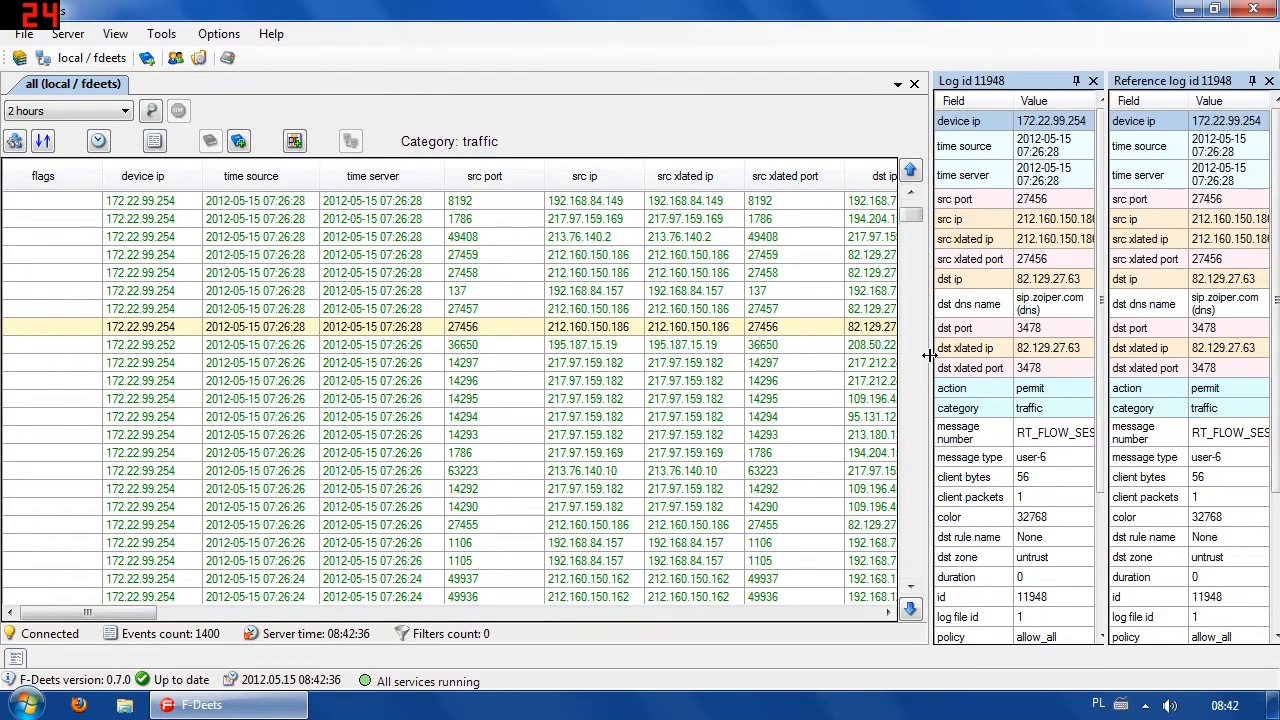
{"action": "left_click_drag", "start_coordinate": [929, 355], "coordinate": [703, 357]}
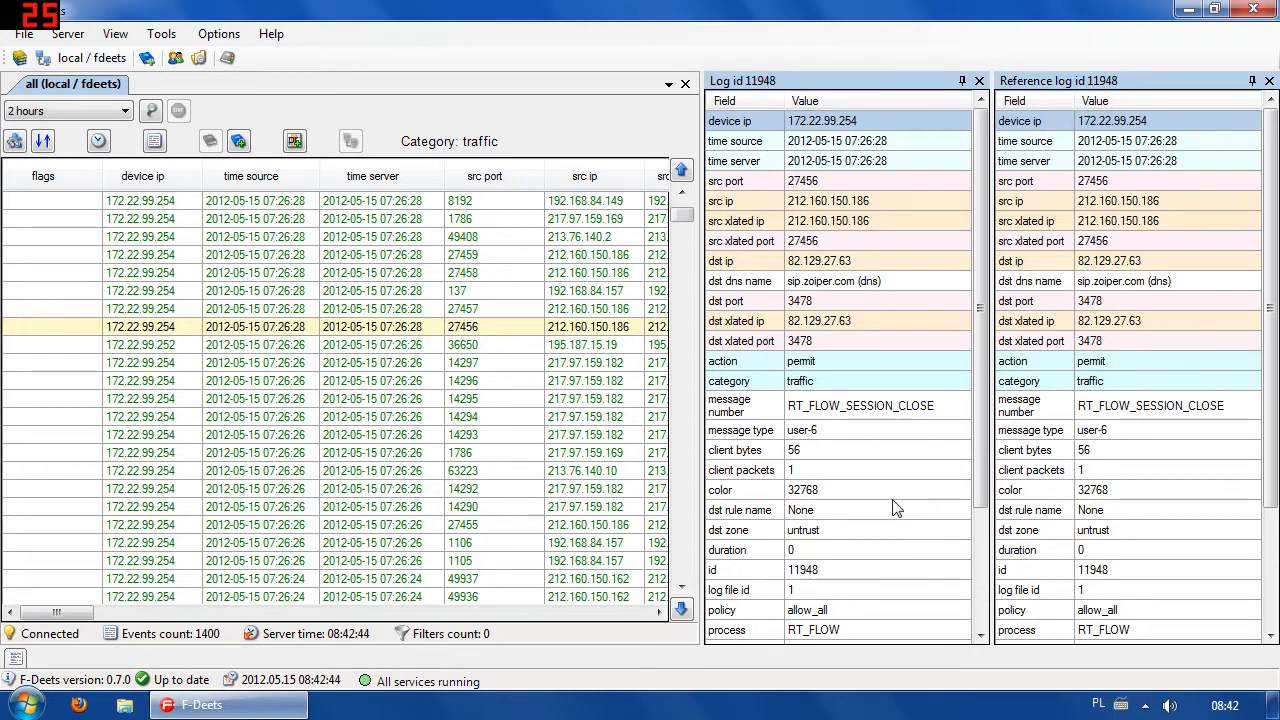
{"action": "left_click", "coordinate": [366, 382]}
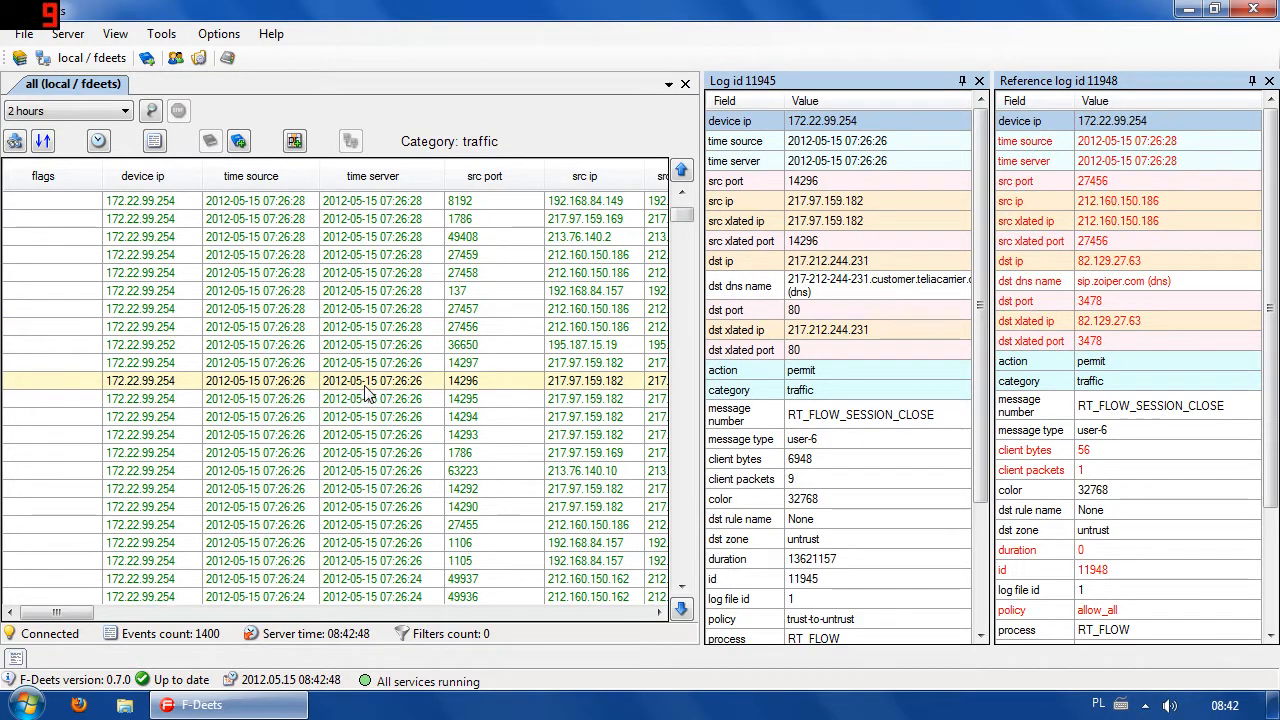
Compare the log details of the source port 14297 and 14296 events with the reference message through its last field
{"action": "left_click", "coordinate": [367, 366]}
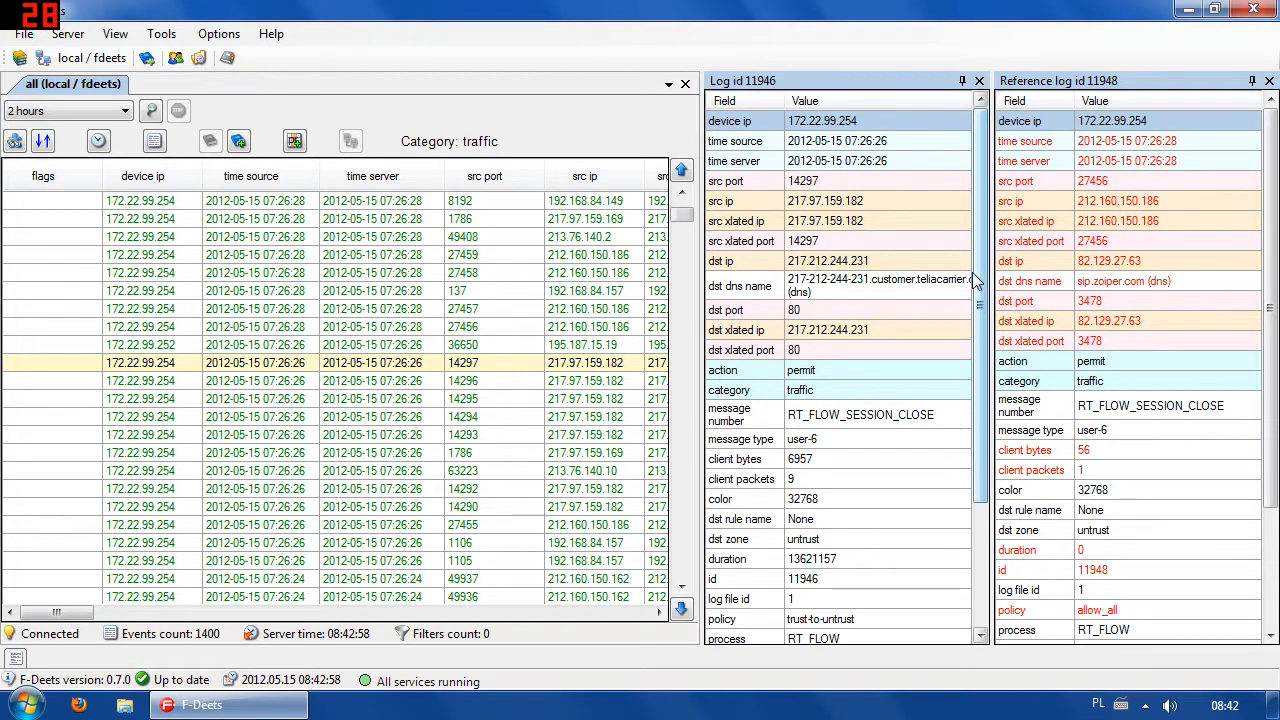
{"action": "scroll", "coordinate": [980, 280], "scroll_direction": "down", "scroll_amount": 4}
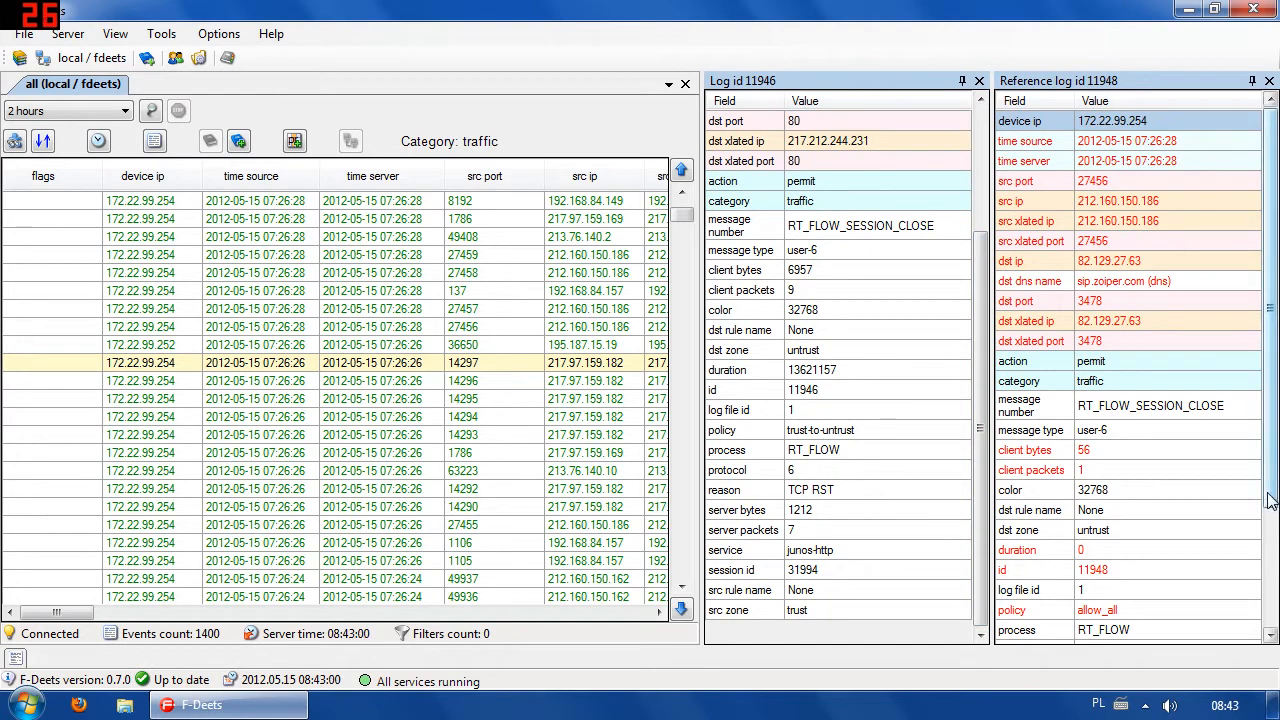
{"action": "scroll", "coordinate": [1130, 370], "scroll_direction": "down", "scroll_amount": 2}
{"action": "scroll", "coordinate": [1130, 370], "scroll_direction": "up", "scroll_amount": 2}
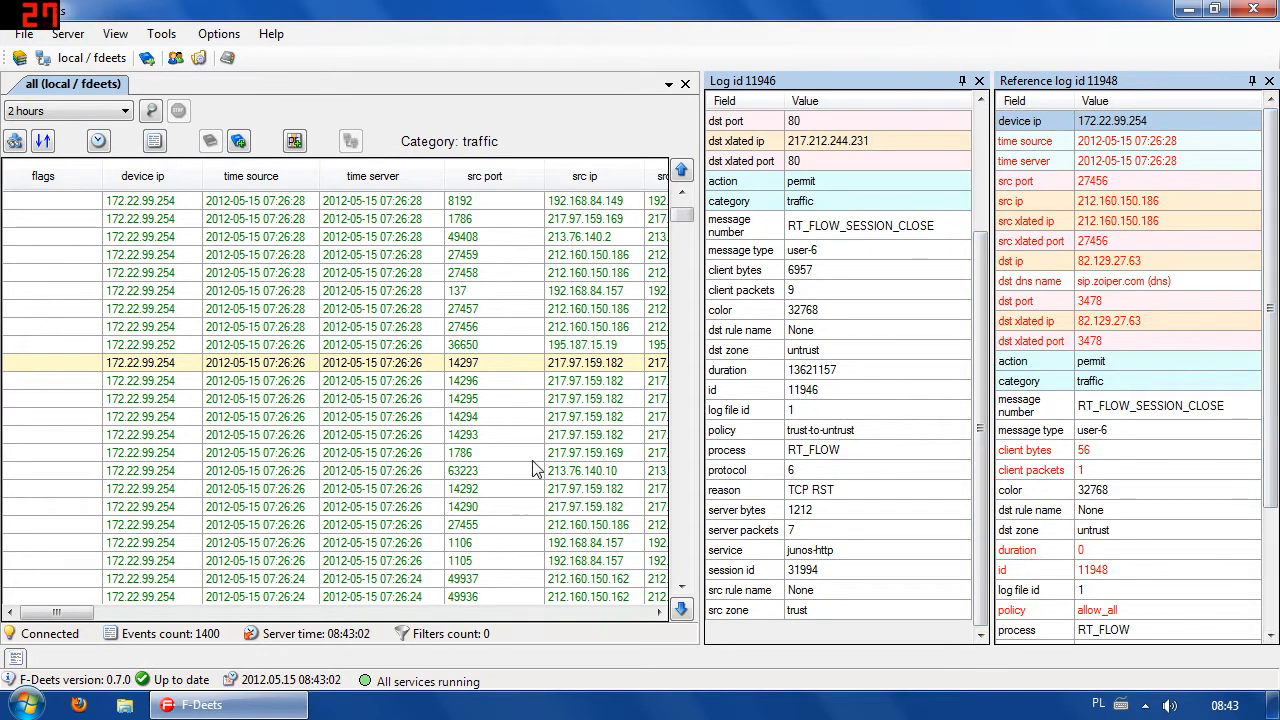
{"action": "scroll", "coordinate": [1128, 370], "scroll_direction": "down", "scroll_amount": 3}
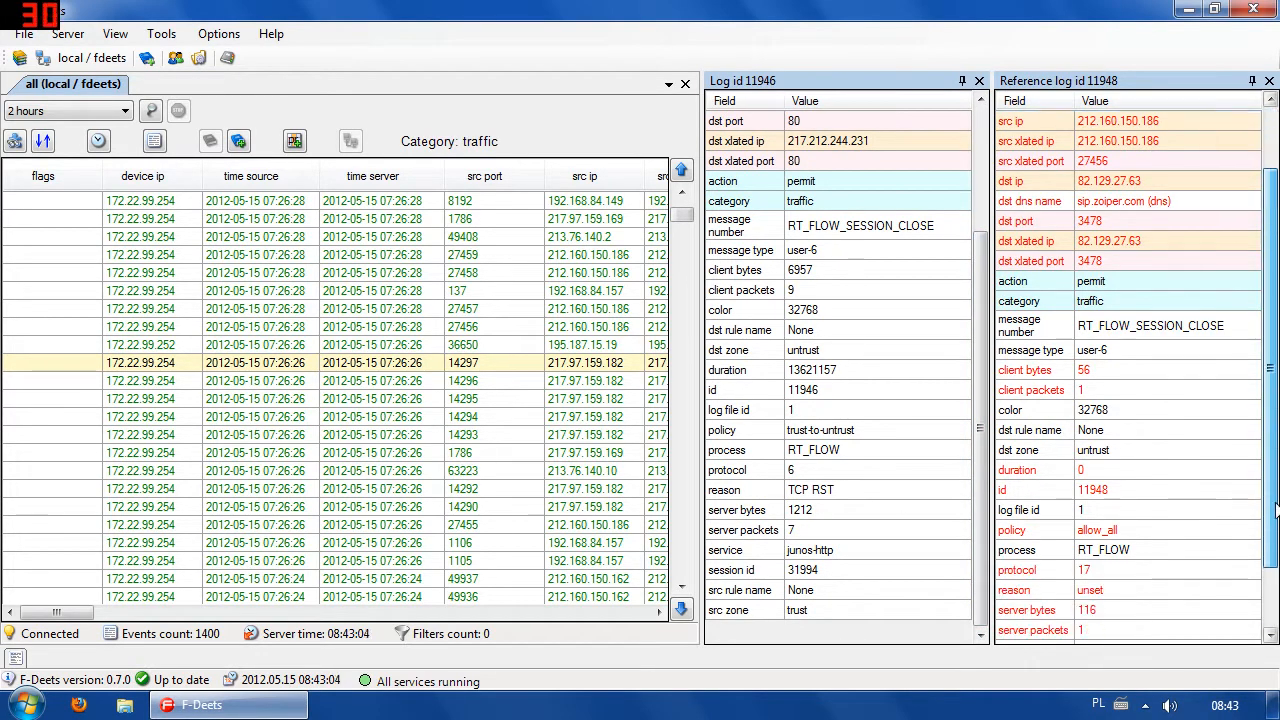
{"action": "left_click", "coordinate": [480, 382]}
{"action": "scroll", "coordinate": [473, 402], "scroll_direction": "down", "scroll_amount": 2}
Find the denied source port 55371 event and compare it with the reference message's color, client bytes and reason fields
{"action": "scroll", "coordinate": [473, 402], "scroll_direction": "down", "scroll_amount": 8}
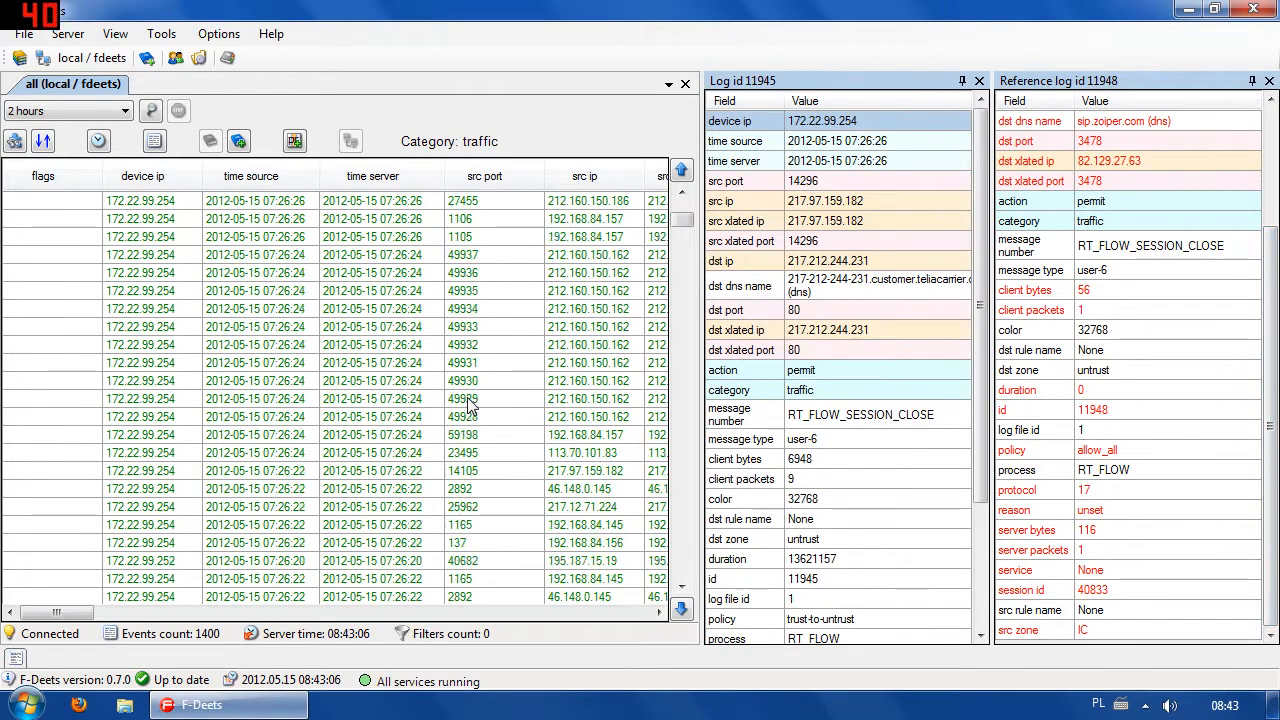
{"action": "left_click_drag", "start_coordinate": [681, 225], "coordinate": [703, 575]}
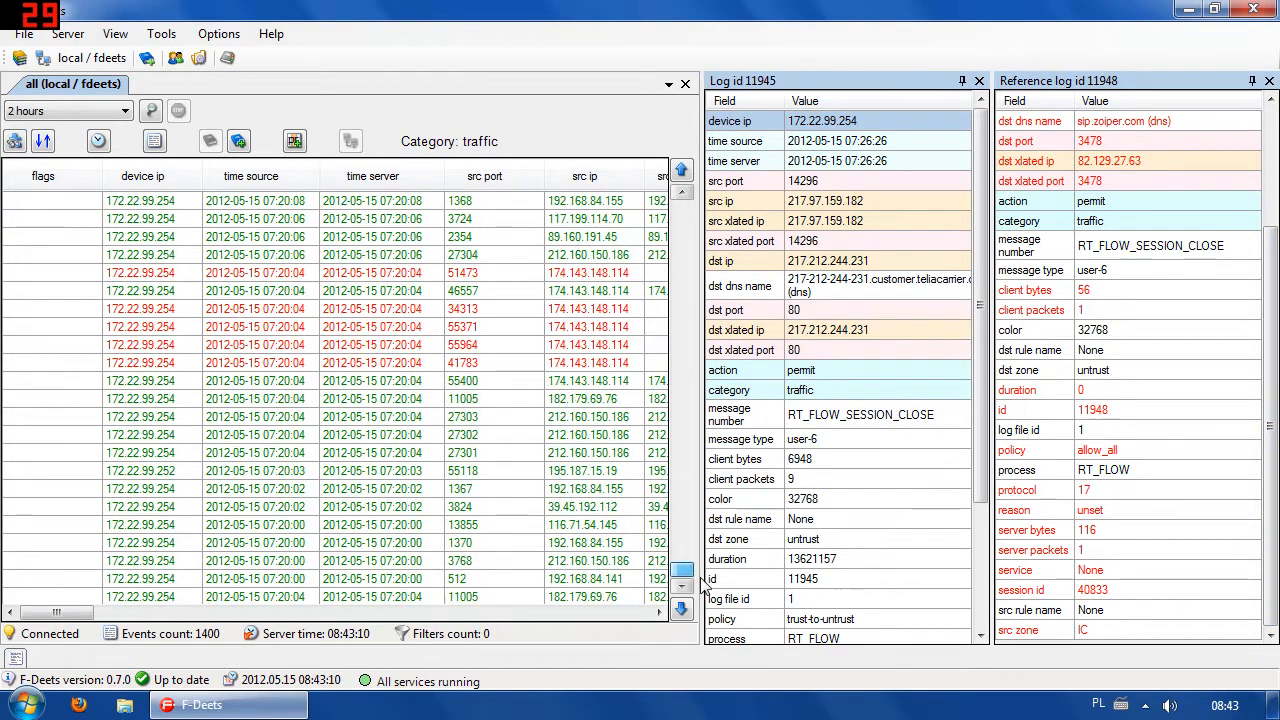
{"action": "left_click", "coordinate": [390, 327]}
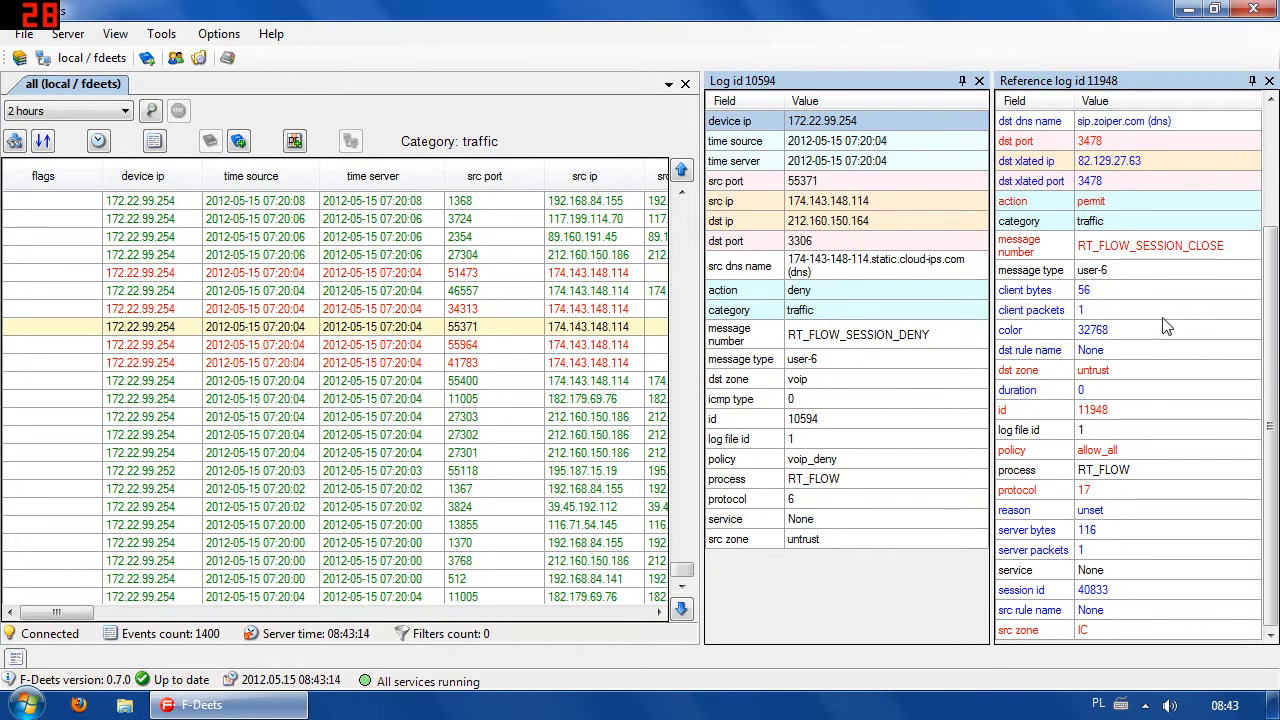
{"action": "left_click", "coordinate": [1066, 292]}
{"action": "left_click", "coordinate": [1095, 330]}
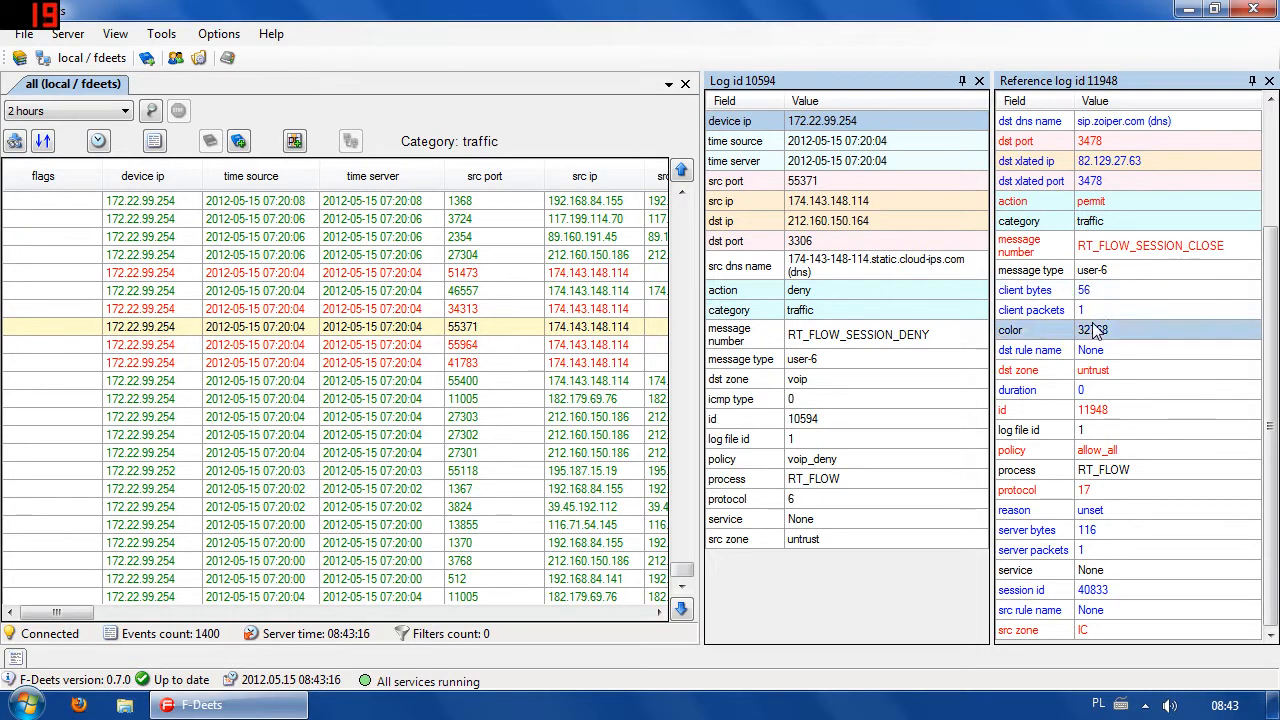
{"action": "left_click", "coordinate": [1040, 290]}
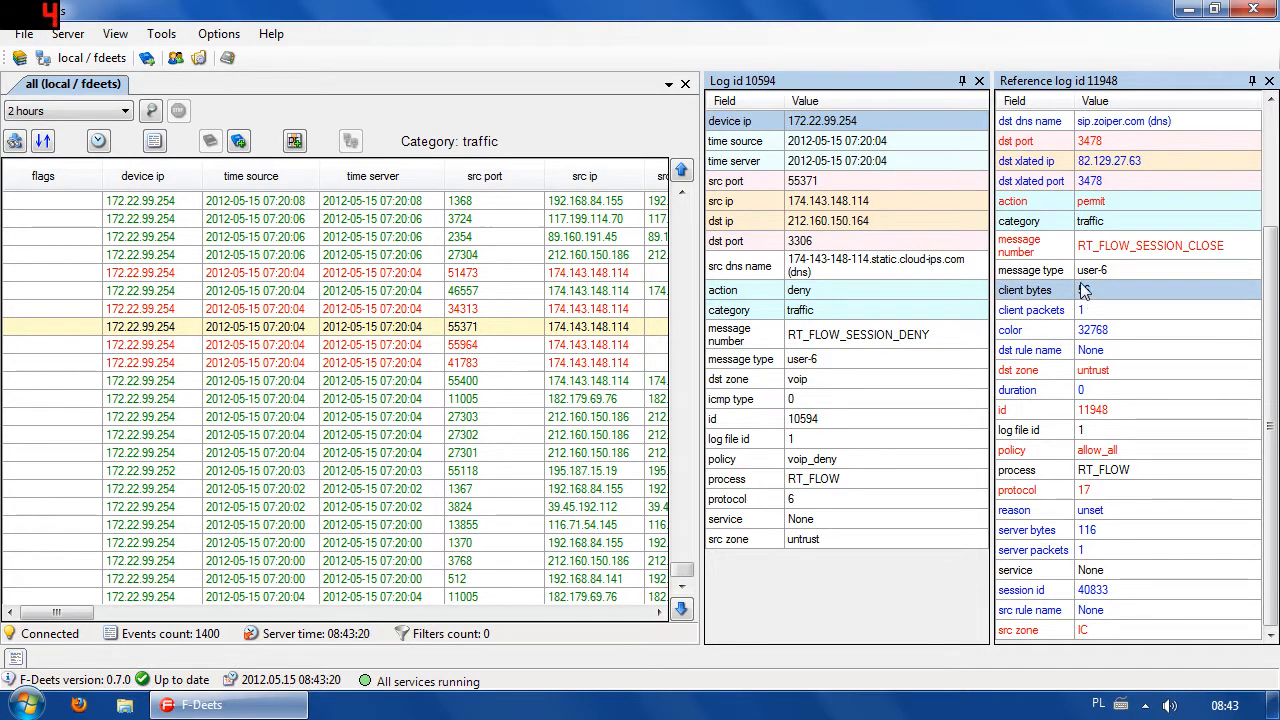
{"action": "left_click", "coordinate": [1070, 512]}
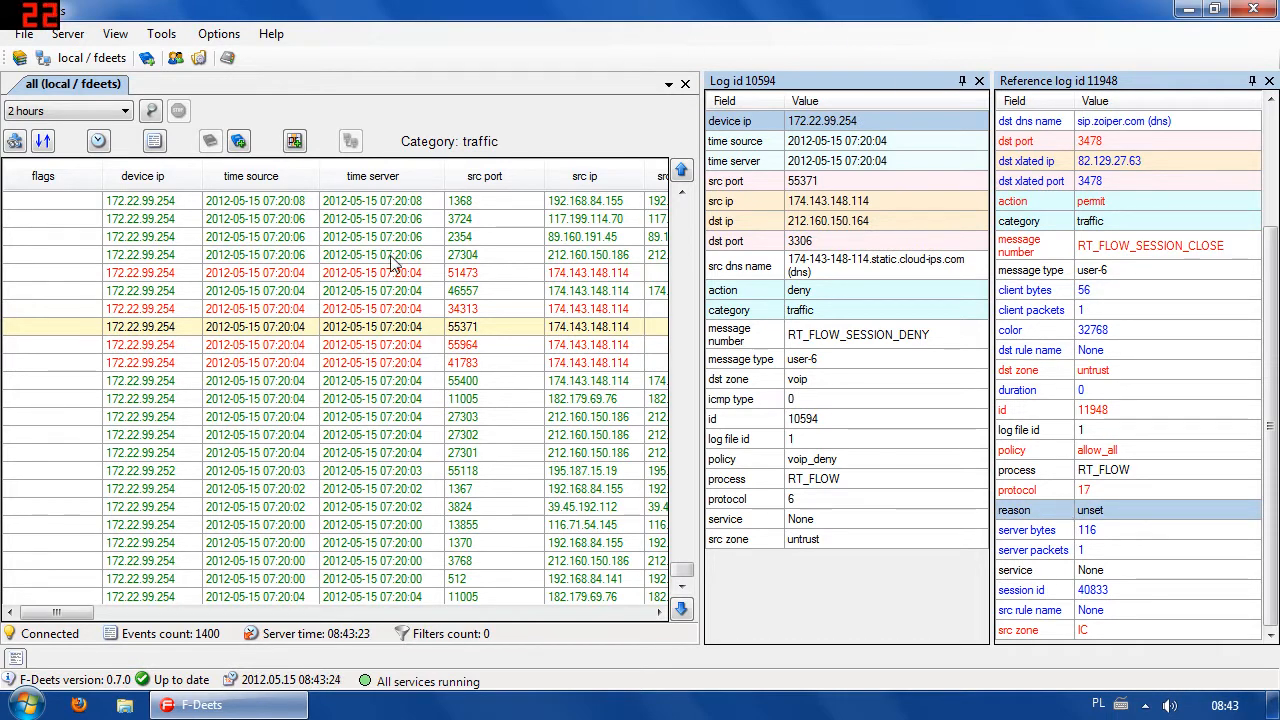
Compare the source port 27301 and 27304 events with the reference message, stacking the reference log details above the regular ones
{"action": "left_click", "coordinate": [264, 454]}
{"action": "right_click", "coordinate": [253, 465]}
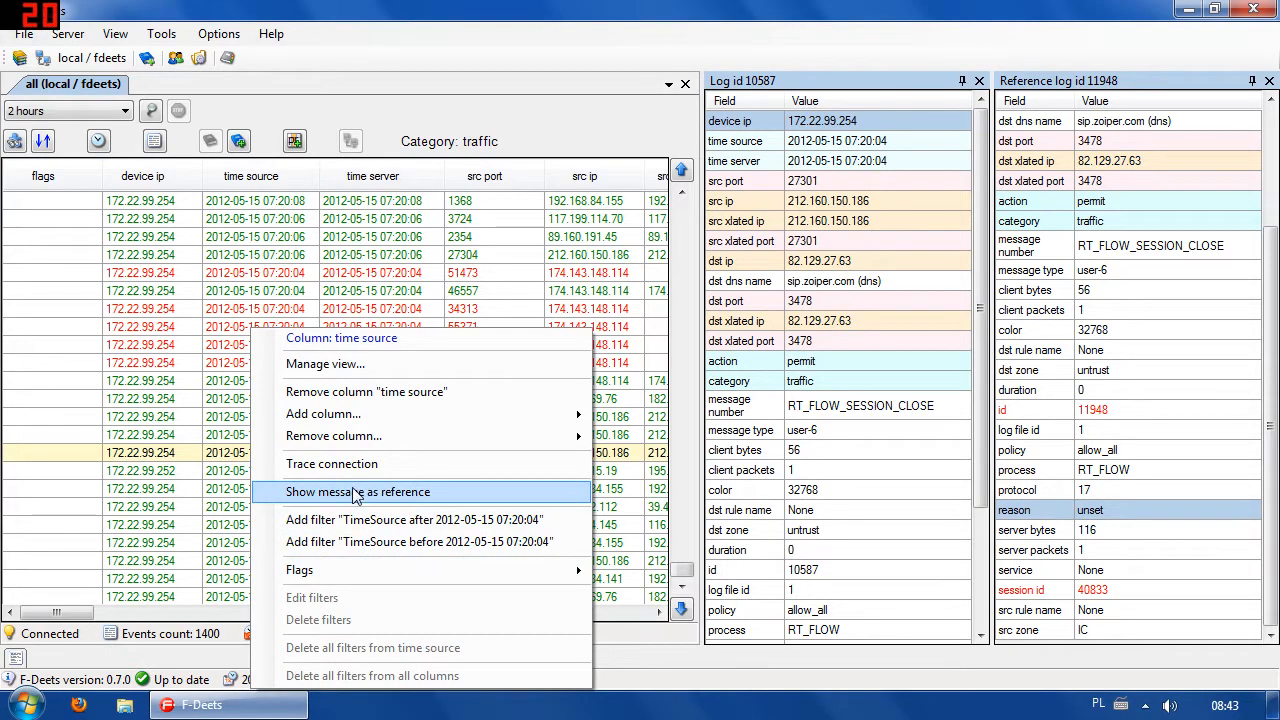
{"action": "left_click", "coordinate": [420, 254]}
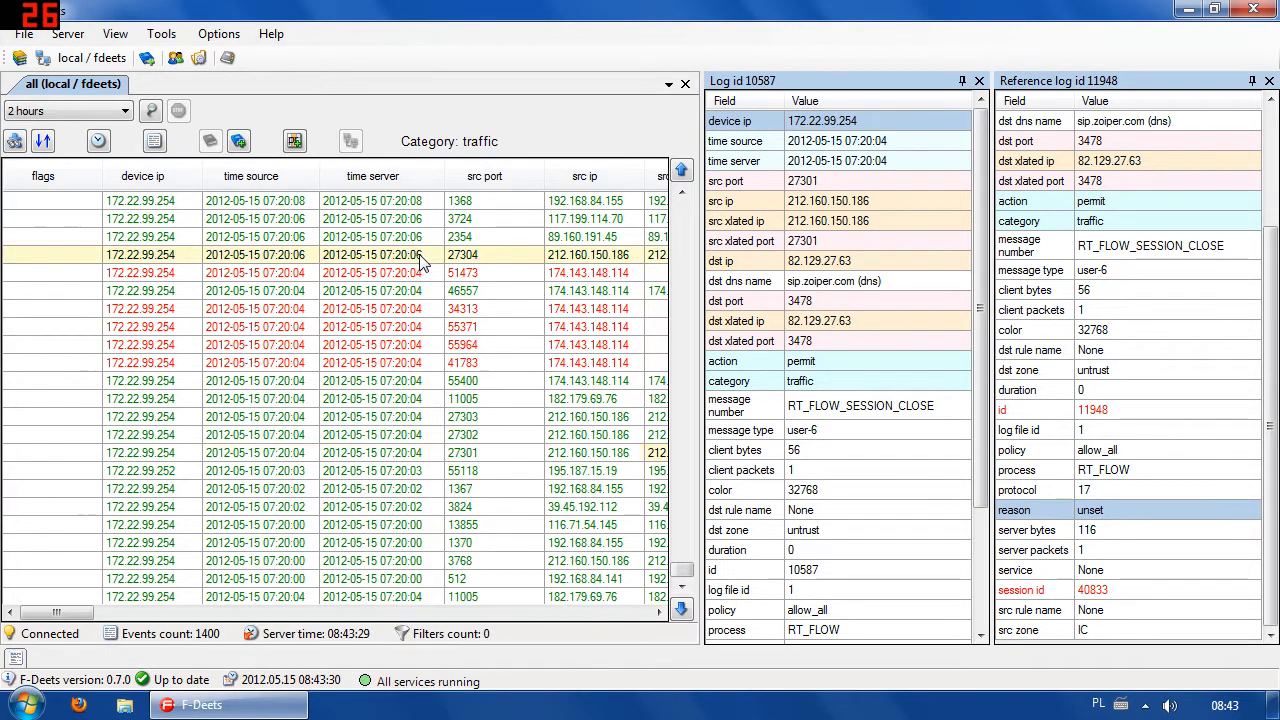
{"action": "left_click_drag", "start_coordinate": [770, 90], "coordinate": [1136, 384]}
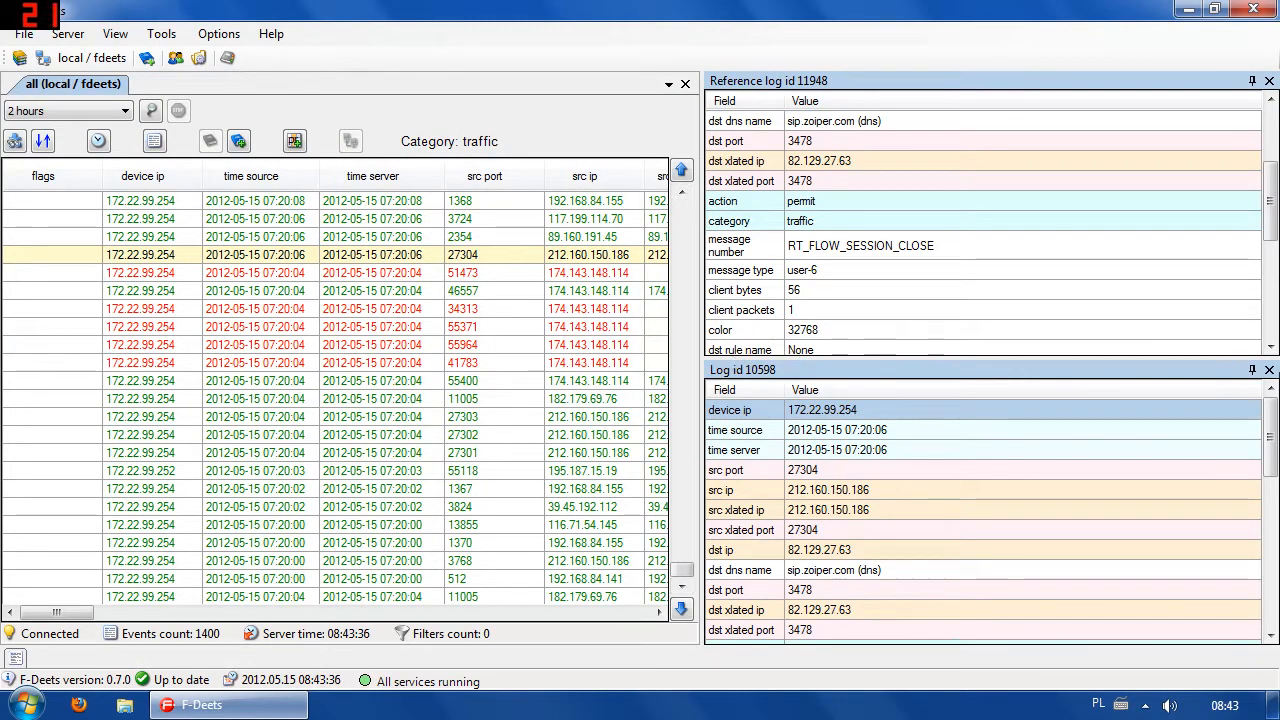
{"action": "mouse_move", "coordinate": [1274, 440]}
{"action": "left_mouse_down"}
{"action": "mouse_move", "coordinate": [1274, 594]}
{"action": "mouse_move", "coordinate": [1274, 430]}
{"action": "left_mouse_up"}
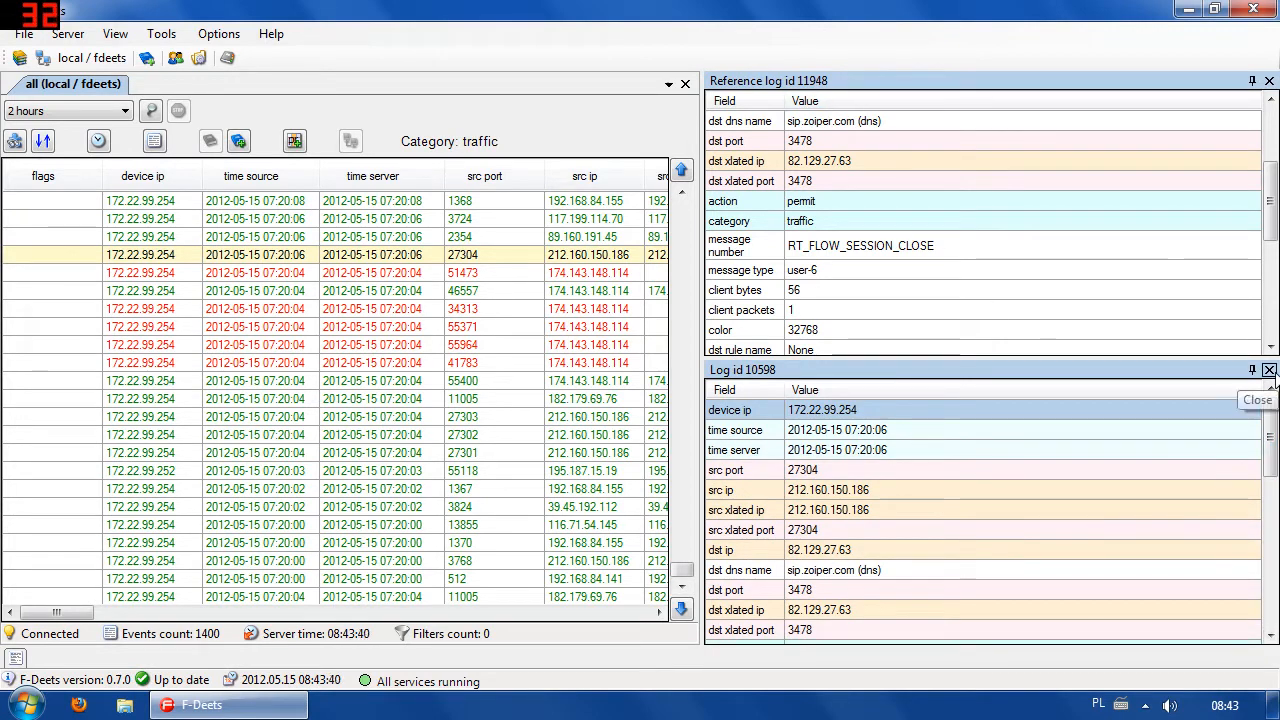
{"action": "left_click_drag", "start_coordinate": [1267, 250], "coordinate": [1267, 185]}
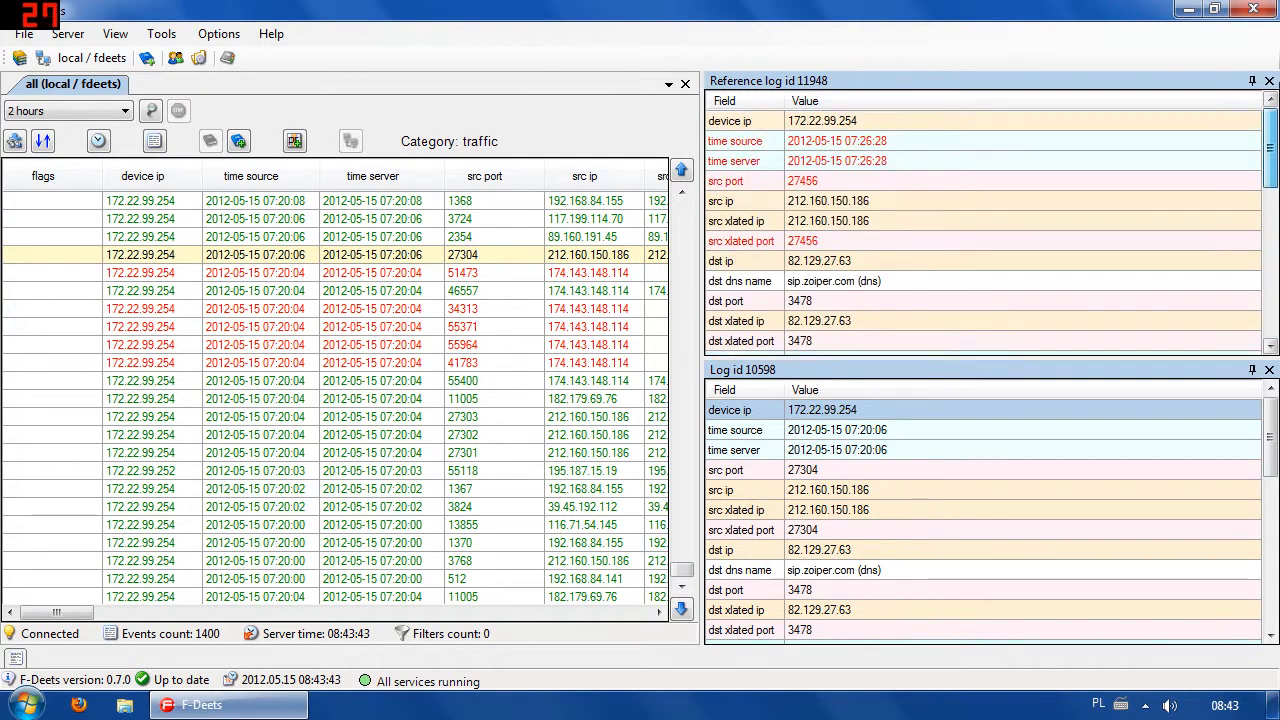
Close the reference log details and the log details, and show the server / view list again
{"action": "left_click", "coordinate": [1269, 80]}
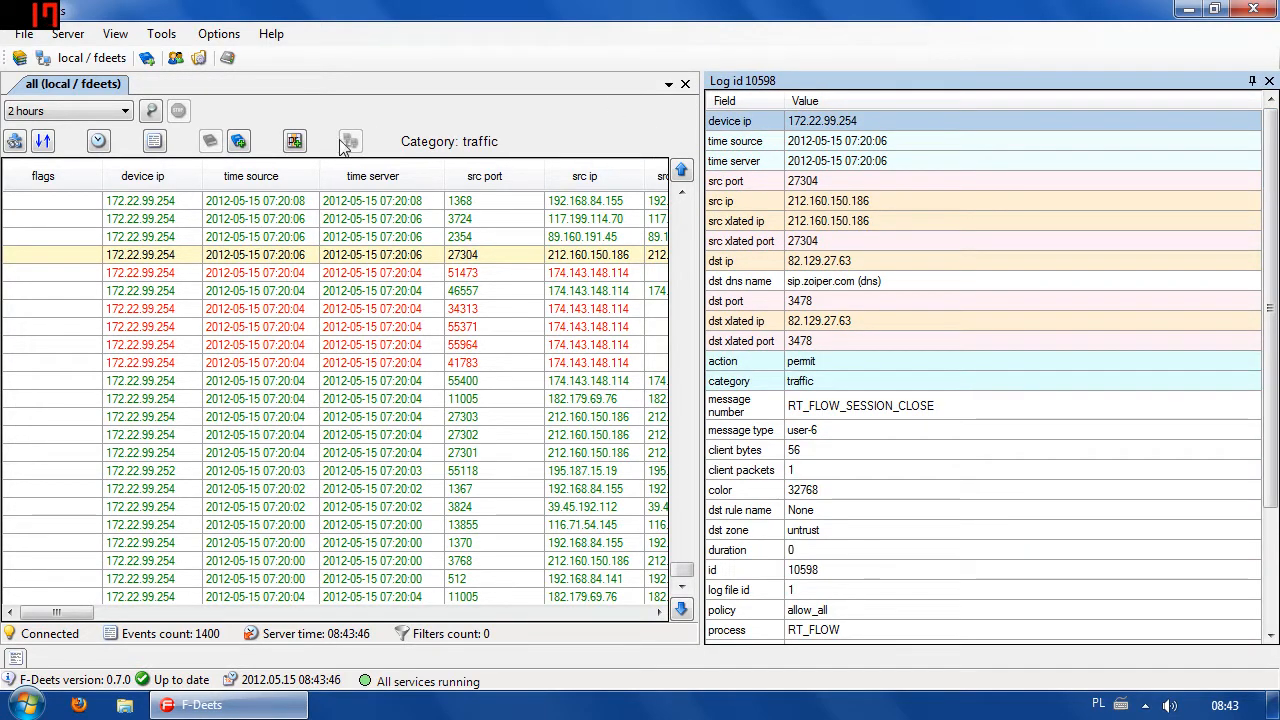
{"action": "left_click", "coordinate": [1269, 80]}
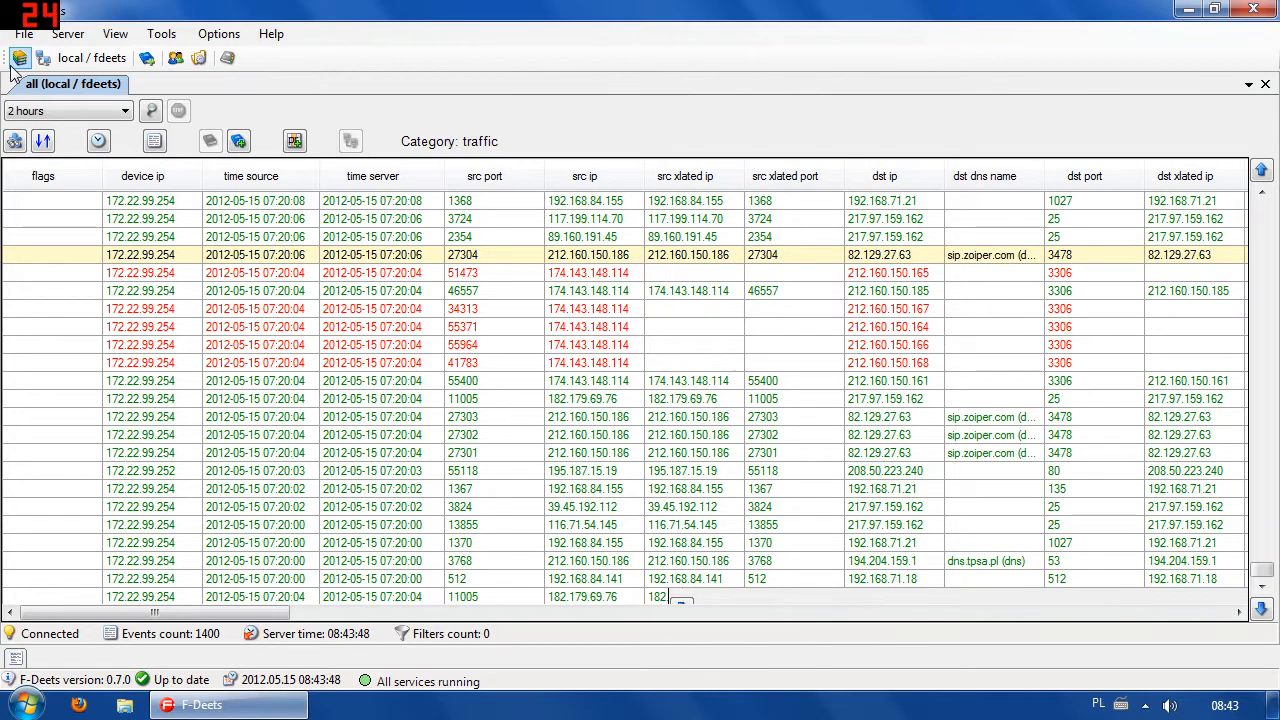
{"action": "left_click", "coordinate": [6, 115]}
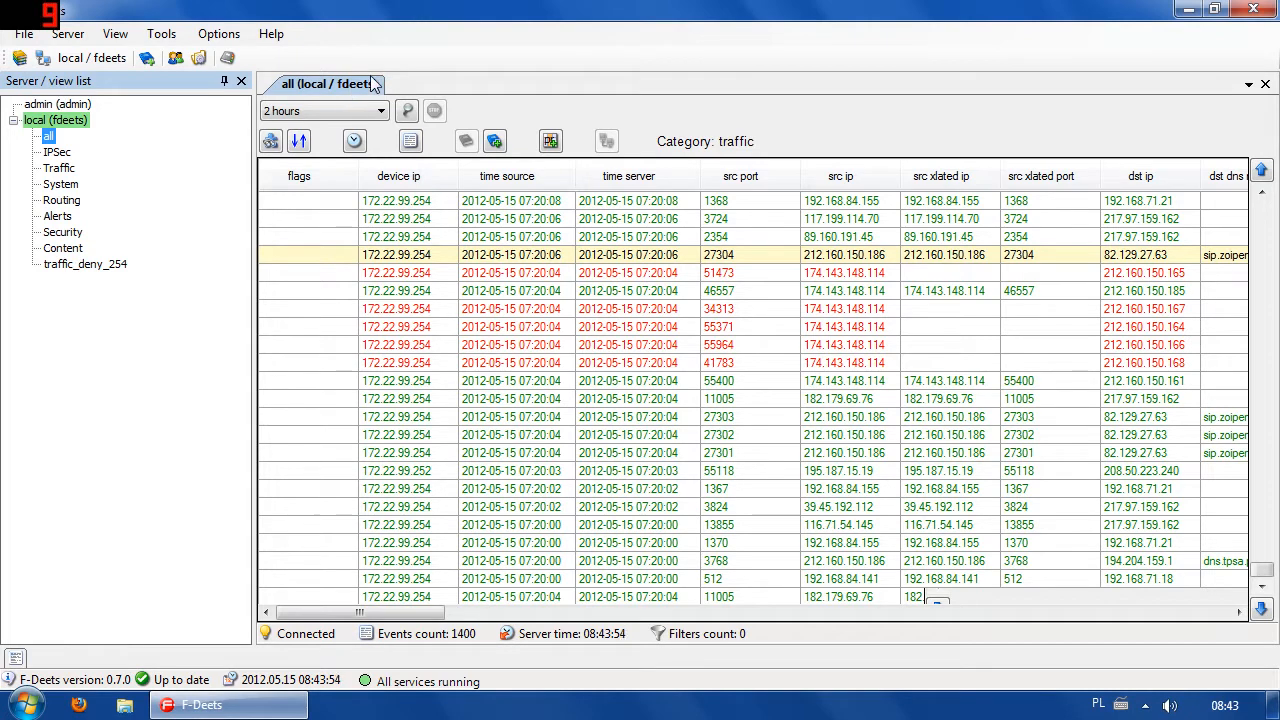
Open the local server's System view, load its events from the last 12 hours and fit the message column to its contents
{"action": "double_click", "coordinate": [60, 184]}
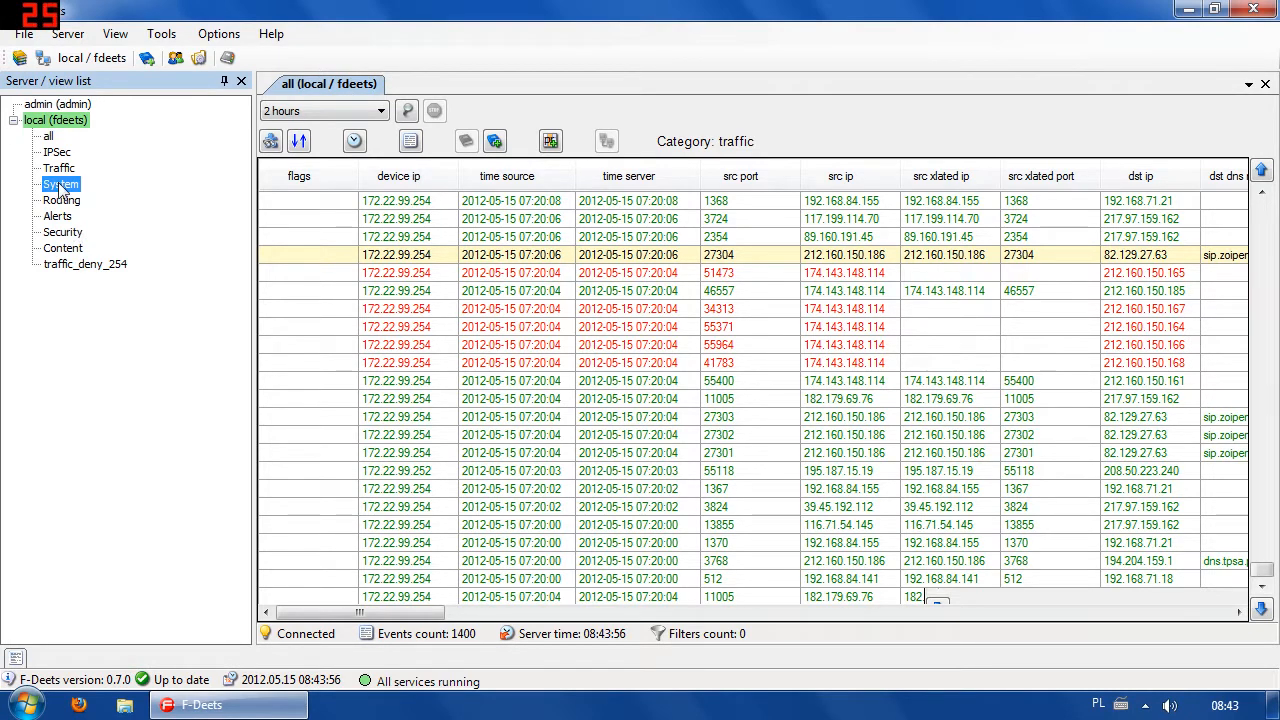
{"action": "mouse_move", "coordinate": [458, 85]}
{"action": "left_mouse_down"}
{"action": "mouse_move", "coordinate": [1207, 365]}
{"action": "mouse_move", "coordinate": [911, 277]}
{"action": "mouse_move", "coordinate": [343, 67]}
{"action": "mouse_move", "coordinate": [147, 245]}
{"action": "mouse_move", "coordinate": [465, 72]}
{"action": "mouse_move", "coordinate": [448, 82]}
{"action": "left_mouse_up"}
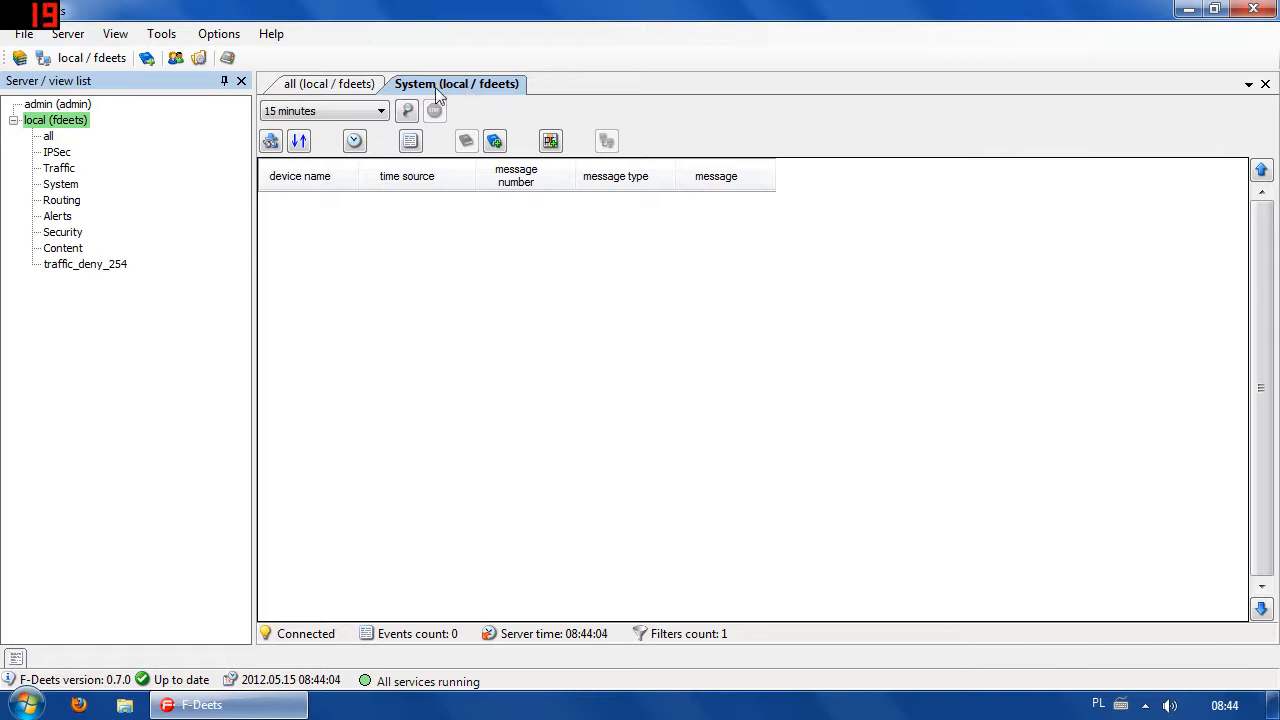
{"action": "left_click", "coordinate": [380, 111]}
{"action": "left_click", "coordinate": [343, 183]}
{"action": "left_click", "coordinate": [412, 109]}
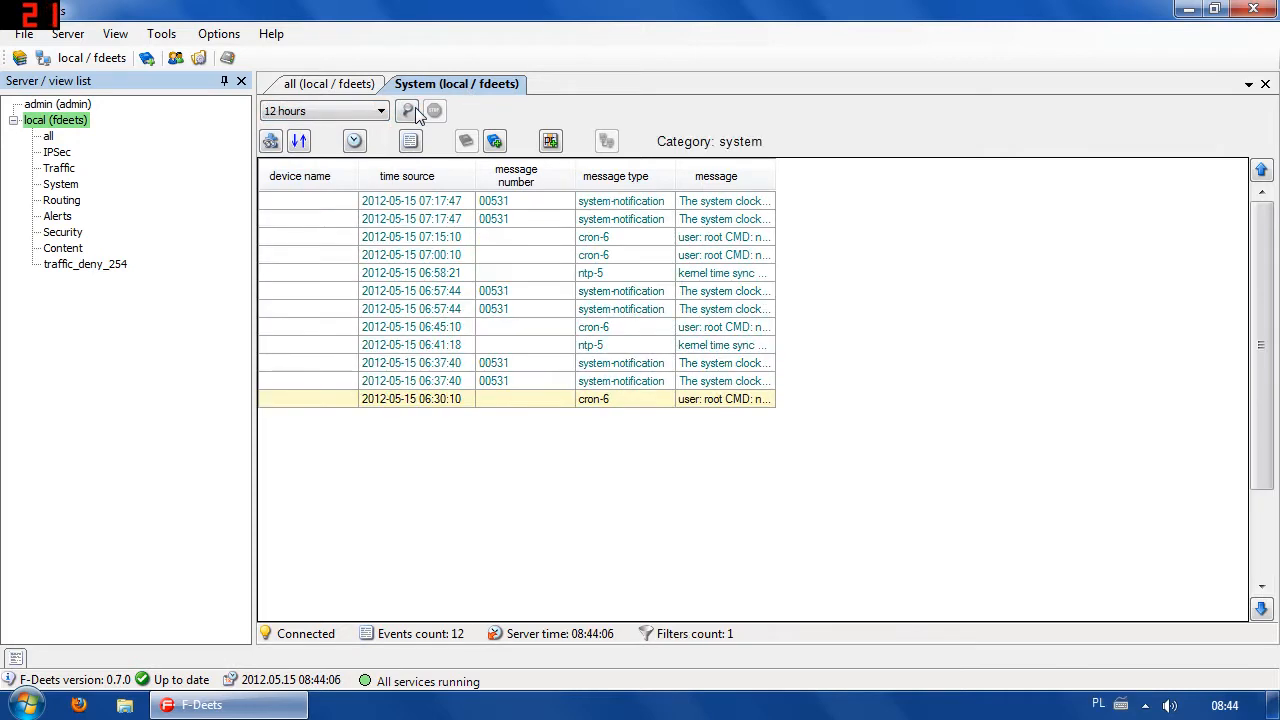
{"action": "double_click", "coordinate": [775, 182]}
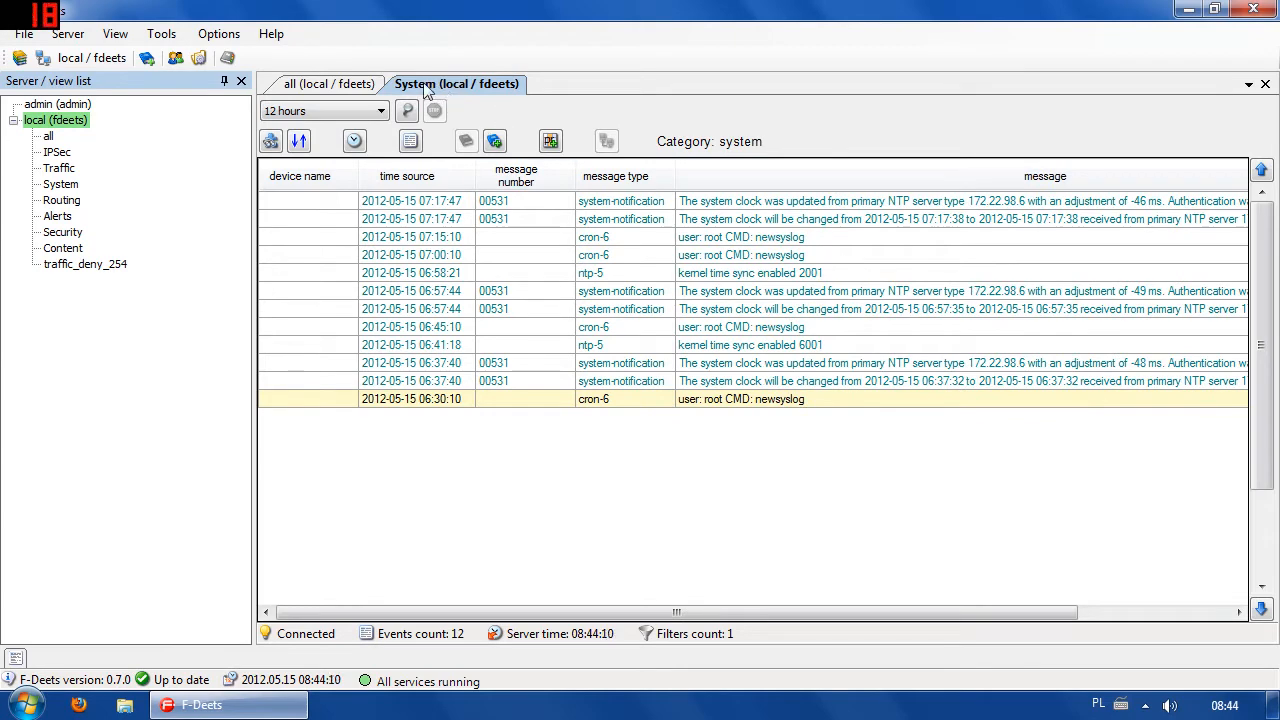
Place the System view beside the all view and bring up the traffic action columns and the system message column
{"action": "left_click_drag", "start_coordinate": [429, 92], "coordinate": [795, 361]}
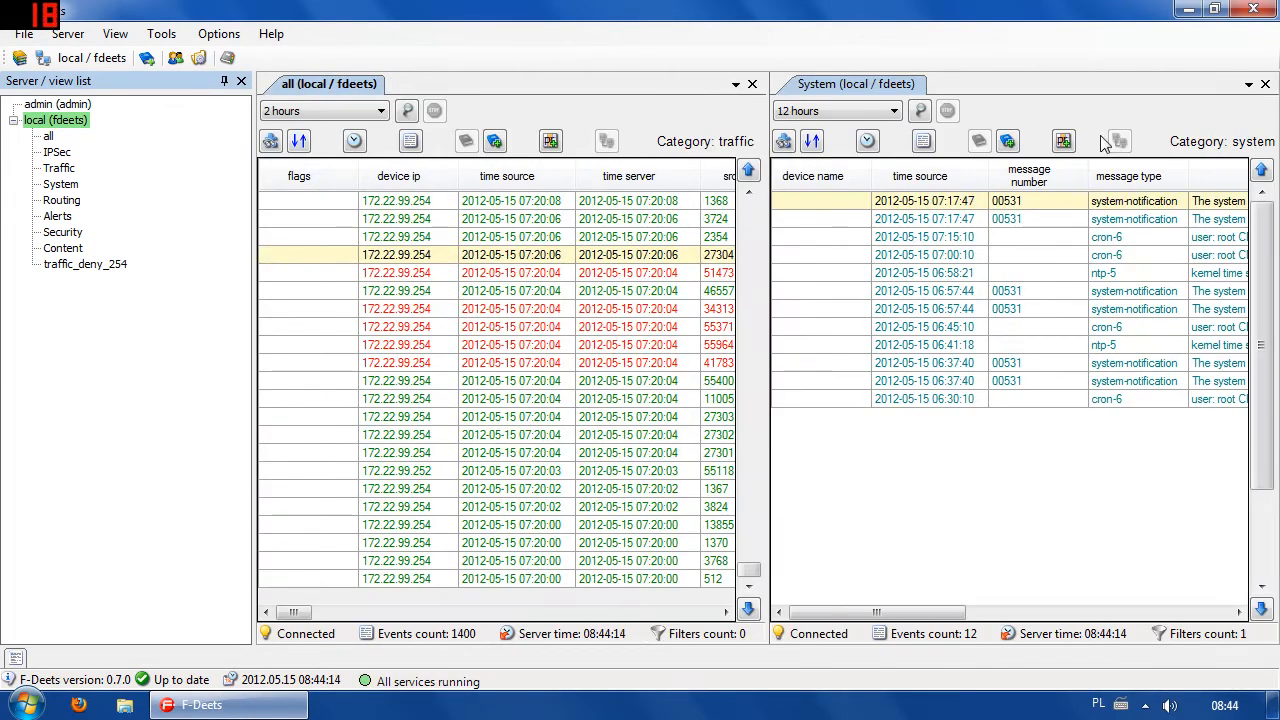
{"action": "left_click_drag", "start_coordinate": [885, 620], "coordinate": [1039, 614]}
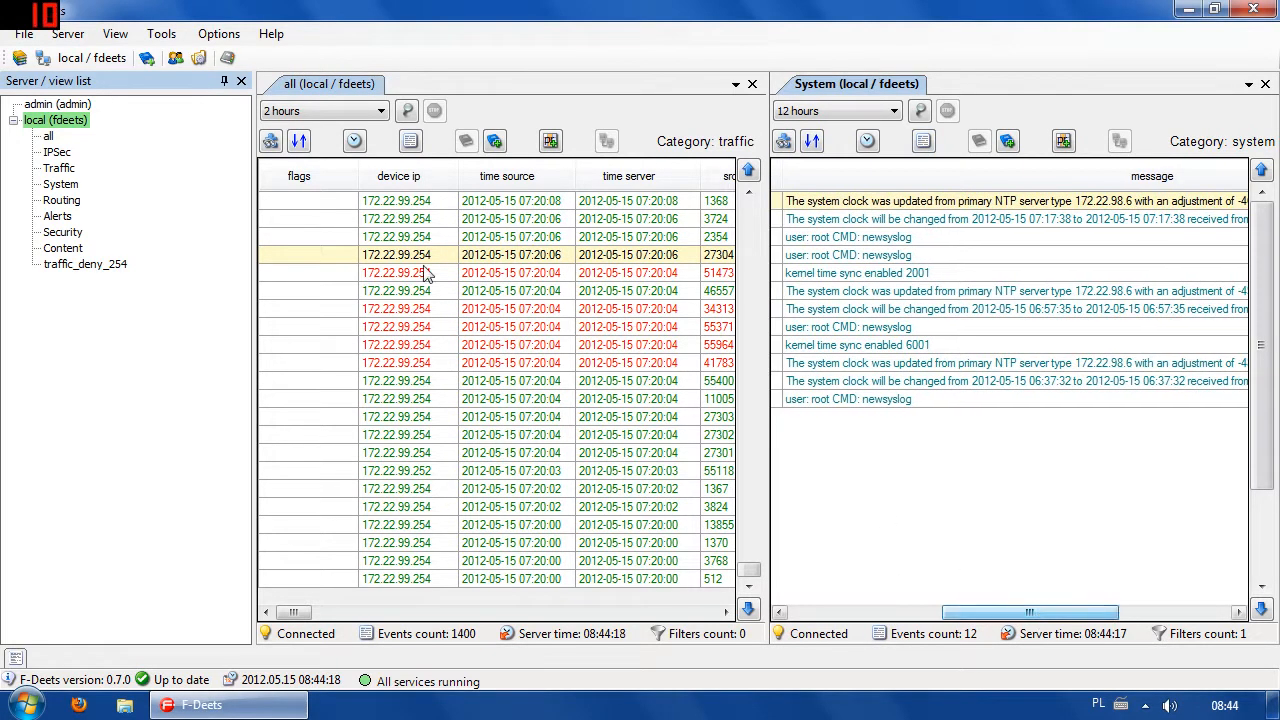
{"action": "left_click", "coordinate": [409, 255]}
{"action": "left_click_drag", "start_coordinate": [292, 614], "coordinate": [406, 616]}
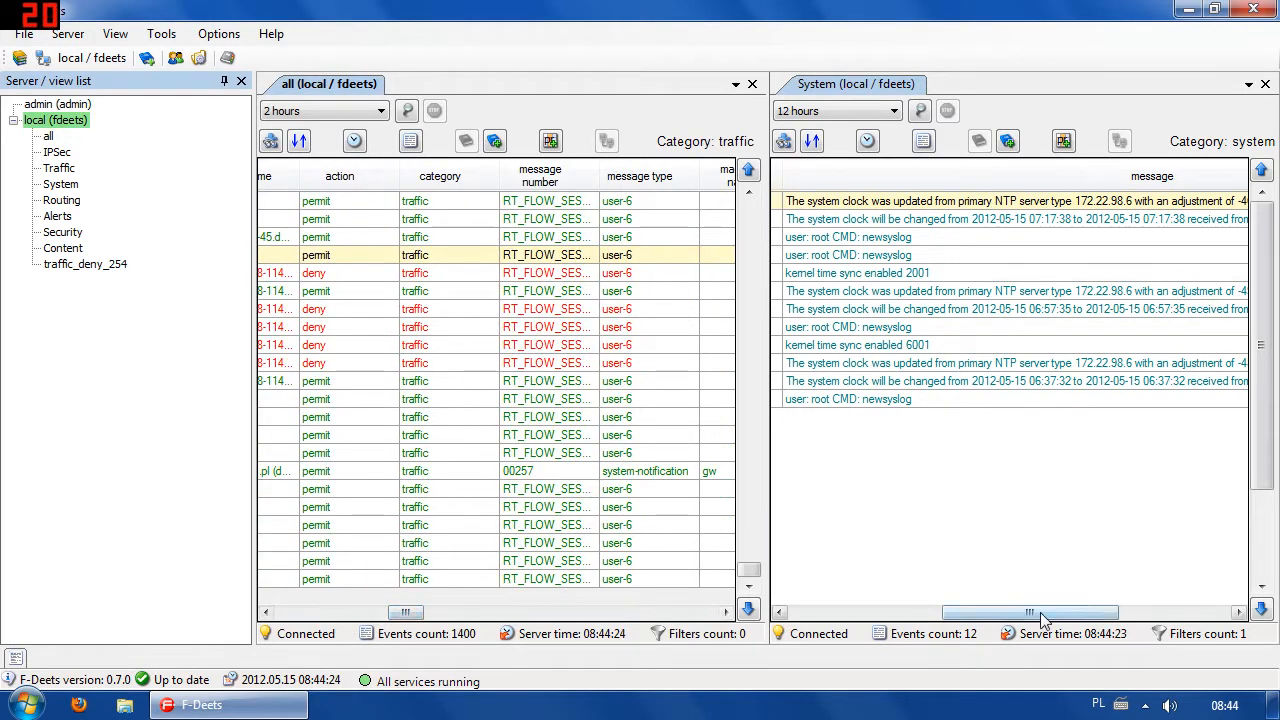
{"action": "mouse_move", "coordinate": [1060, 615]}
{"action": "left_mouse_down"}
{"action": "mouse_move", "coordinate": [964, 624]}
{"action": "mouse_move", "coordinate": [1050, 617]}
{"action": "left_mouse_up"}
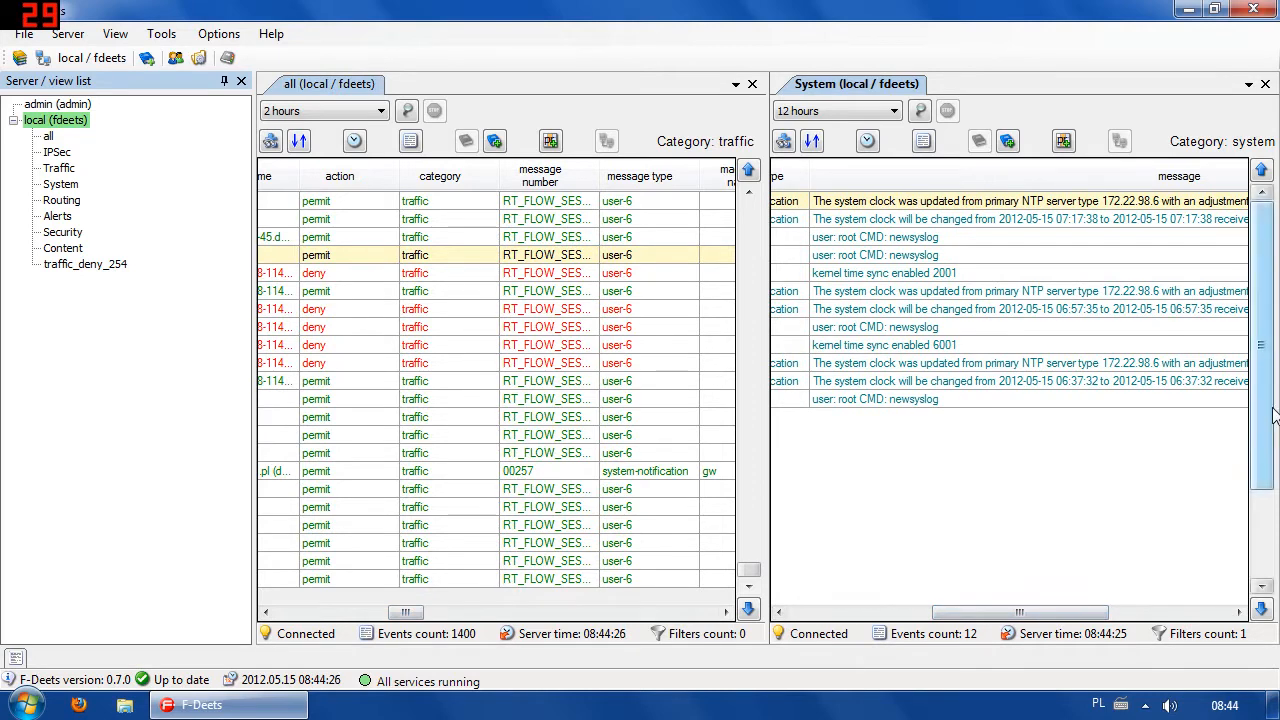
{"action": "left_click_drag", "start_coordinate": [1270, 415], "coordinate": [1268, 508]}
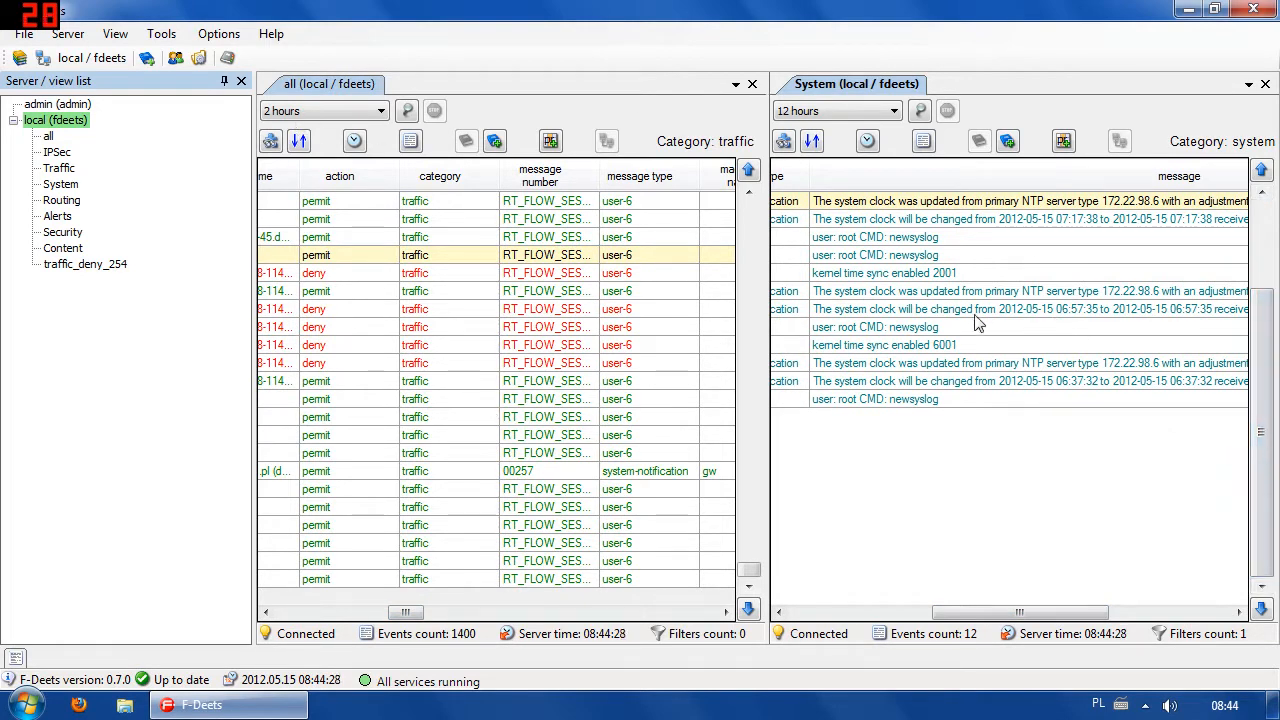
Show the log details of the source port 11005 event, narrow them and hide the server / view list
{"action": "double_click", "coordinate": [503, 399]}
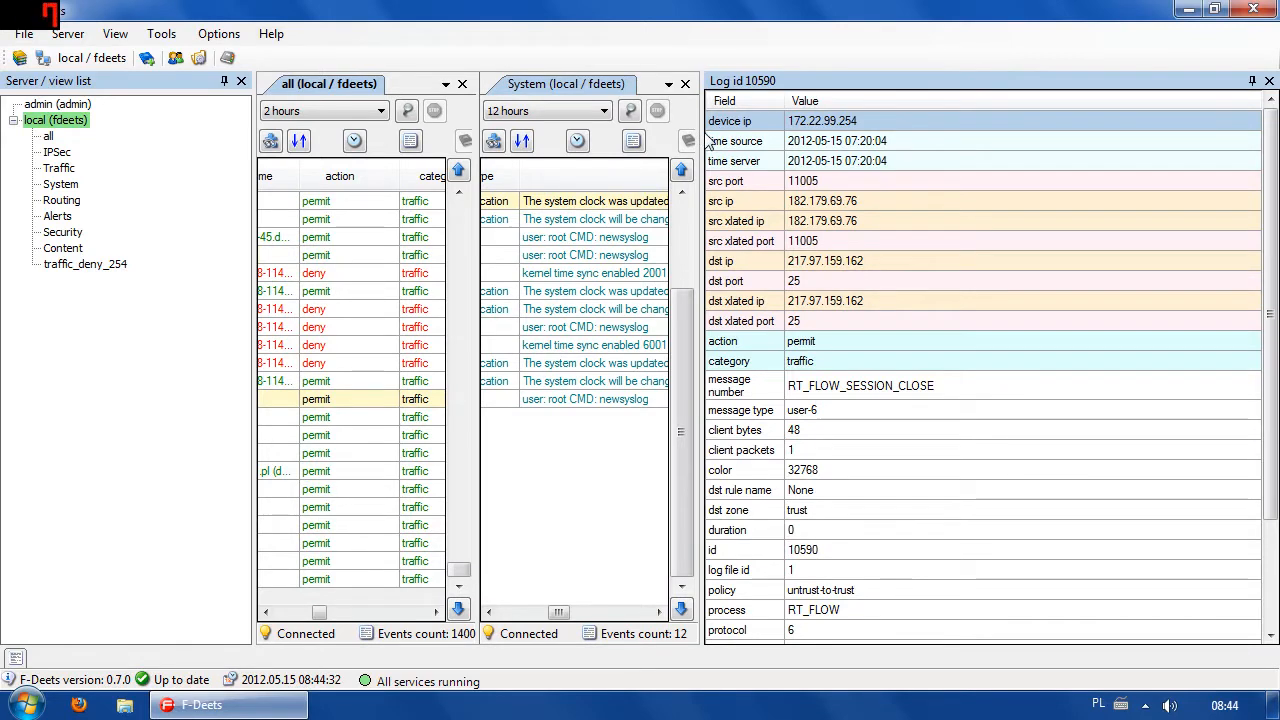
{"action": "left_click_drag", "start_coordinate": [703, 133], "coordinate": [1070, 175]}
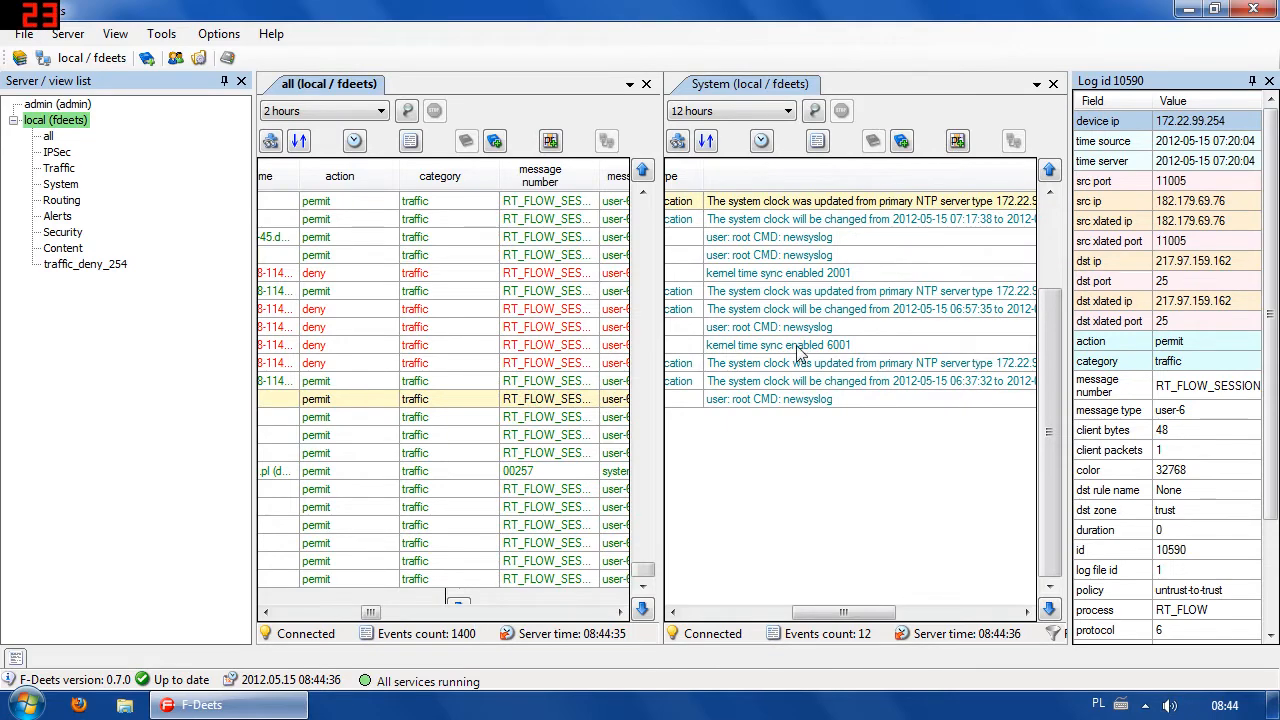
{"action": "left_click", "coordinate": [20, 57]}
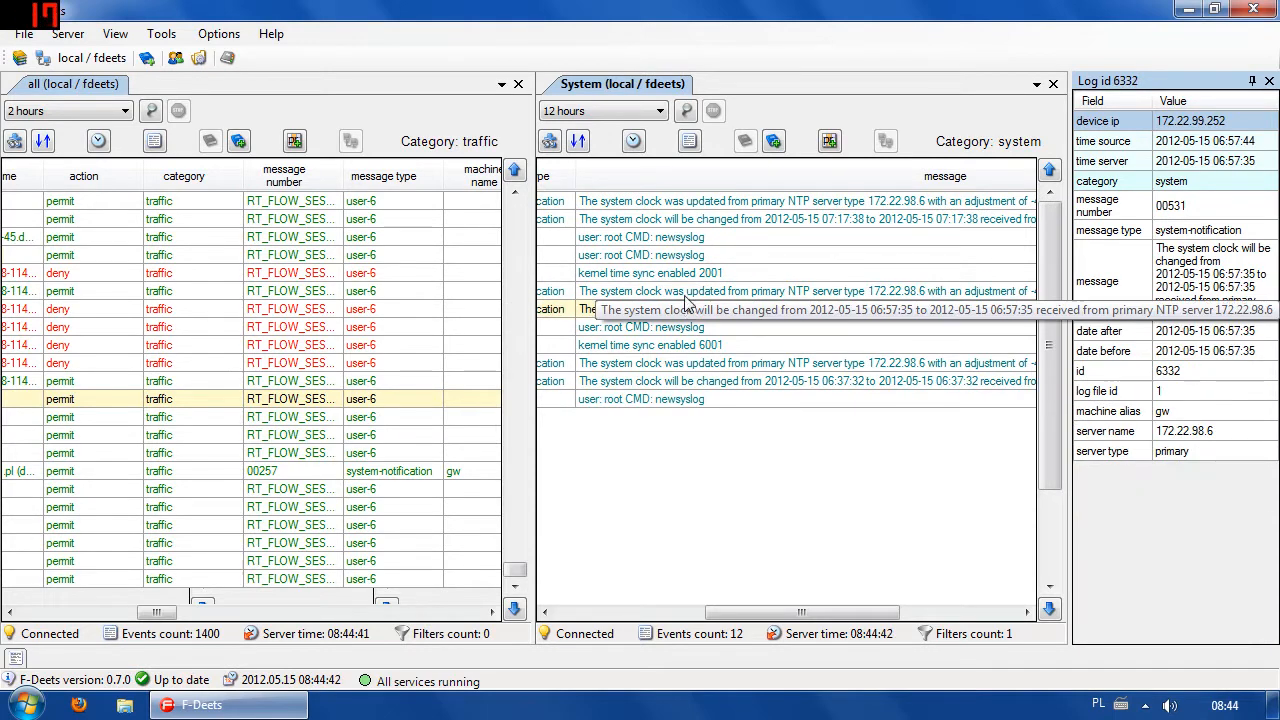
Examine the log details of several System view events, including "kernel time sync enabled 2001" and the 07:17:38 system clock change
{"action": "left_click", "coordinate": [668, 237]}
{"action": "left_click", "coordinate": [671, 206]}
{"action": "left_click", "coordinate": [689, 291]}
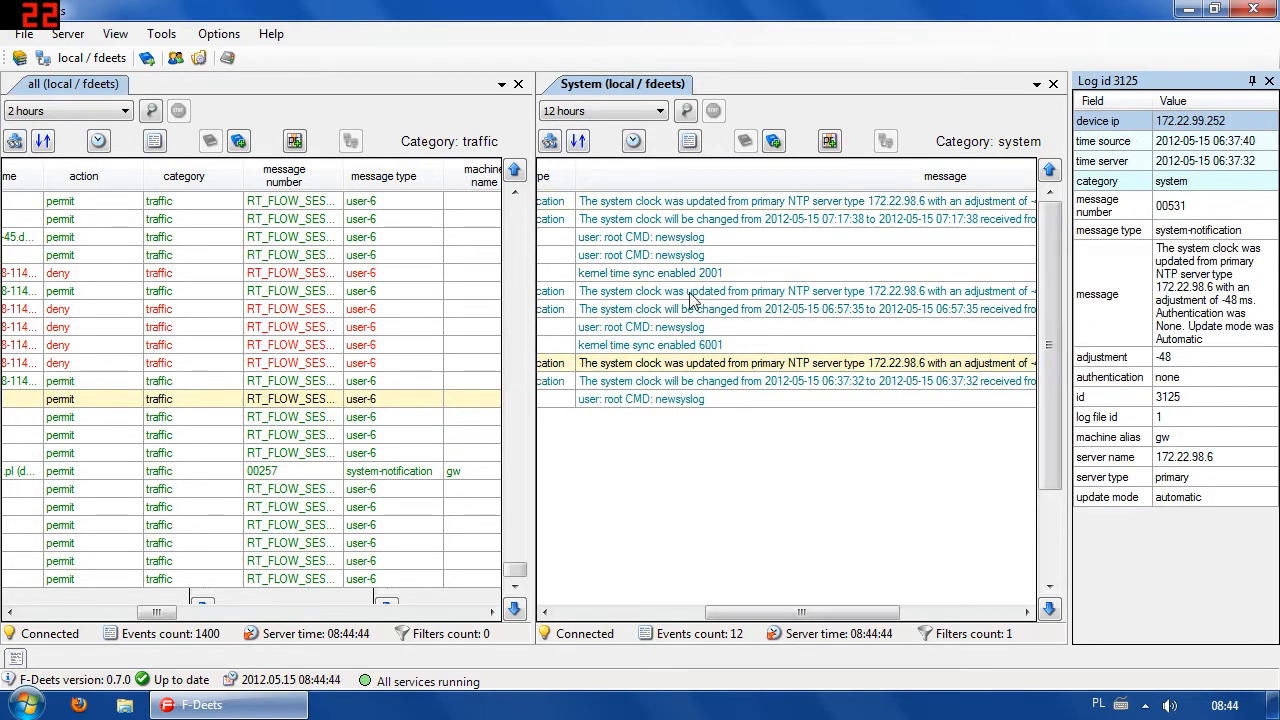
{"action": "left_click", "coordinate": [664, 273]}
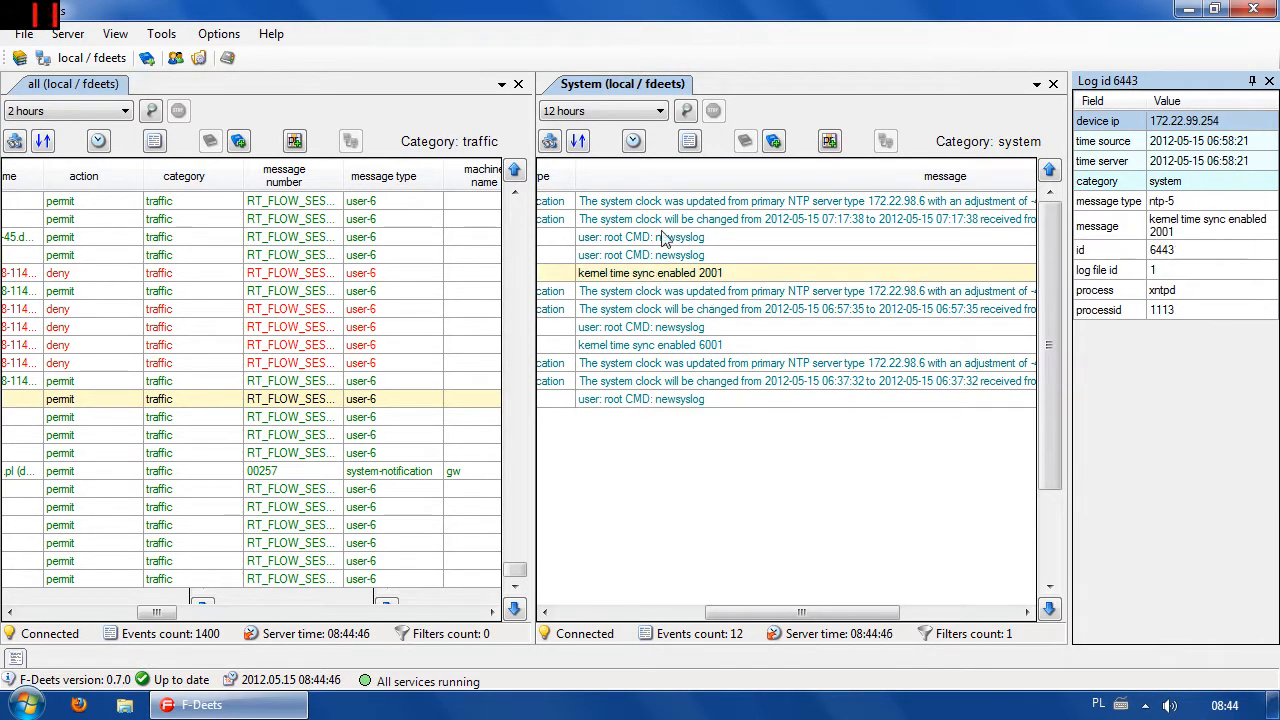
{"action": "left_click", "coordinate": [660, 221]}
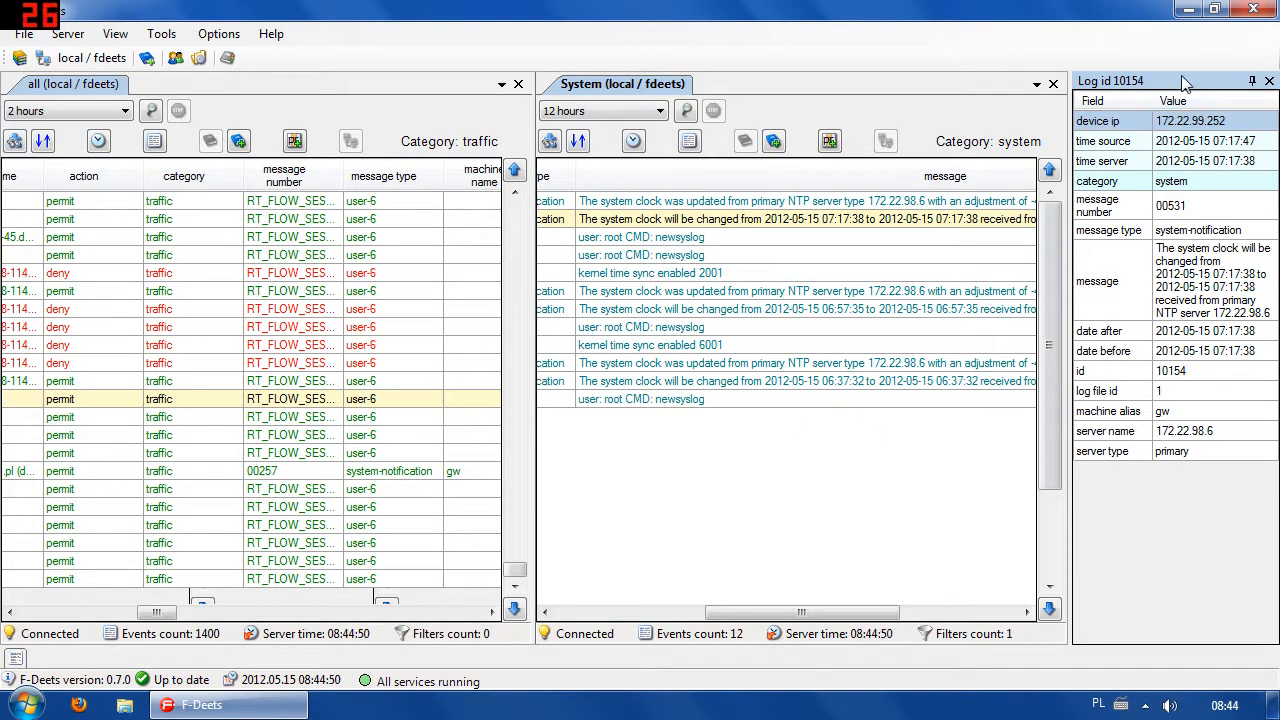
Close the log details and the System view, and return to the all view's first columns and newer events
{"action": "left_click", "coordinate": [1268, 81]}
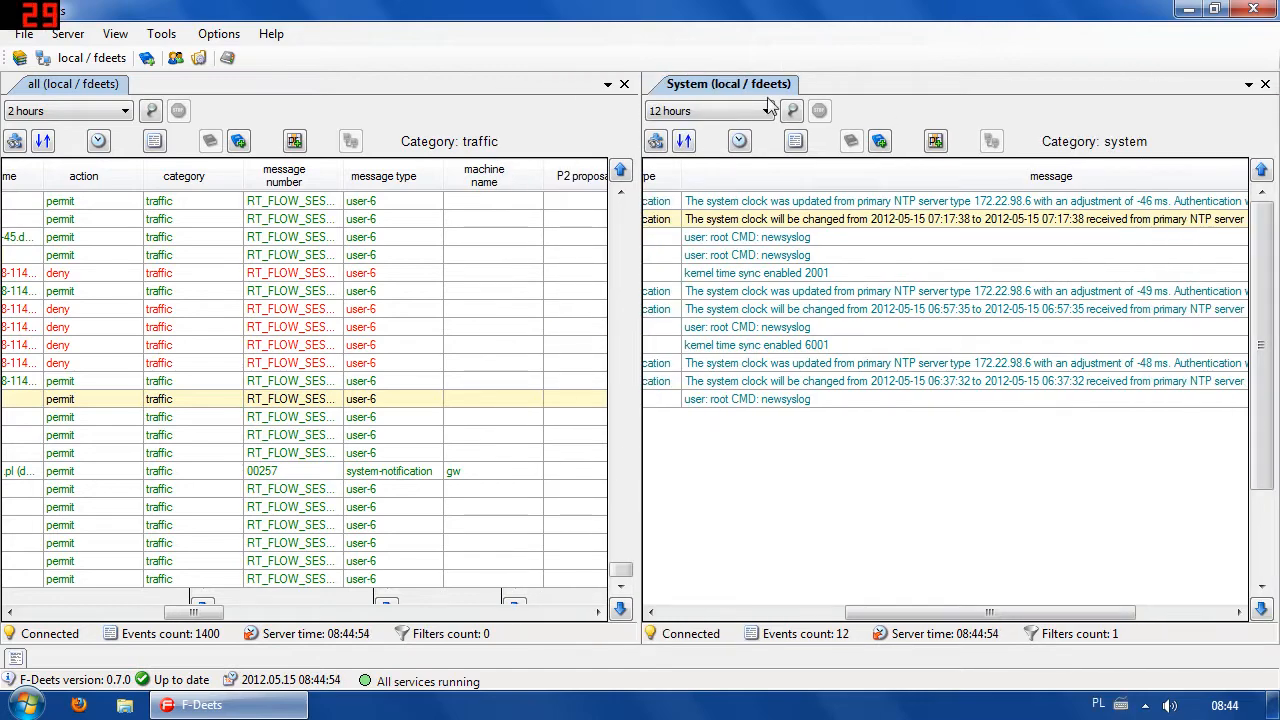
{"action": "middle_click", "coordinate": [732, 88]}
{"action": "left_click_drag", "start_coordinate": [370, 617], "coordinate": [32, 622]}
{"action": "scroll", "coordinate": [146, 517], "scroll_direction": "up", "scroll_amount": 10}
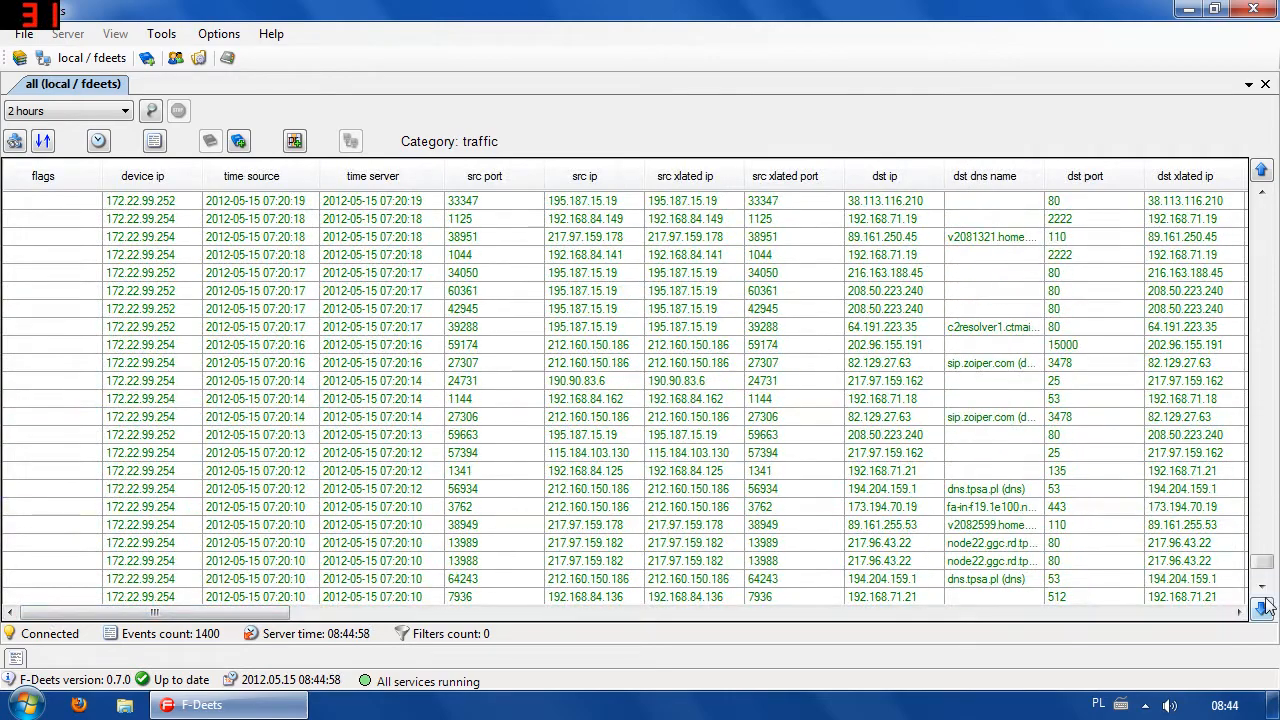
Examine the traffic events in the all view from 07:26:32 back to 07:26:14, including their dst xlated port, src dns name and action columns
{"action": "left_click_drag", "start_coordinate": [1262, 562], "coordinate": [1274, 196]}
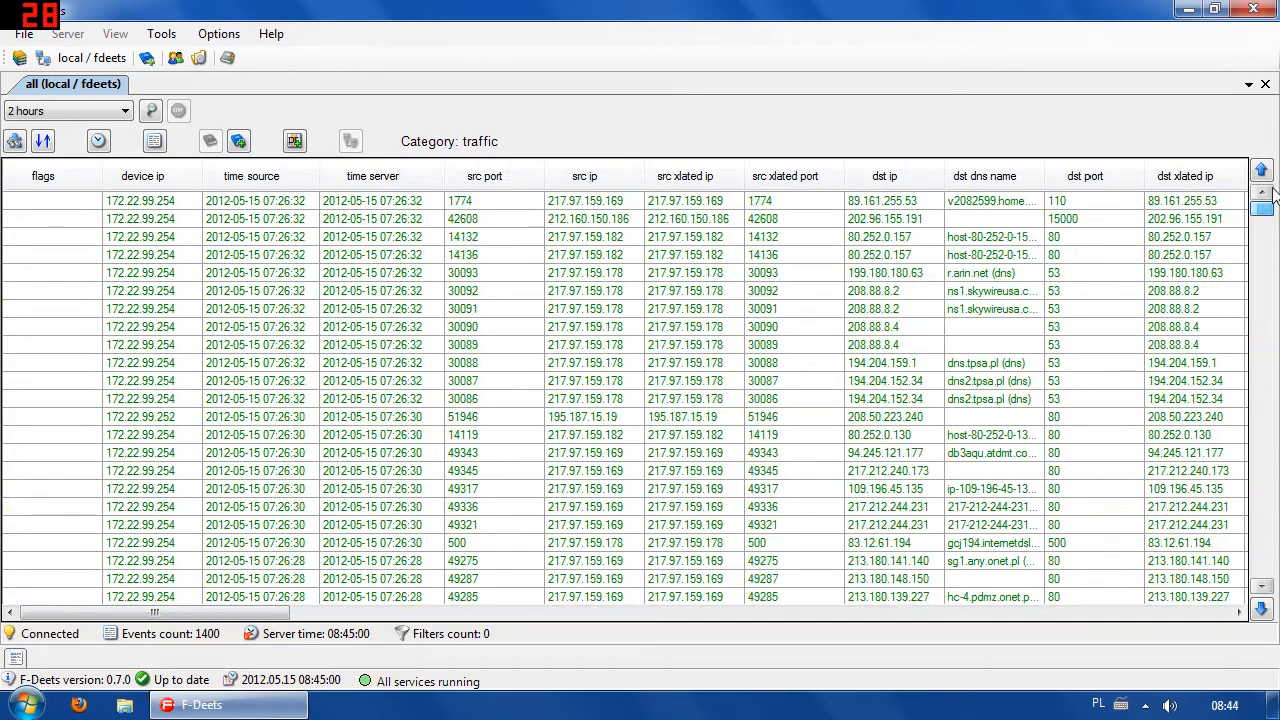
{"action": "left_click_drag", "start_coordinate": [212, 612], "coordinate": [277, 614]}
{"action": "scroll", "coordinate": [388, 312], "scroll_direction": "down", "scroll_amount": 6}
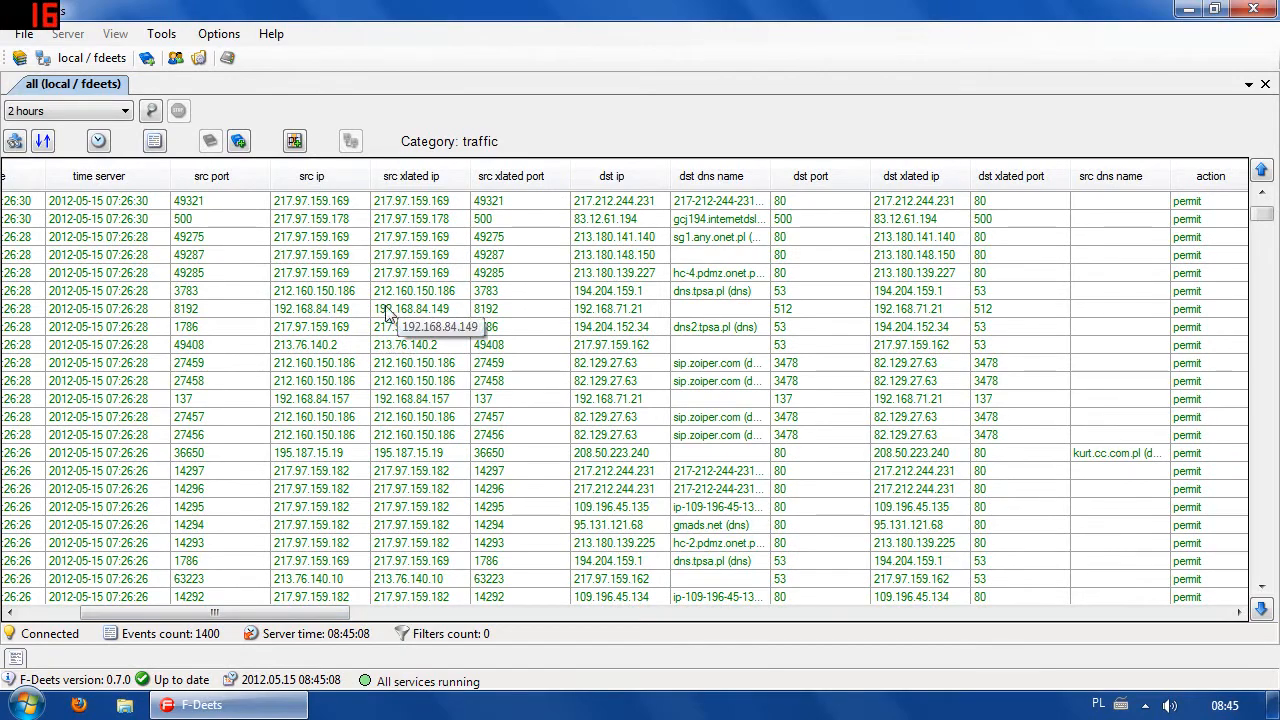
{"action": "scroll", "coordinate": [388, 312], "scroll_direction": "down", "scroll_amount": 5}
{"action": "left_click_drag", "start_coordinate": [340, 613], "coordinate": [280, 613]}
{"action": "scroll", "coordinate": [672, 445], "scroll_direction": "down", "scroll_amount": 2}
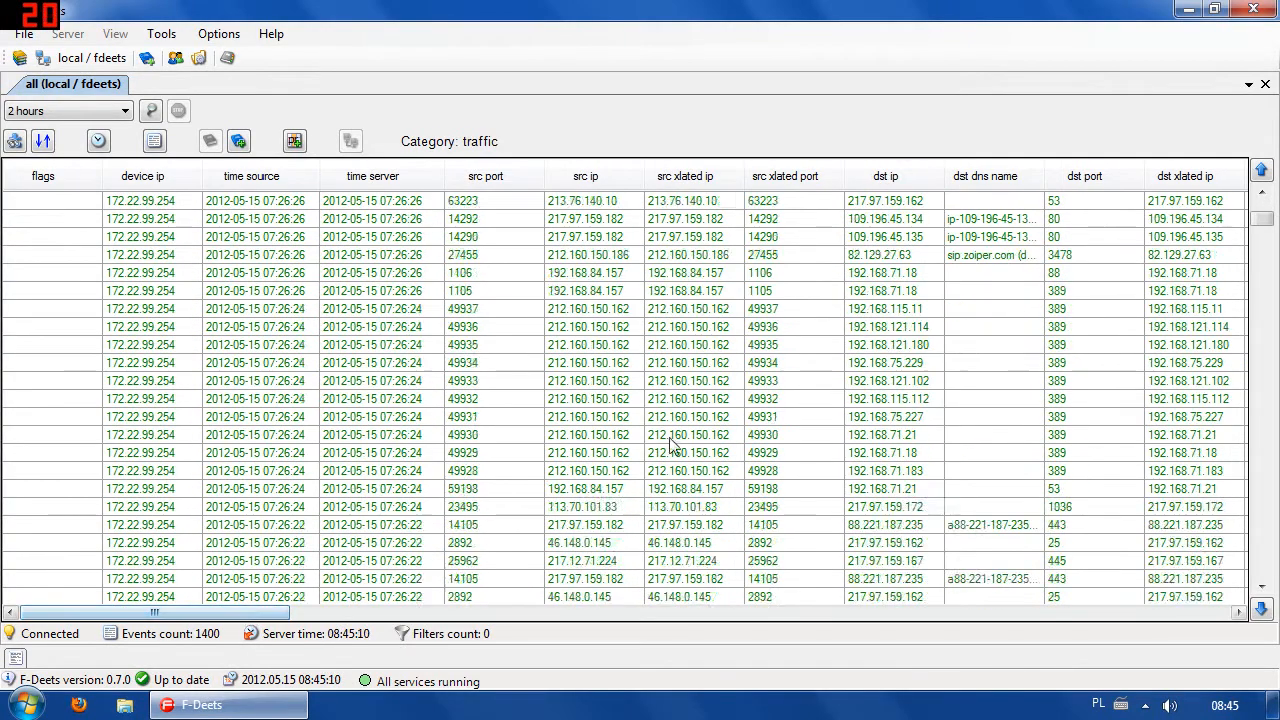
{"action": "scroll", "coordinate": [672, 445], "scroll_direction": "down", "scroll_amount": 3}
{"action": "scroll", "coordinate": [600, 410], "scroll_direction": "down", "scroll_amount": 10}
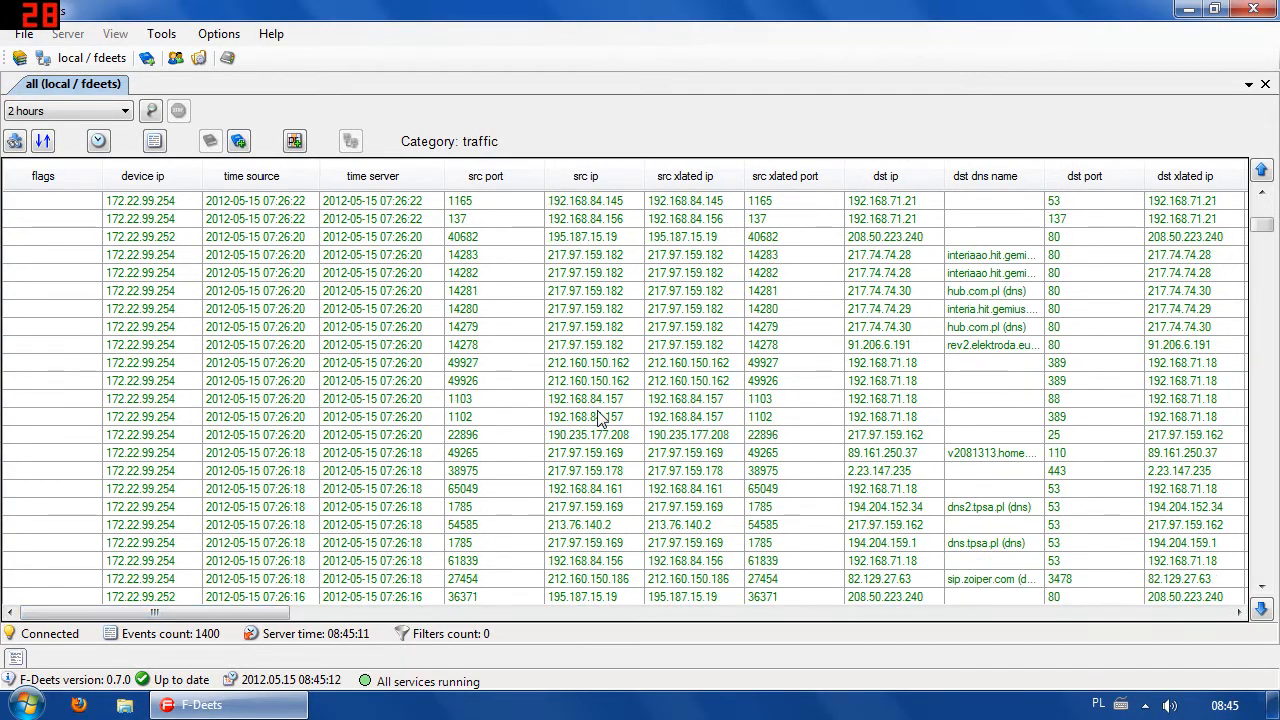
{"action": "scroll", "coordinate": [600, 418], "scroll_direction": "down", "scroll_amount": 2}
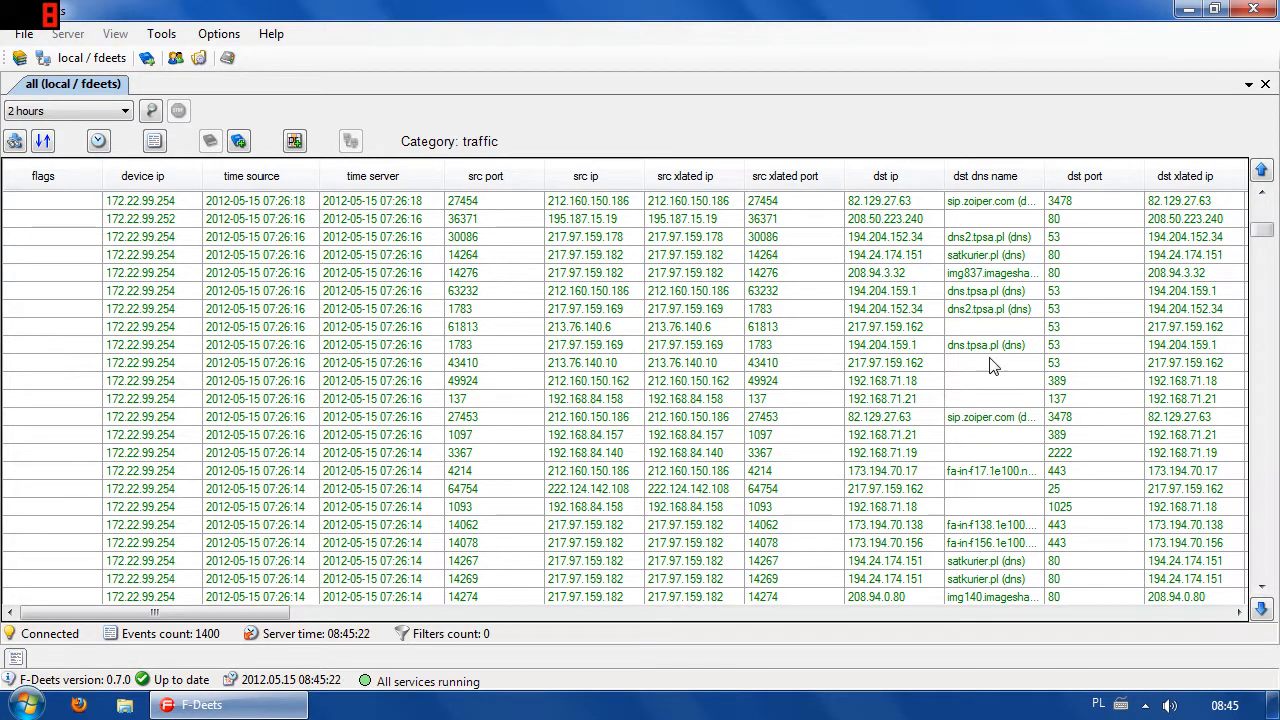
Look through the older traffic events in the all view, from 07:25:40 back to 07:25:02
{"action": "left_click_drag", "start_coordinate": [1262, 232], "coordinate": [1262, 285]}
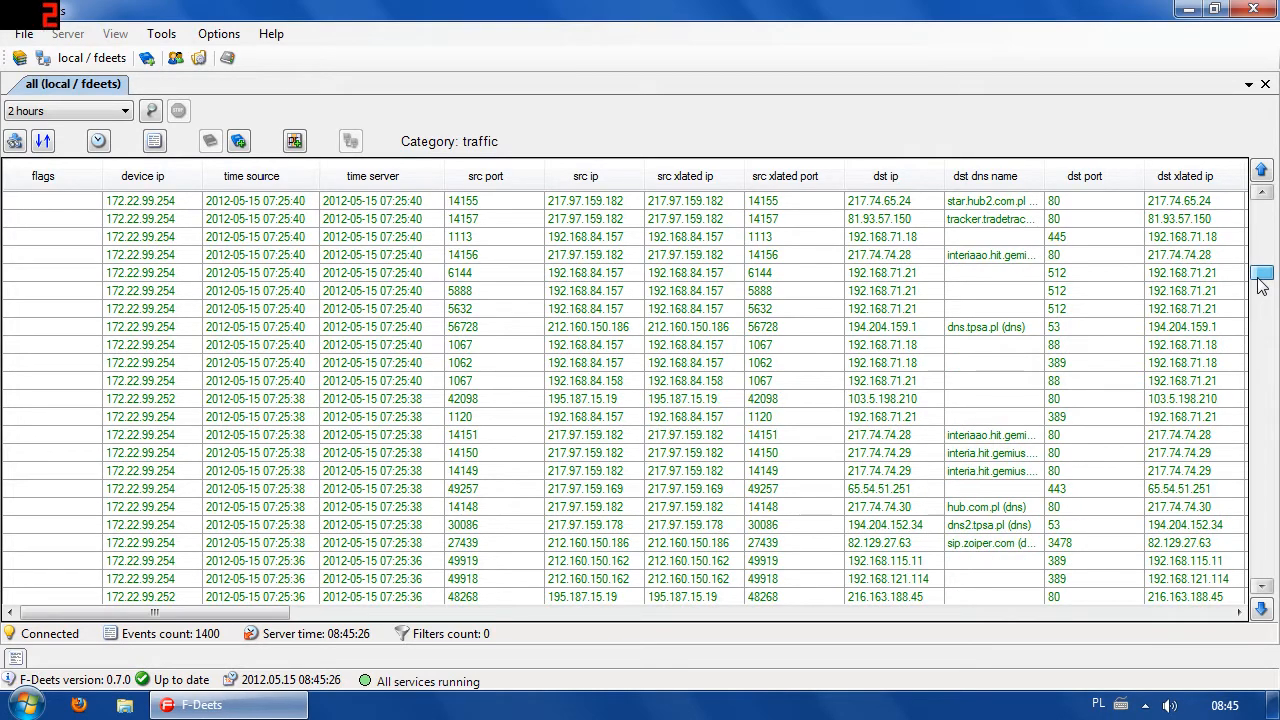
{"action": "left_click_drag", "start_coordinate": [1262, 285], "coordinate": [1262, 312]}
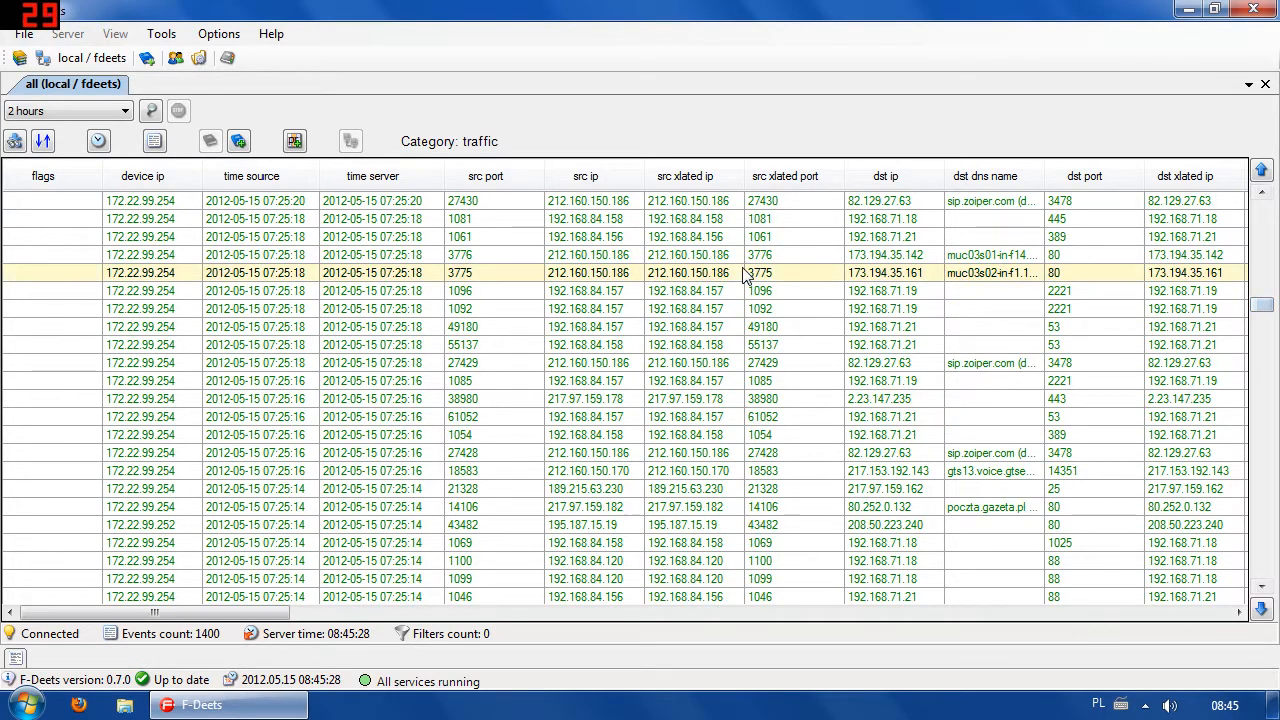
{"action": "scroll", "coordinate": [772, 288], "scroll_direction": "down", "scroll_amount": 2}
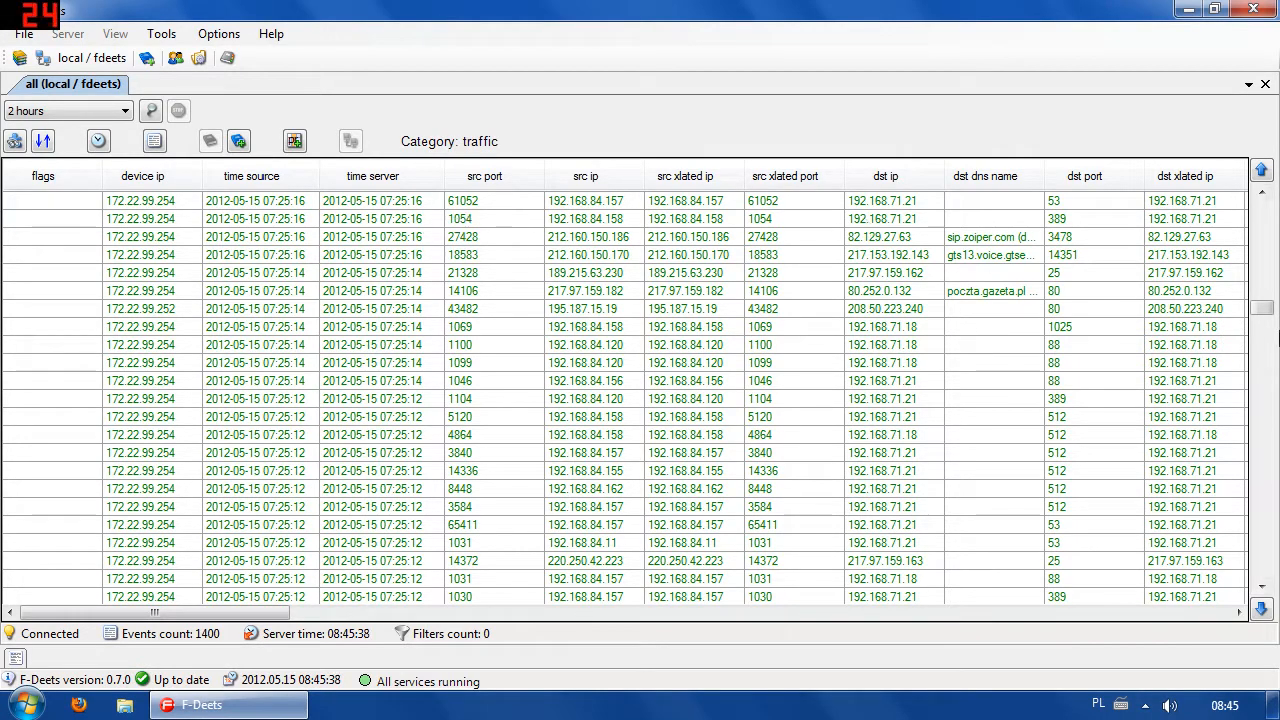
{"action": "left_click_drag", "start_coordinate": [262, 612], "coordinate": [203, 633]}
{"action": "left_click", "coordinate": [351, 435]}
{"action": "scroll", "coordinate": [362, 440], "scroll_direction": "down", "scroll_amount": 4}
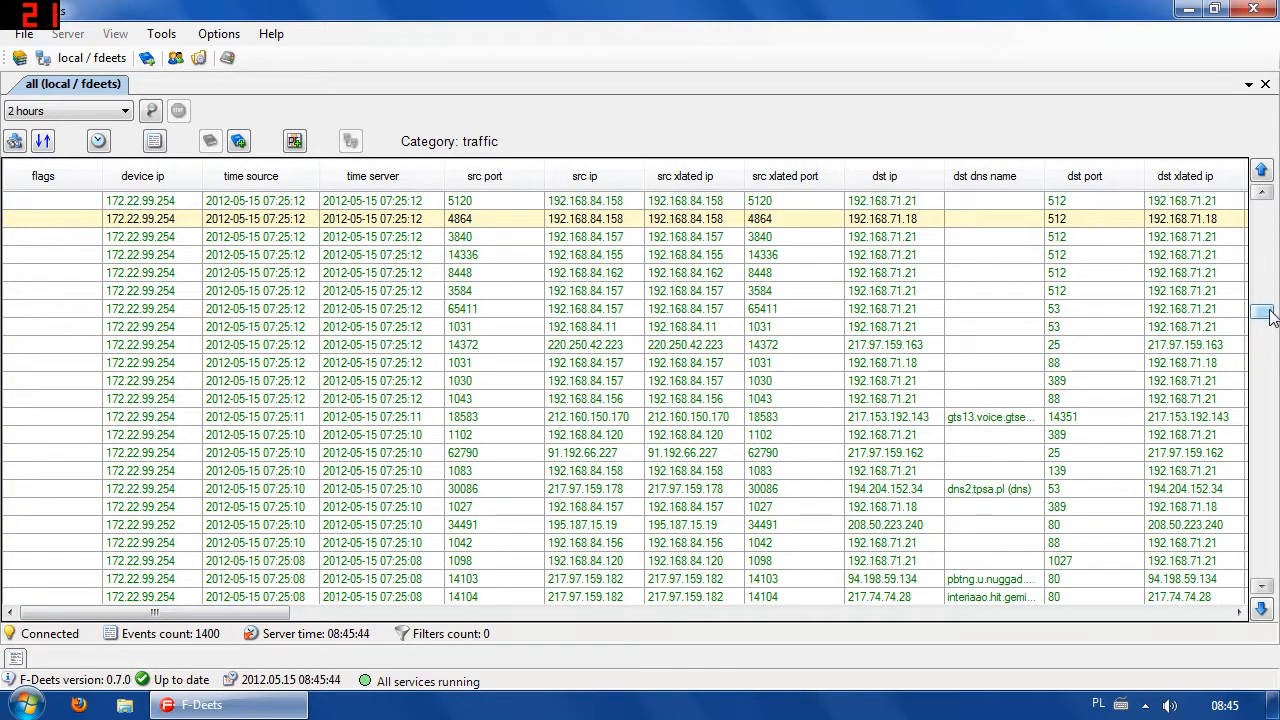
{"action": "left_click", "coordinate": [504, 365]}
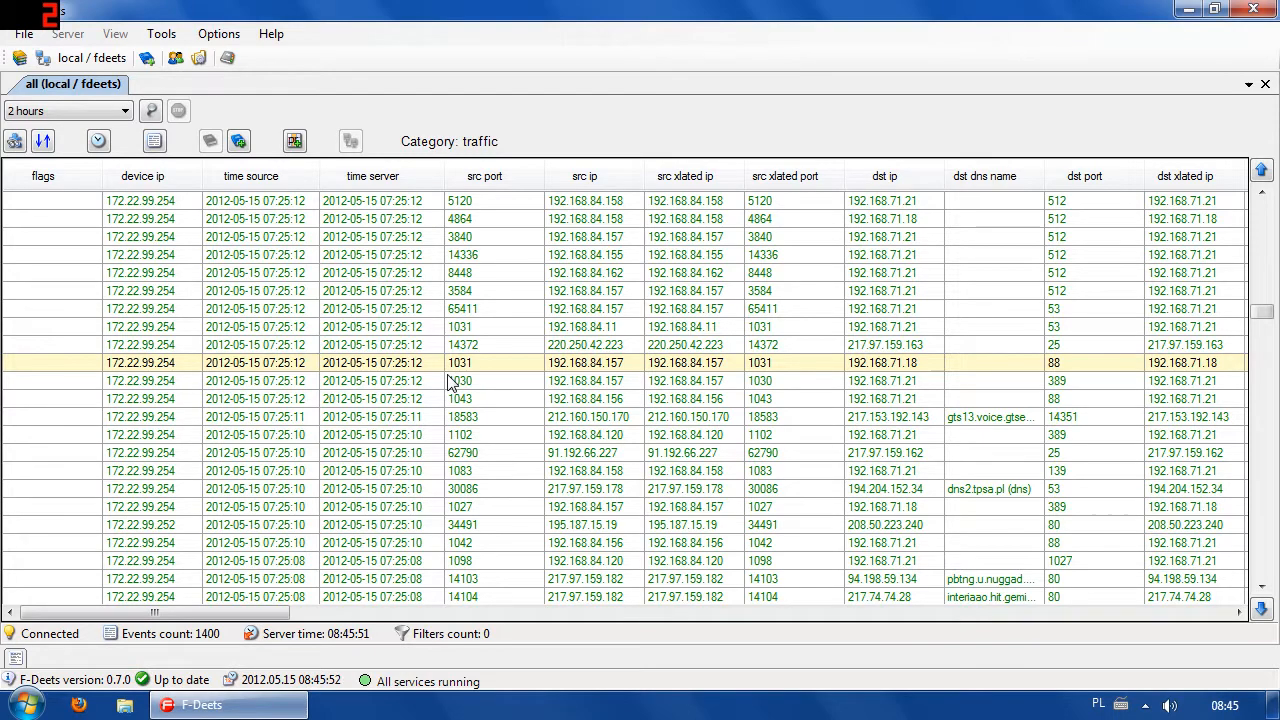
{"action": "scroll", "coordinate": [450, 383], "scroll_direction": "down", "scroll_amount": 6}
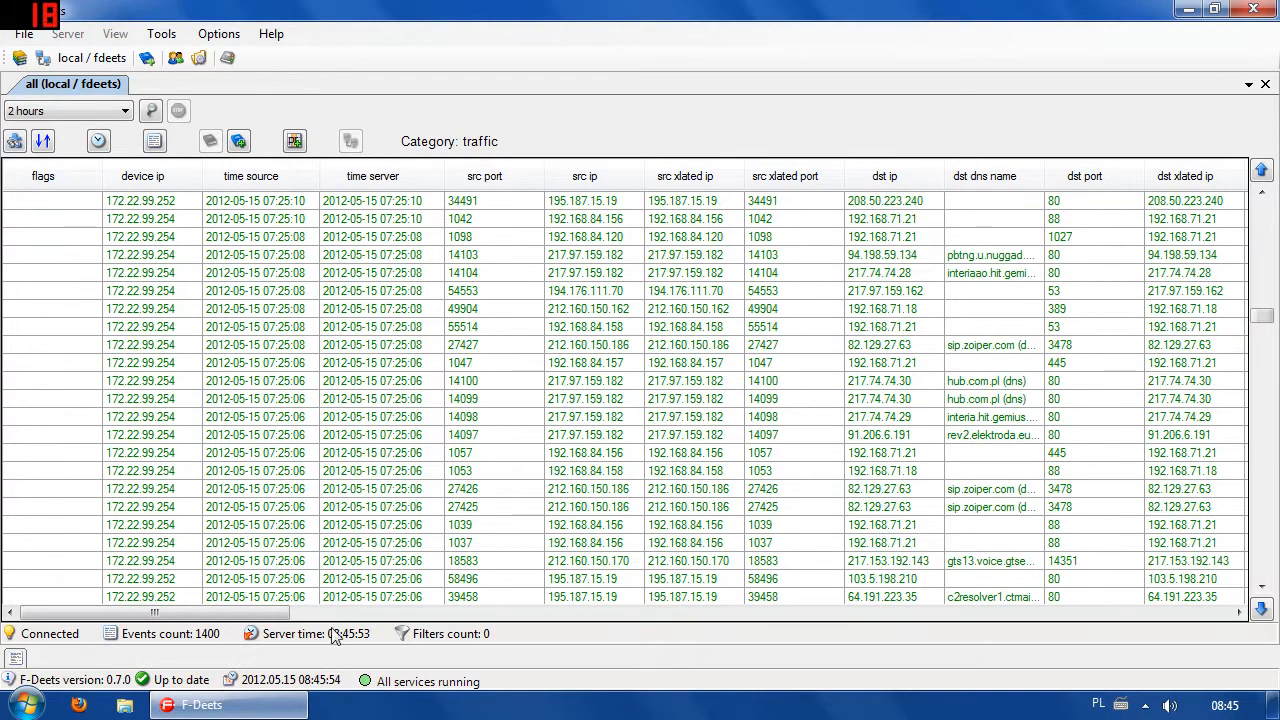
{"action": "mouse_move", "coordinate": [276, 620]}
{"action": "left_mouse_down"}
{"action": "mouse_move", "coordinate": [564, 620]}
{"action": "mouse_move", "coordinate": [262, 622]}
{"action": "left_mouse_up"}
{"action": "scroll", "coordinate": [575, 470], "scroll_direction": "down", "scroll_amount": 4}
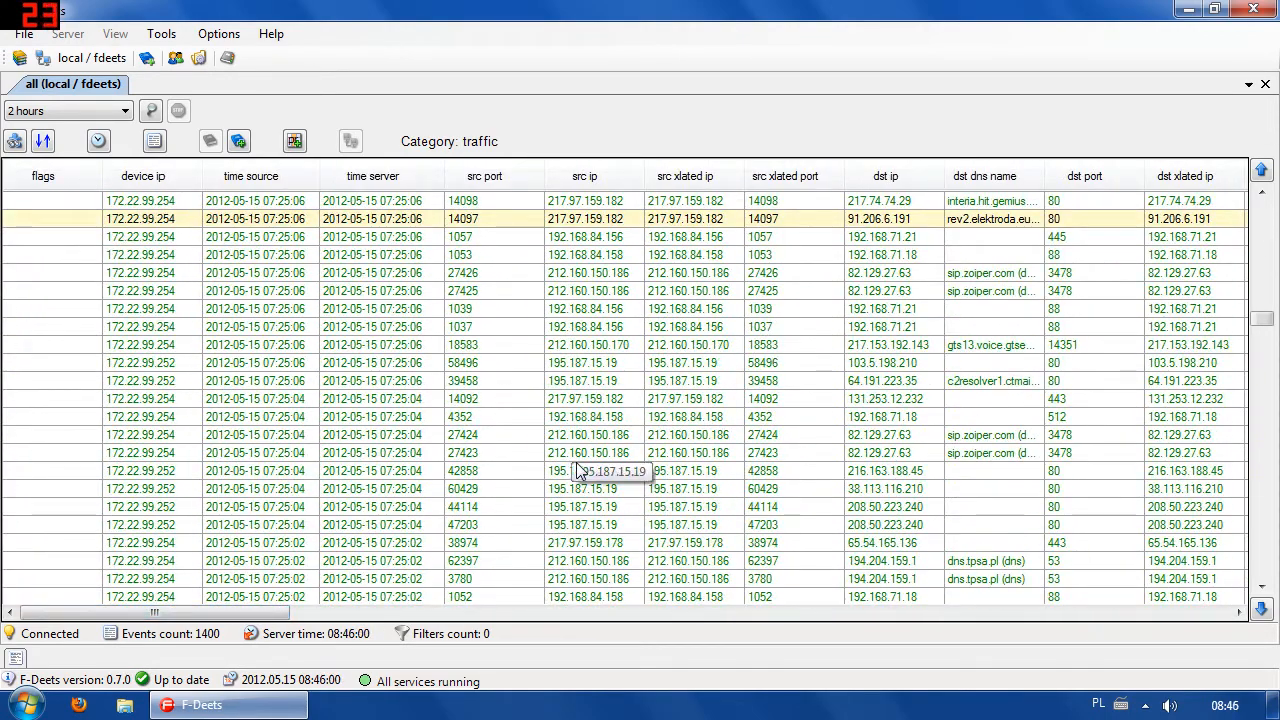